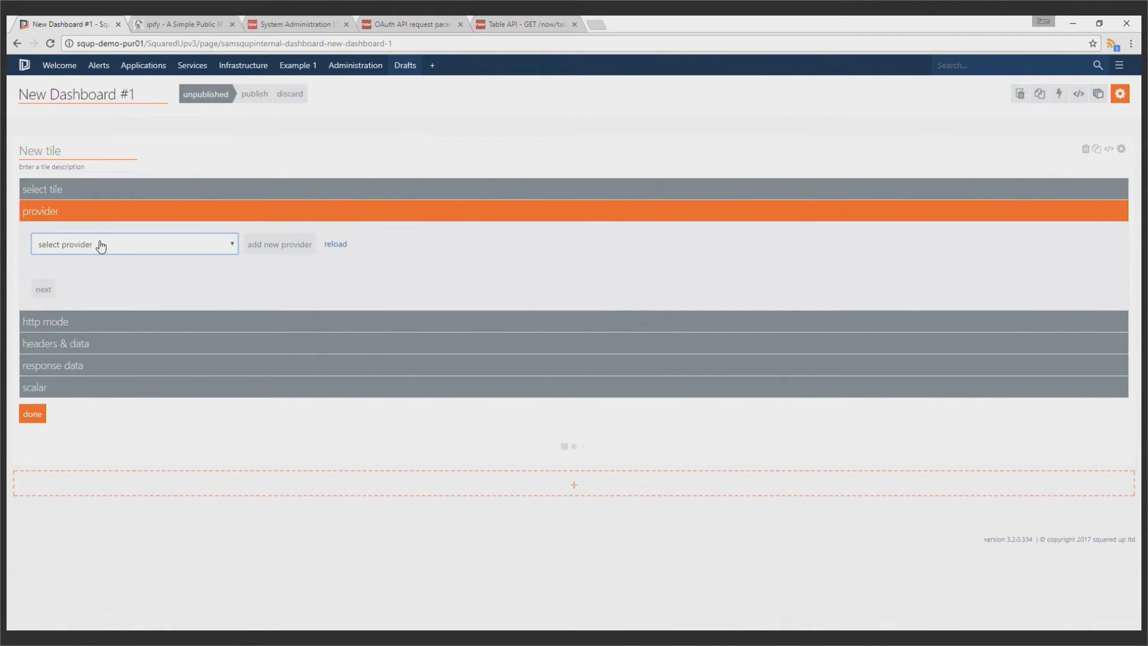
pyautogui.click(129, 273)
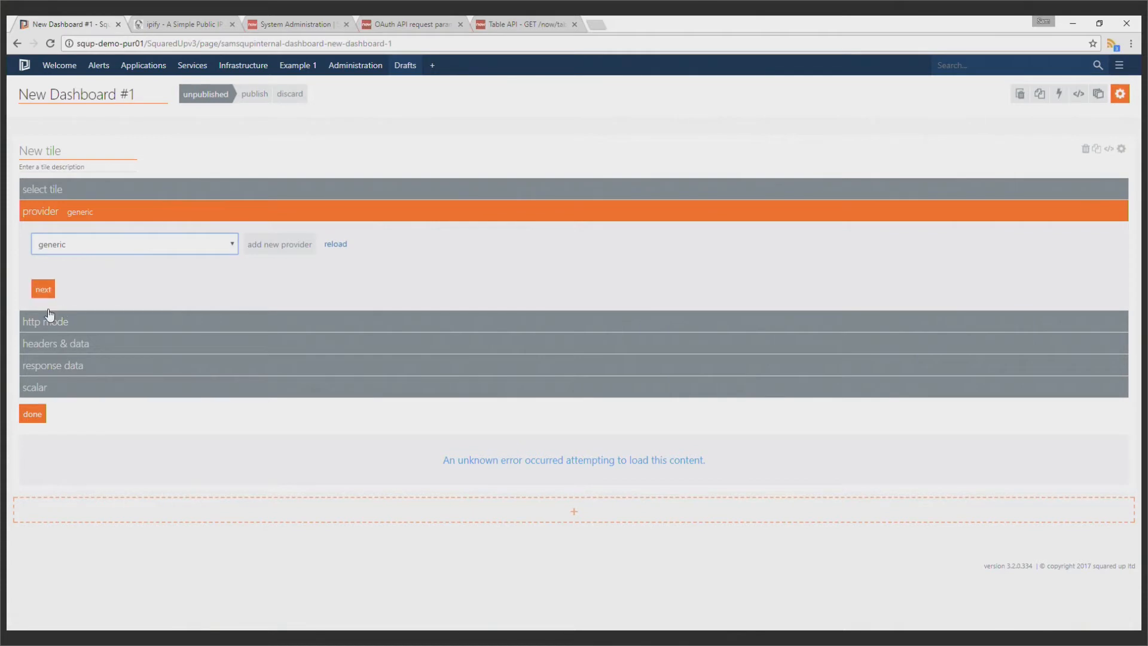
pyautogui.click(46, 290)
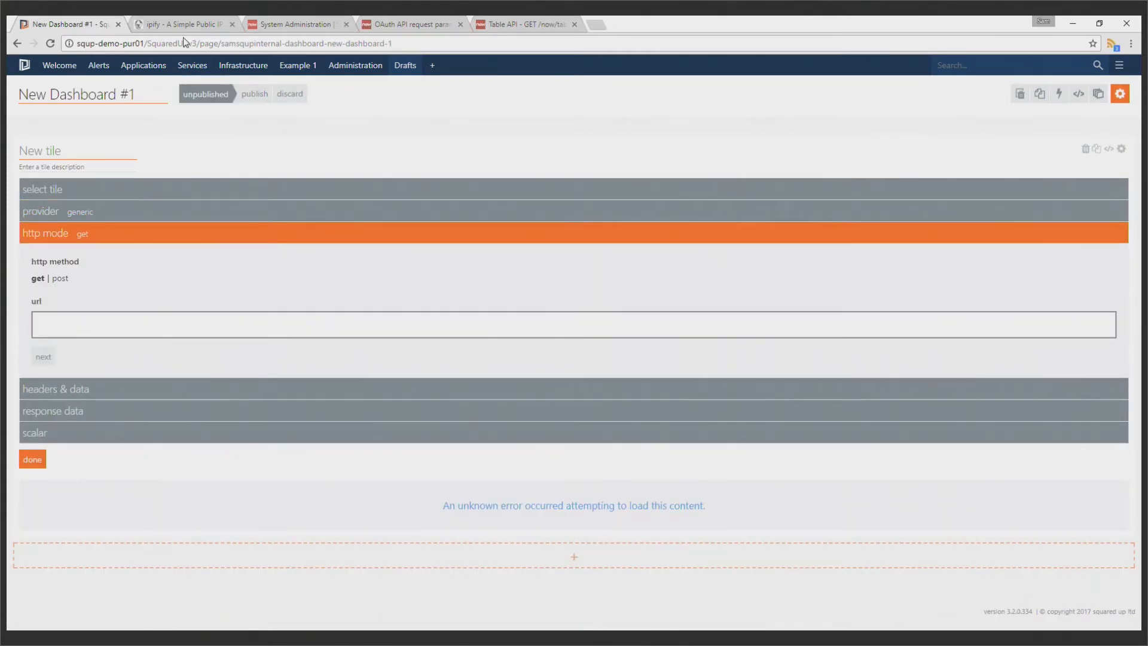
pyautogui.click(170, 18)
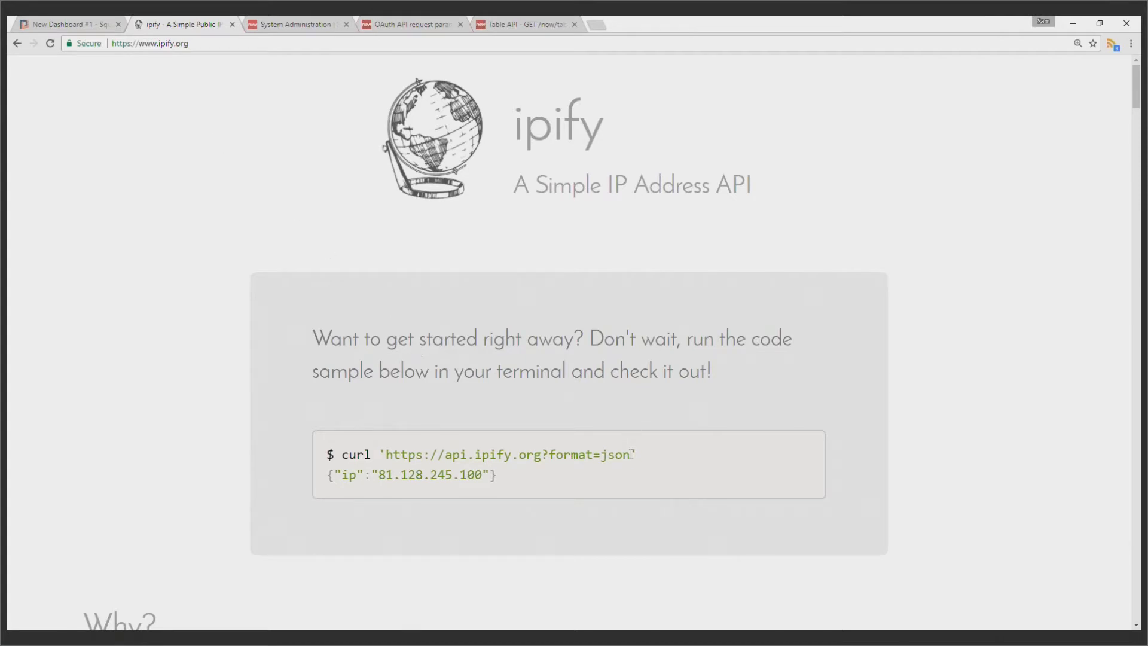
pyautogui.moveTo(630, 456); pyautogui.dragTo(388, 457)
pyautogui.hotkey('ctrl', 'c')
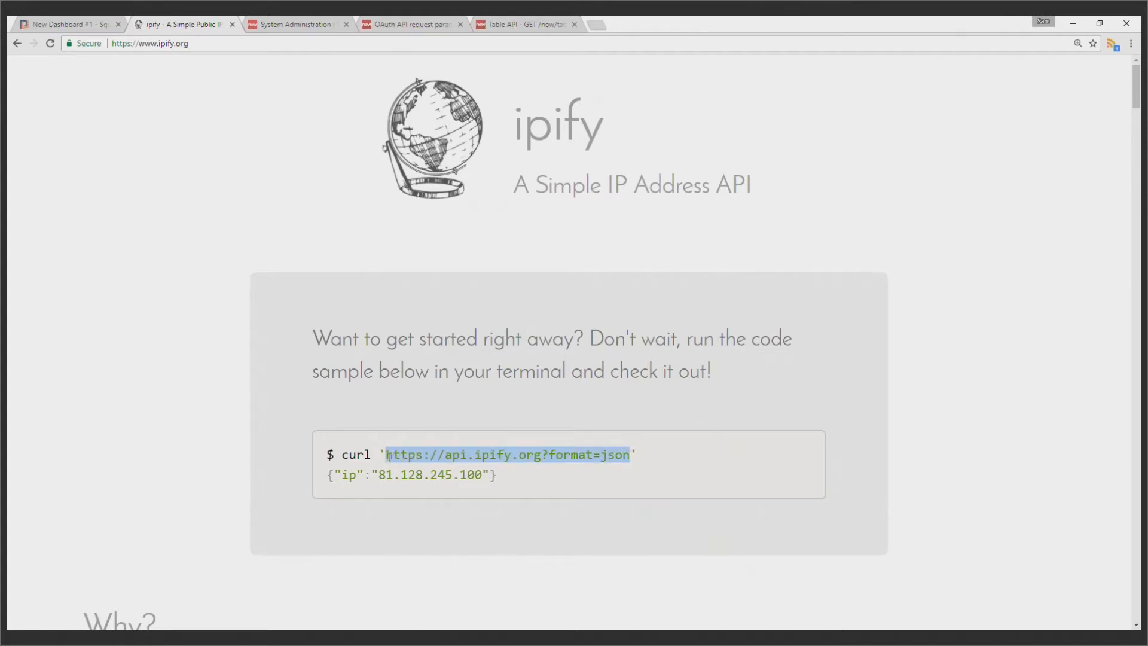
pyautogui.hotkey('ctrl', 'shift', 'Tab')
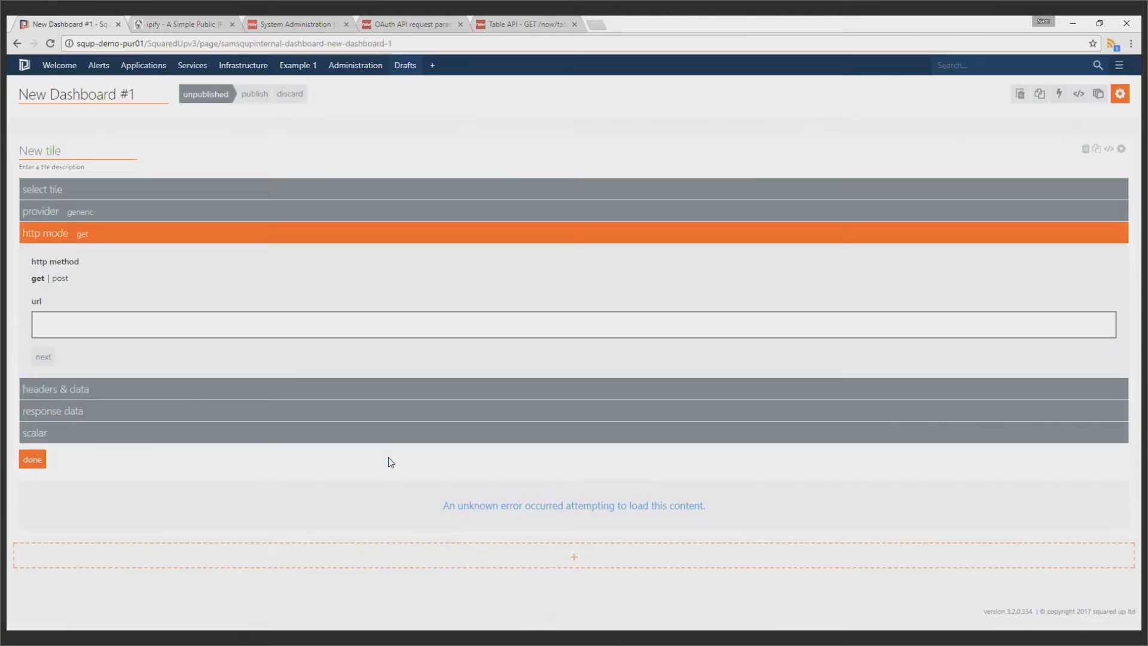
pyautogui.click(406, 327)
pyautogui.hotkey('ctrl', 'Tab')
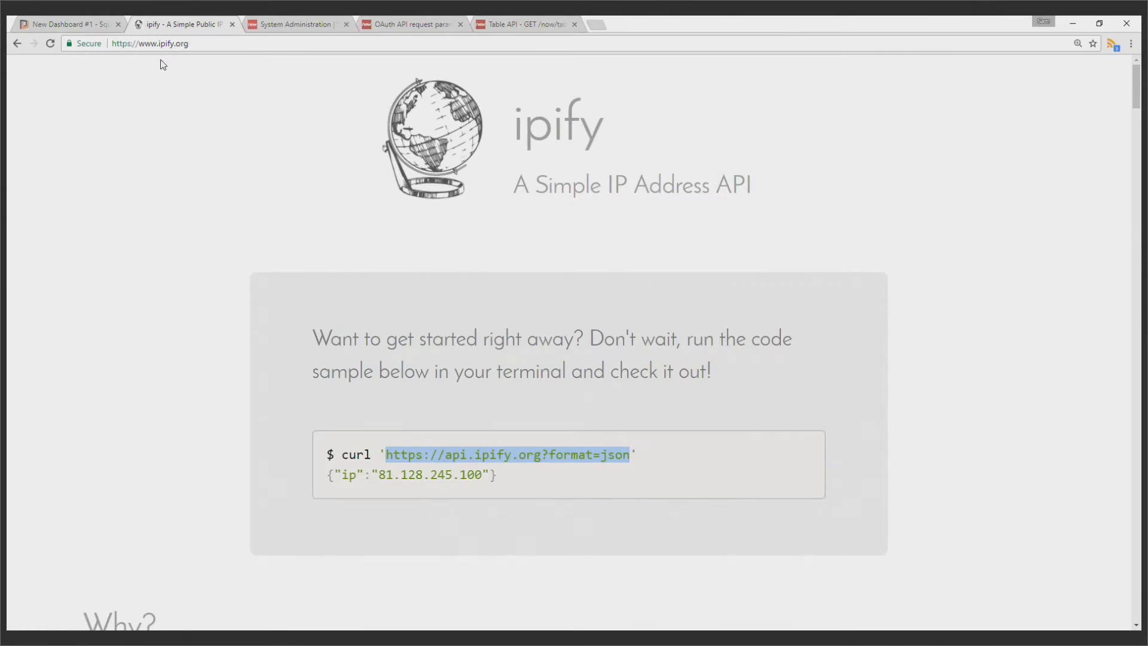
pyautogui.click(85, 17)
pyautogui.hotkey('ctrl', 'v')
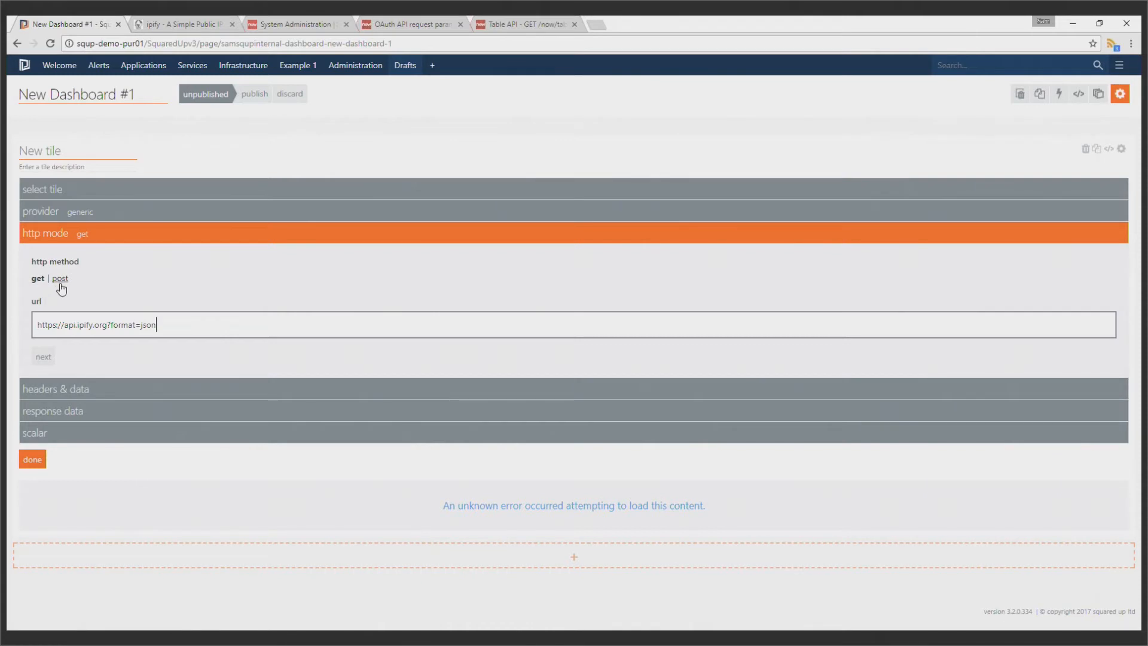
pyautogui.click(42, 355)
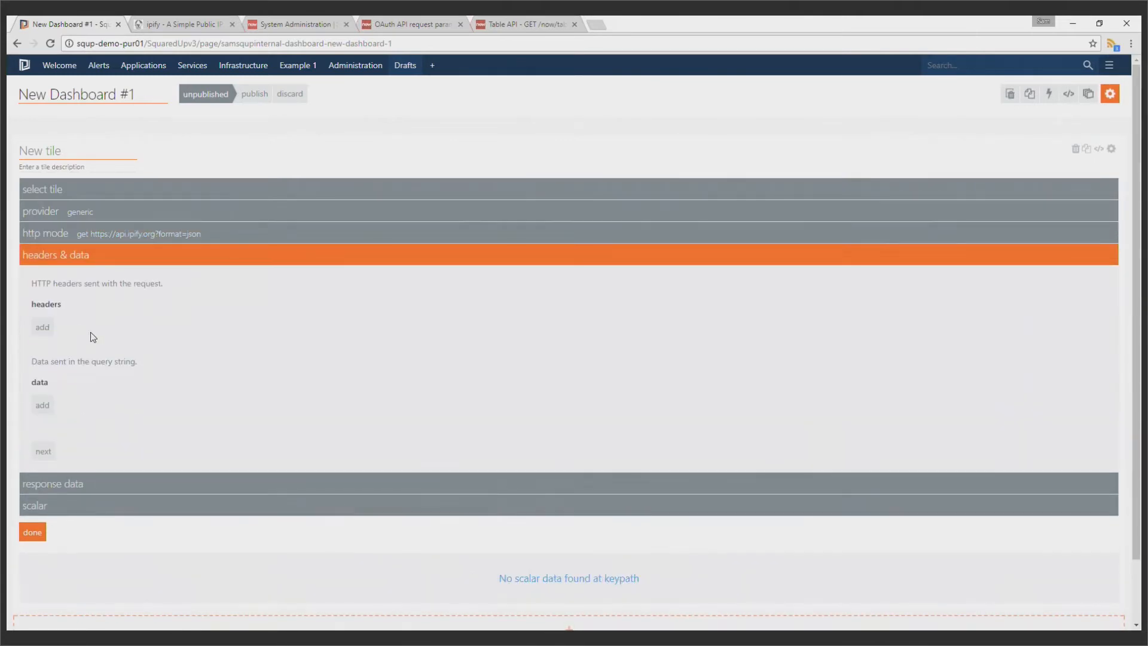
# Add an empty query string data entry and delete it again
pyautogui.click(42, 404)
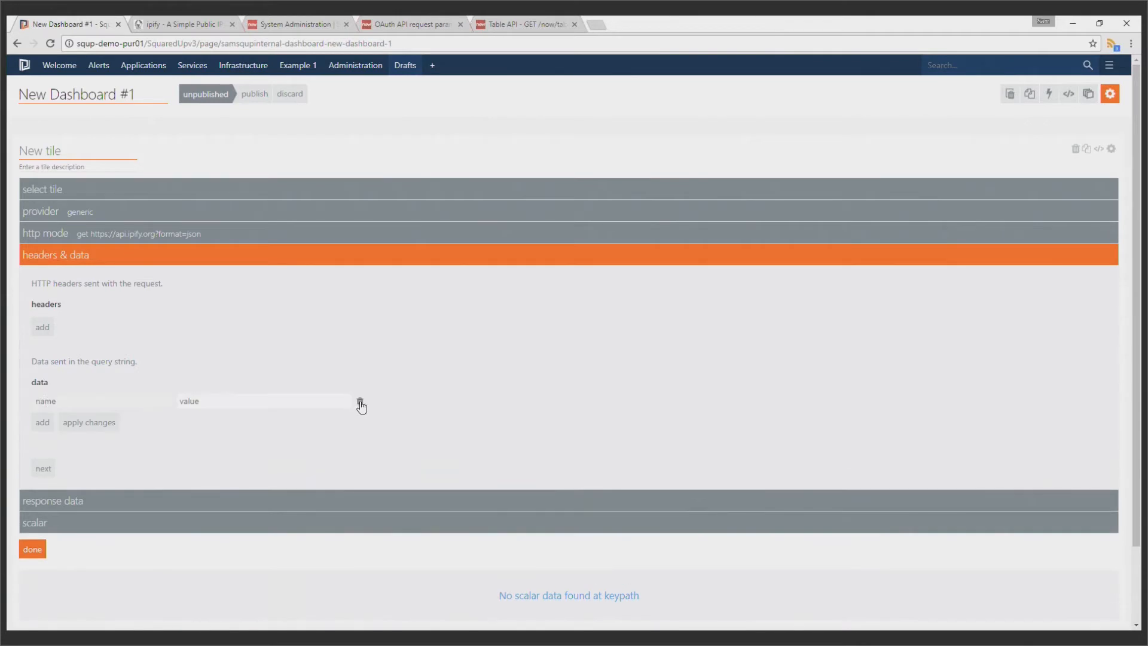
pyautogui.click(359, 401)
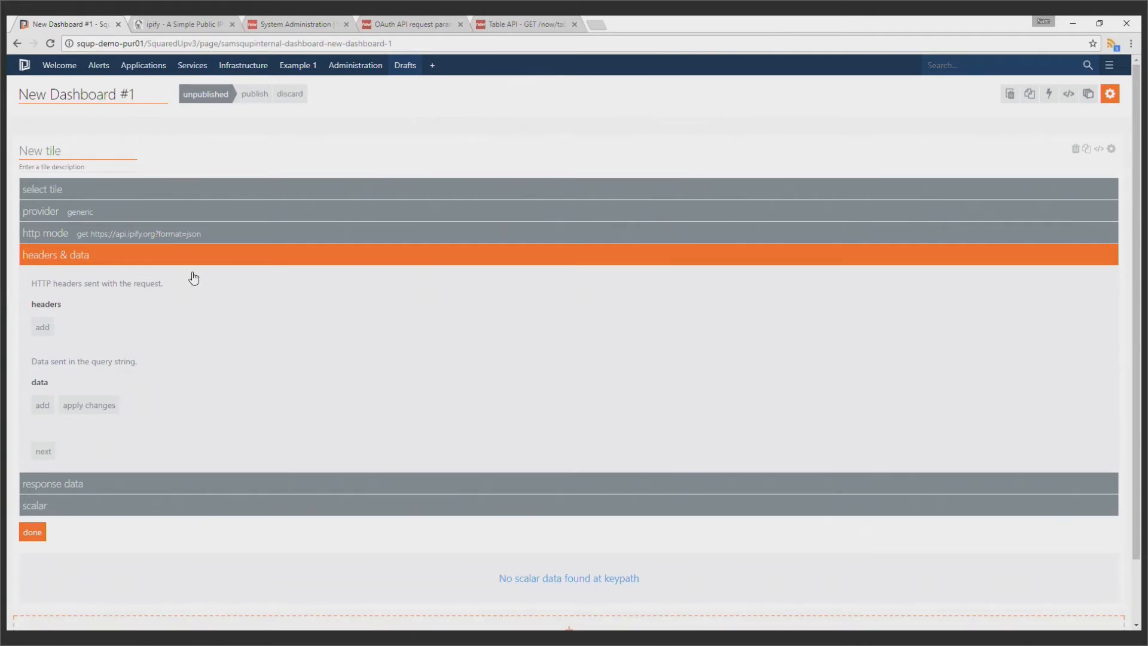
# Try the POST method with the form and json body content types, and switch the request back to GET
pyautogui.click(185, 236)
pyautogui.click(60, 279)
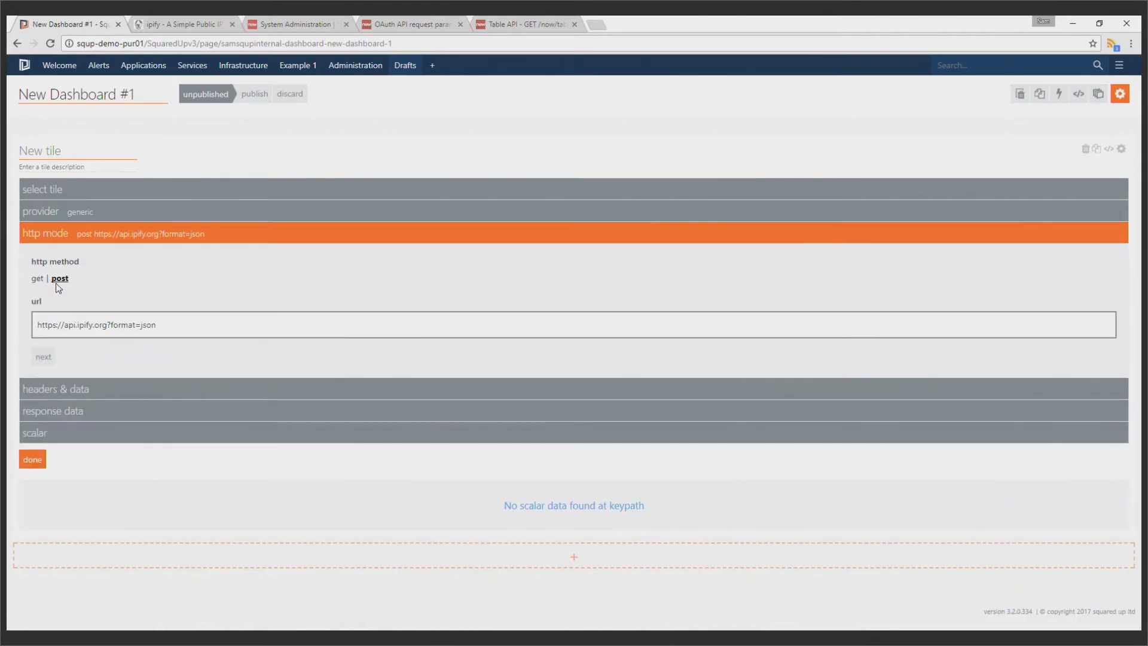
pyautogui.click(53, 362)
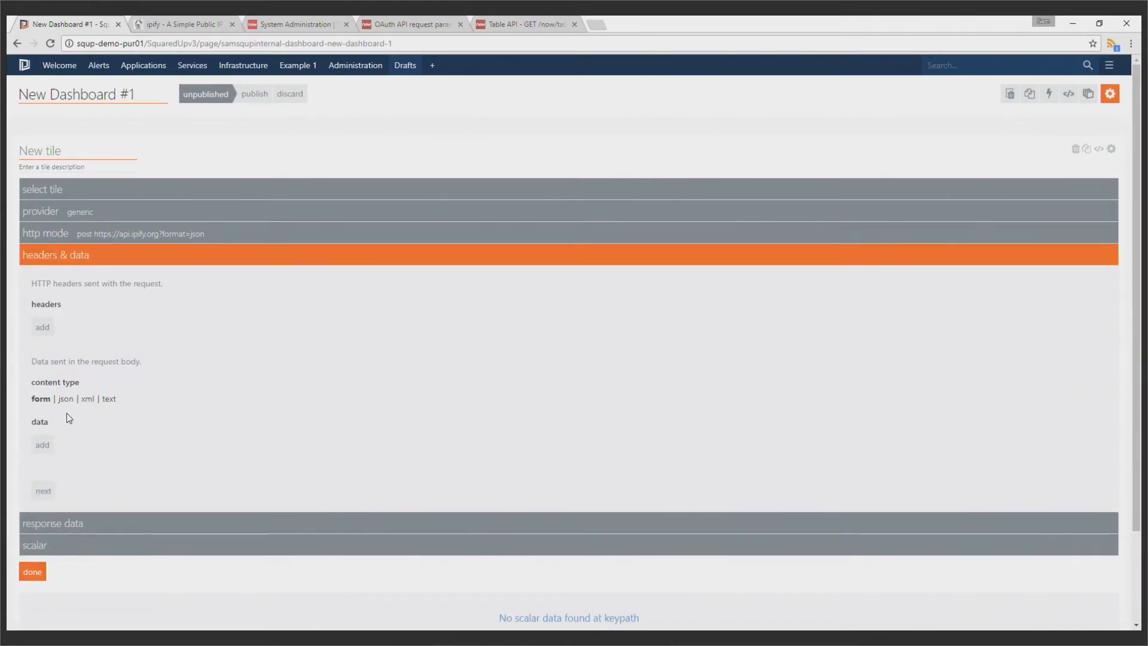
pyautogui.click(52, 443)
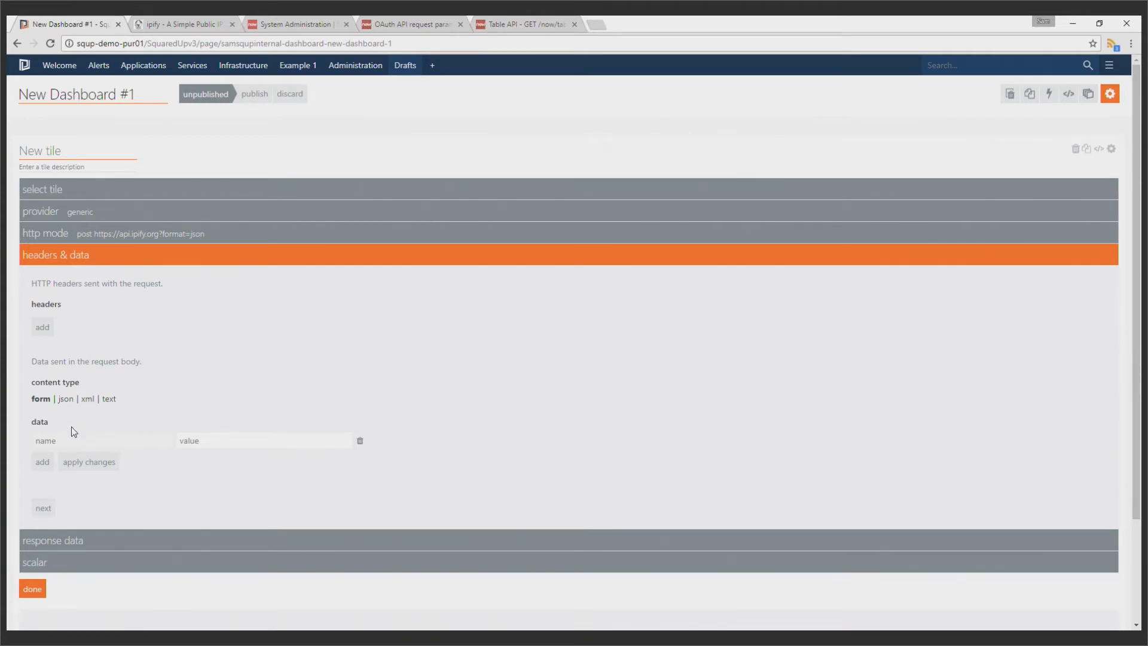
pyautogui.click(67, 402)
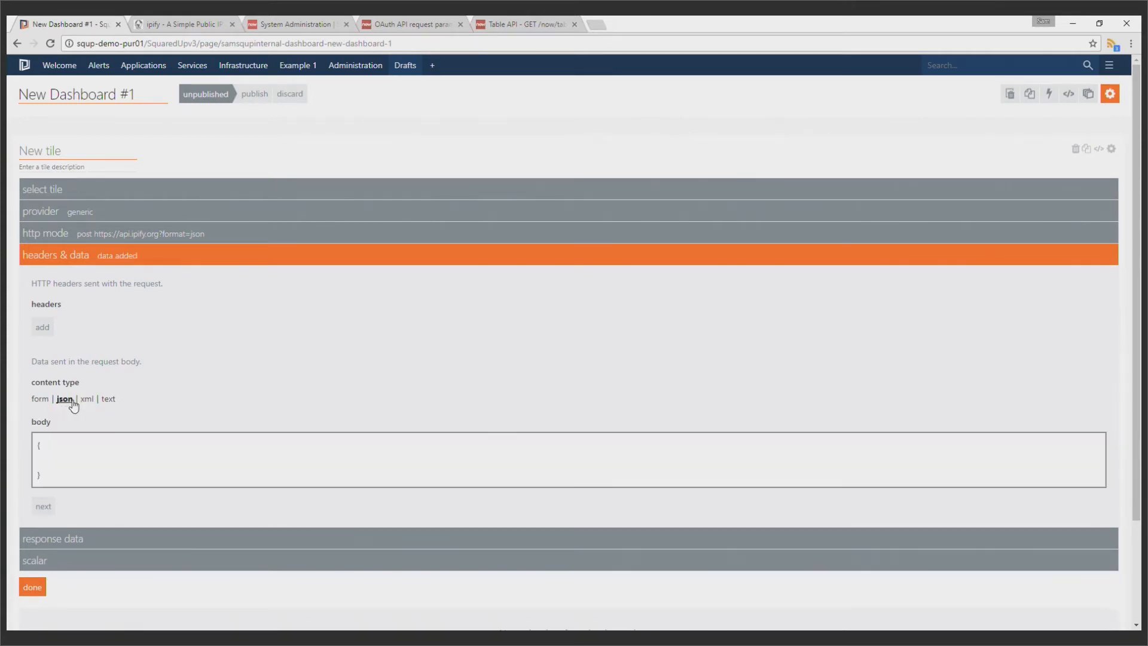
pyautogui.click(42, 399)
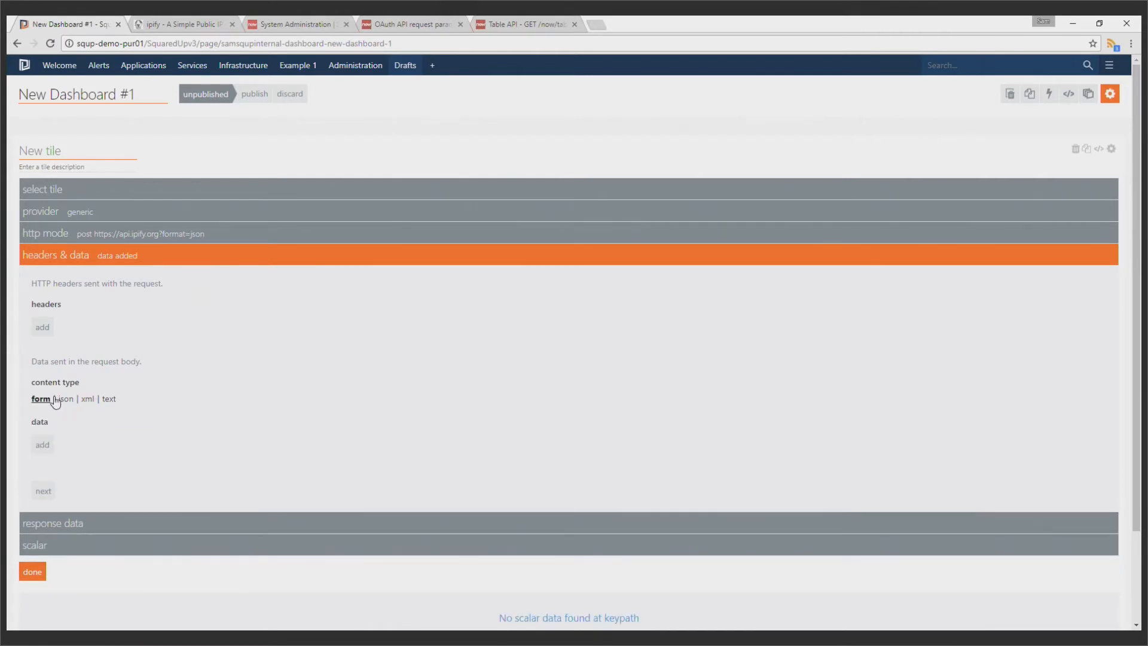
pyautogui.click(129, 232)
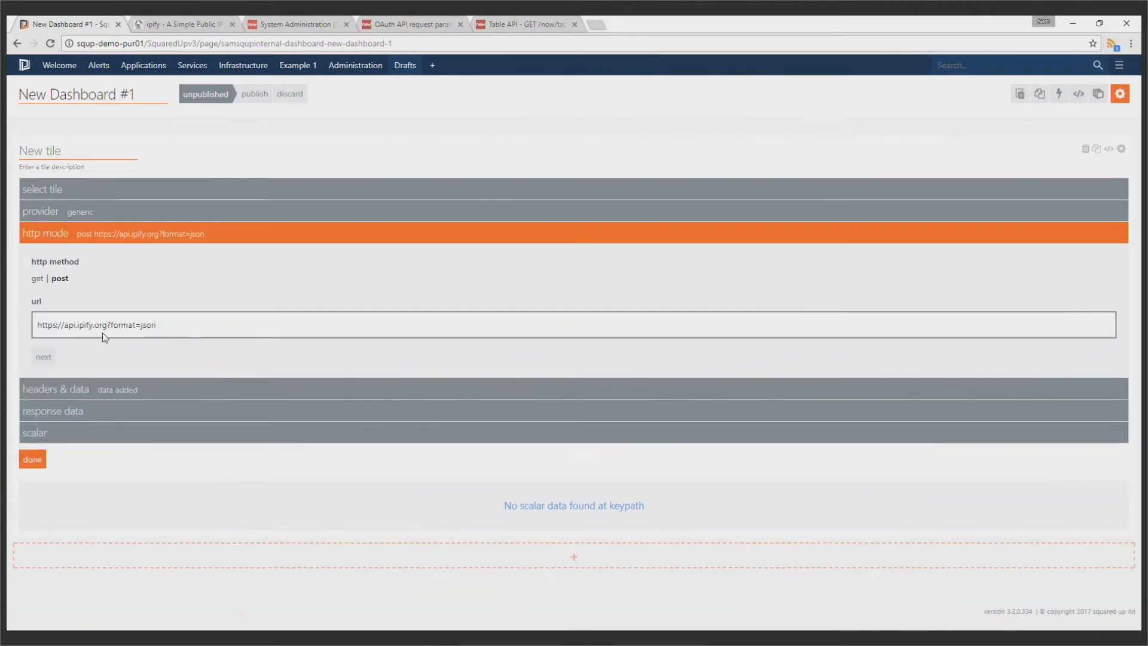
pyautogui.click(37, 279)
pyautogui.click(49, 366)
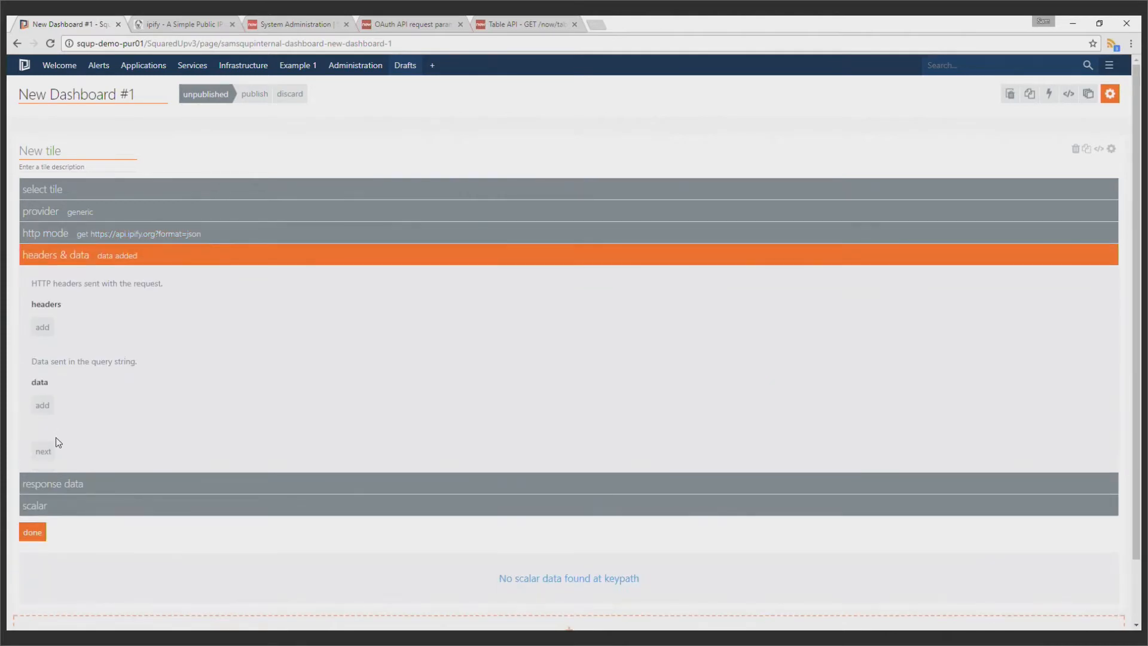
# Proceed to the tile's response data settings and set the key path to ip
pyautogui.click(51, 451)
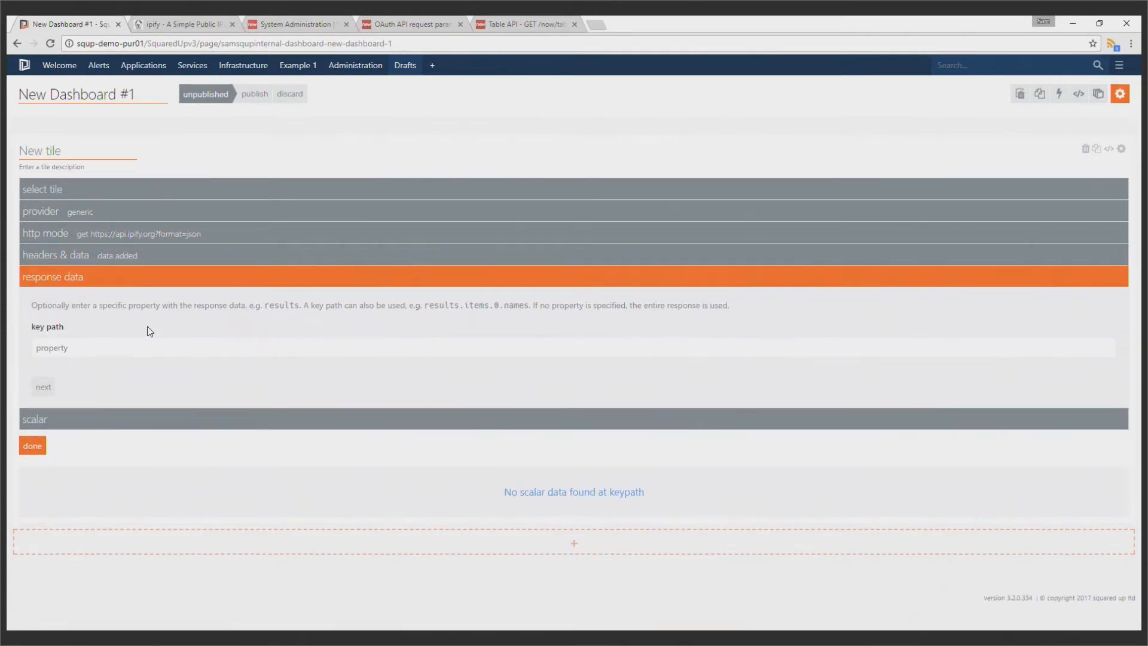
pyautogui.click(145, 341)
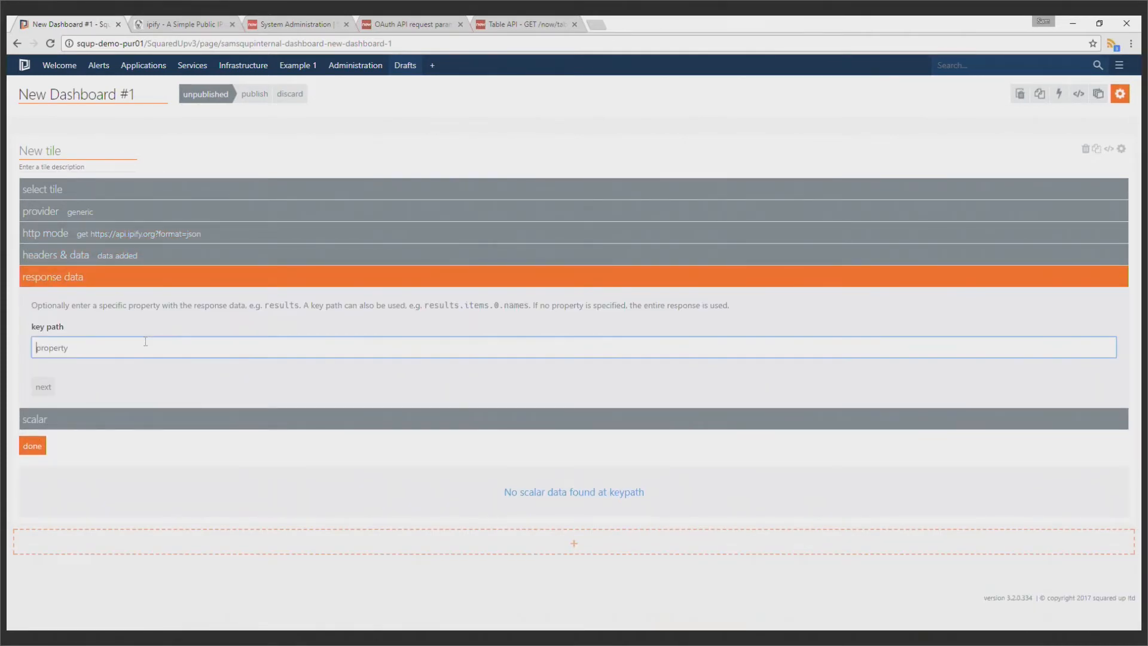
pyautogui.write('ip')
# Examine the ip property and its value in the sample JSON response on the ipify page
pyautogui.click(190, 20)
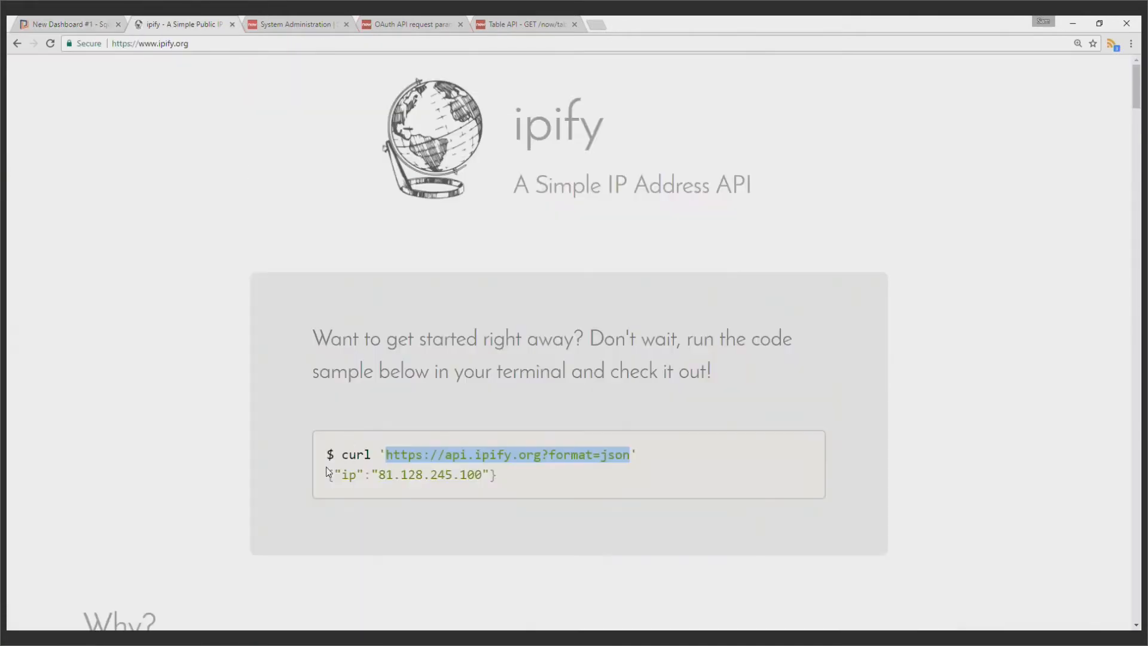
pyautogui.click(311, 490)
pyautogui.moveTo(326, 476); pyautogui.dragTo(526, 491)
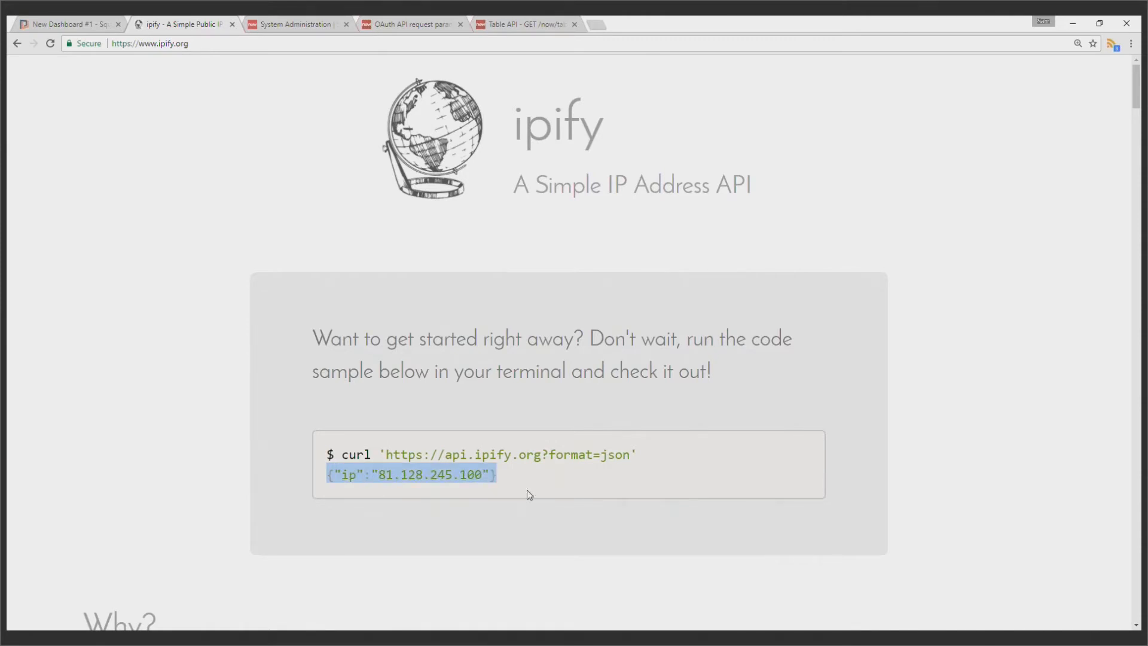
pyautogui.click(395, 477)
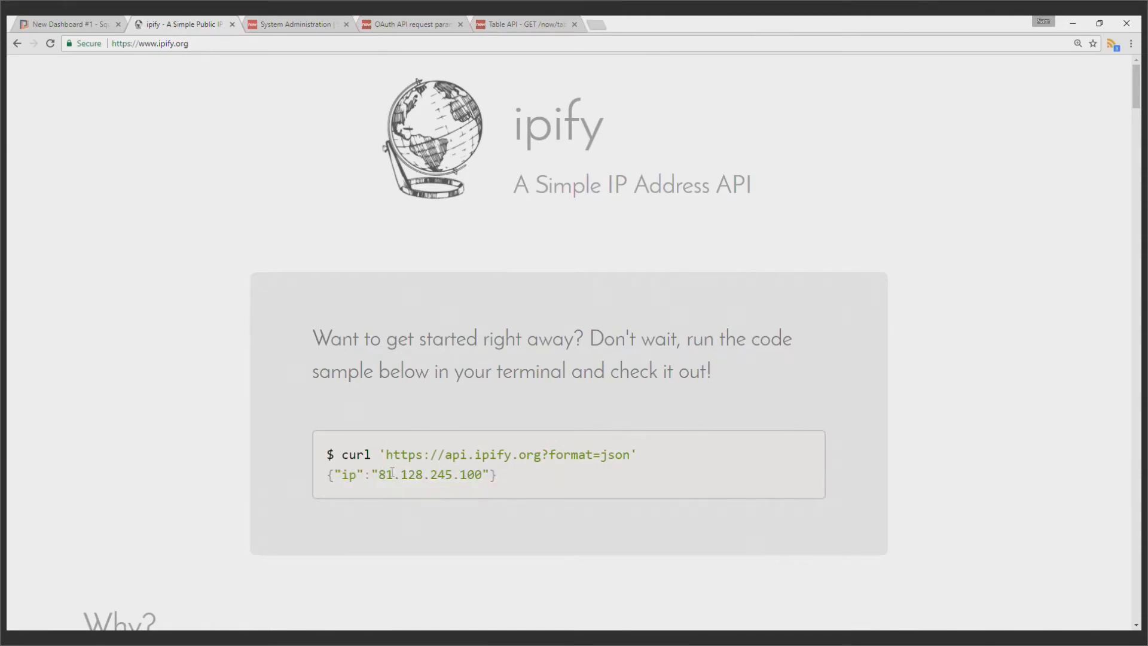
pyautogui.moveTo(379, 474); pyautogui.dragTo(482, 474)
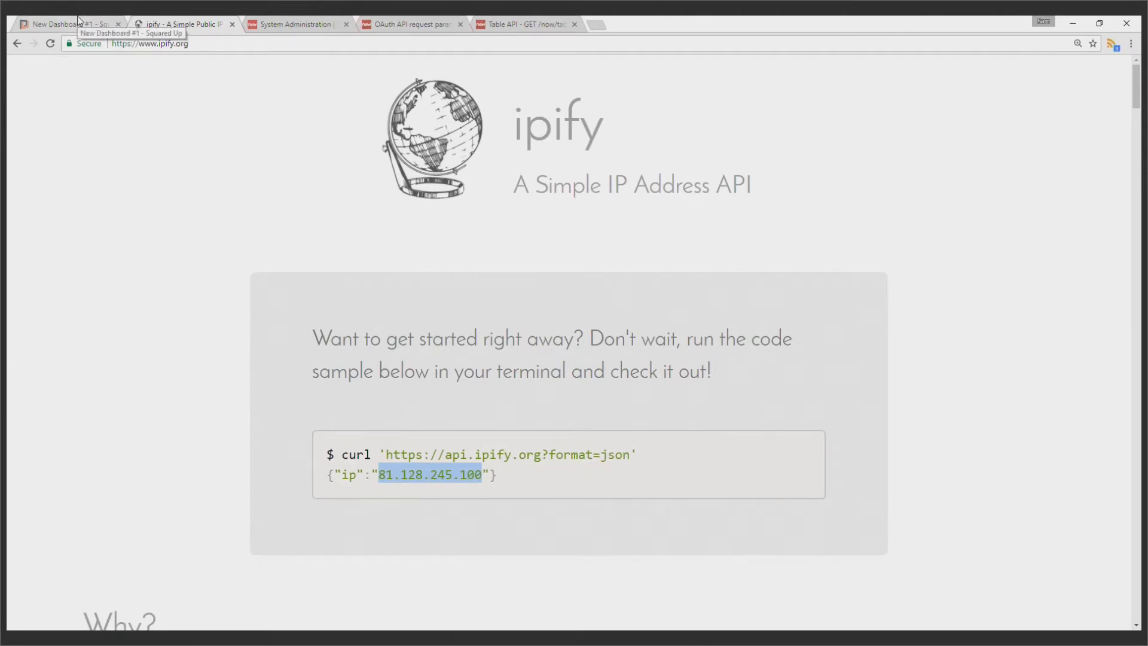
pyautogui.click(322, 478)
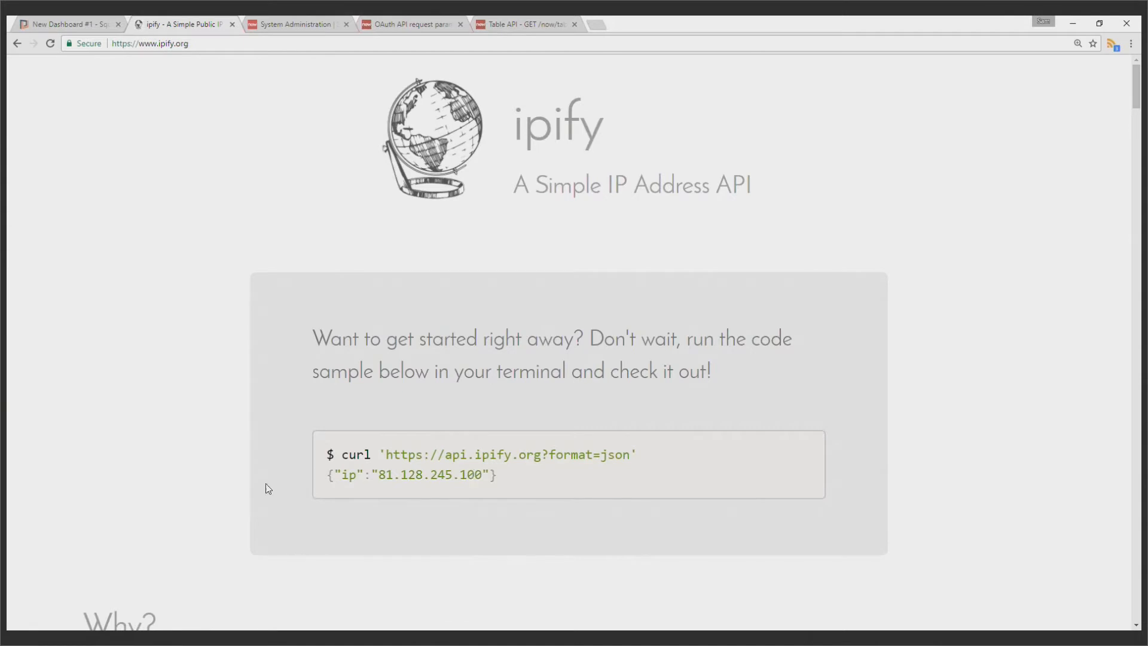
# Compare the IP address in the tile preview with the address in ipify's sample response
pyautogui.click(87, 23)
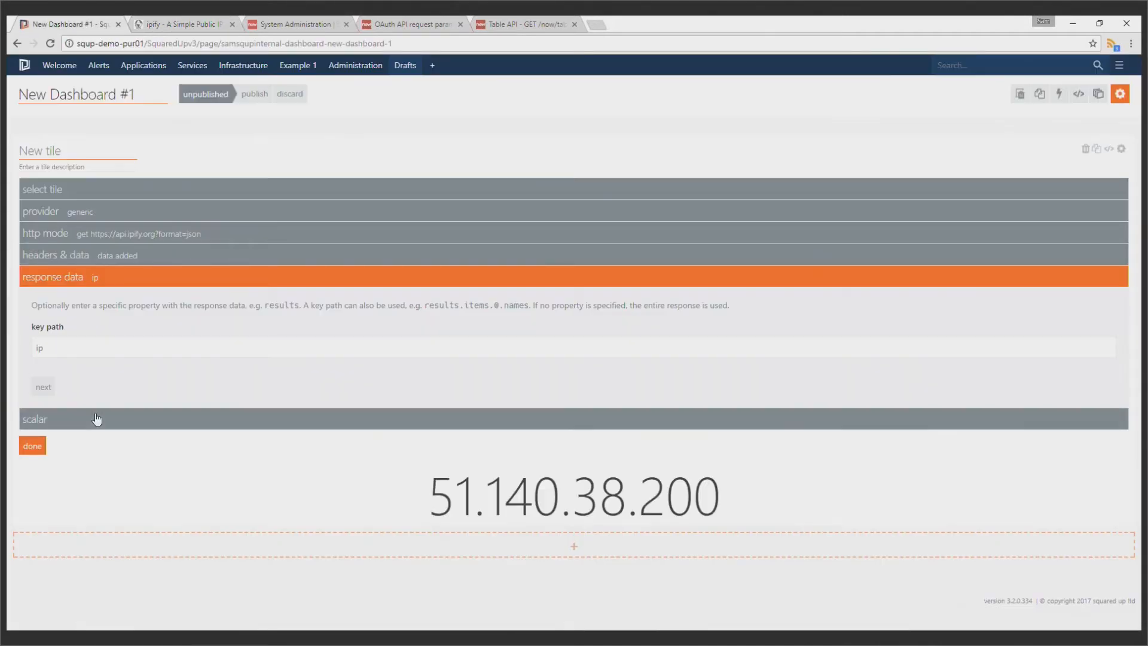
pyautogui.moveTo(414, 501); pyautogui.dragTo(736, 486)
pyautogui.click(736, 485)
pyautogui.click(159, 23)
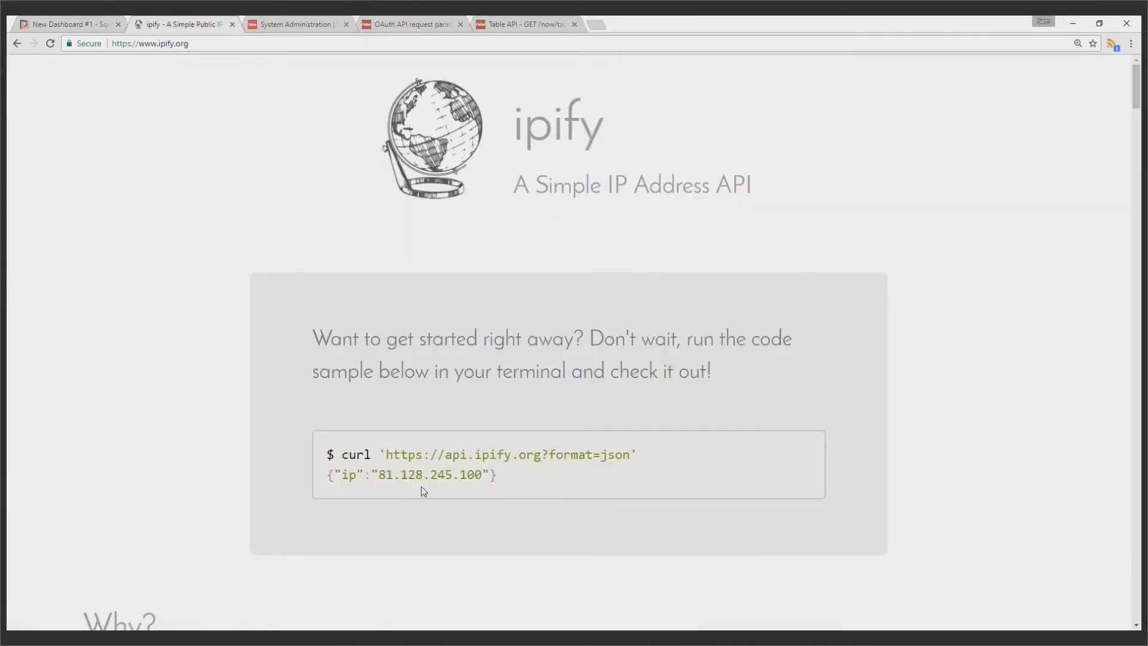
pyautogui.moveTo(479, 477); pyautogui.dragTo(378, 475)
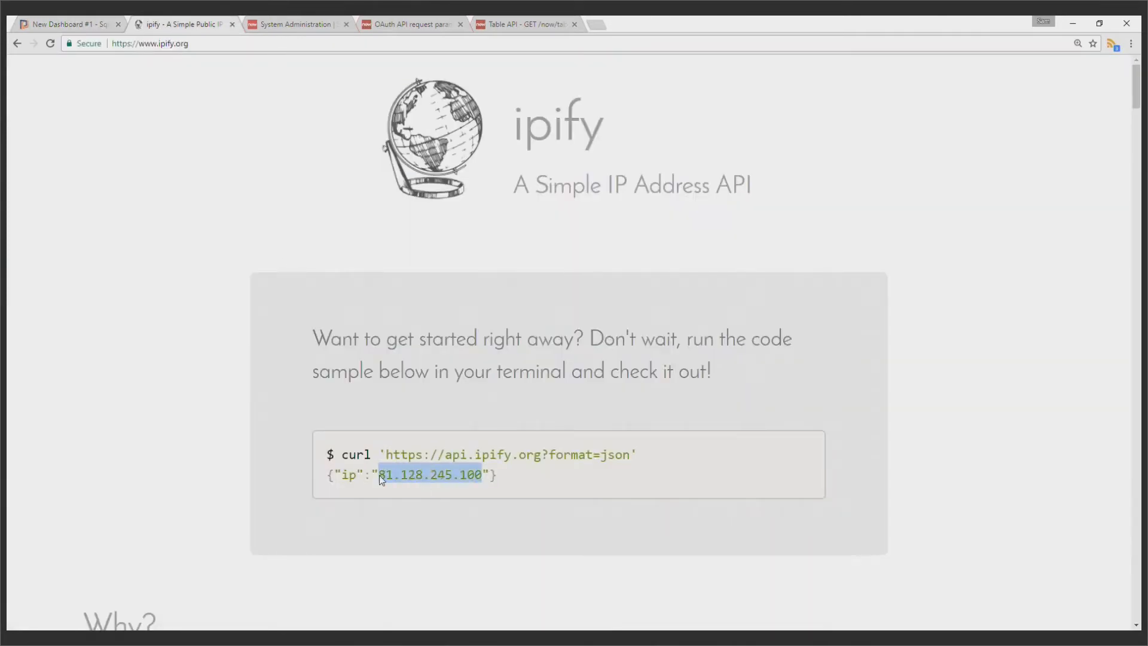
pyautogui.click(394, 515)
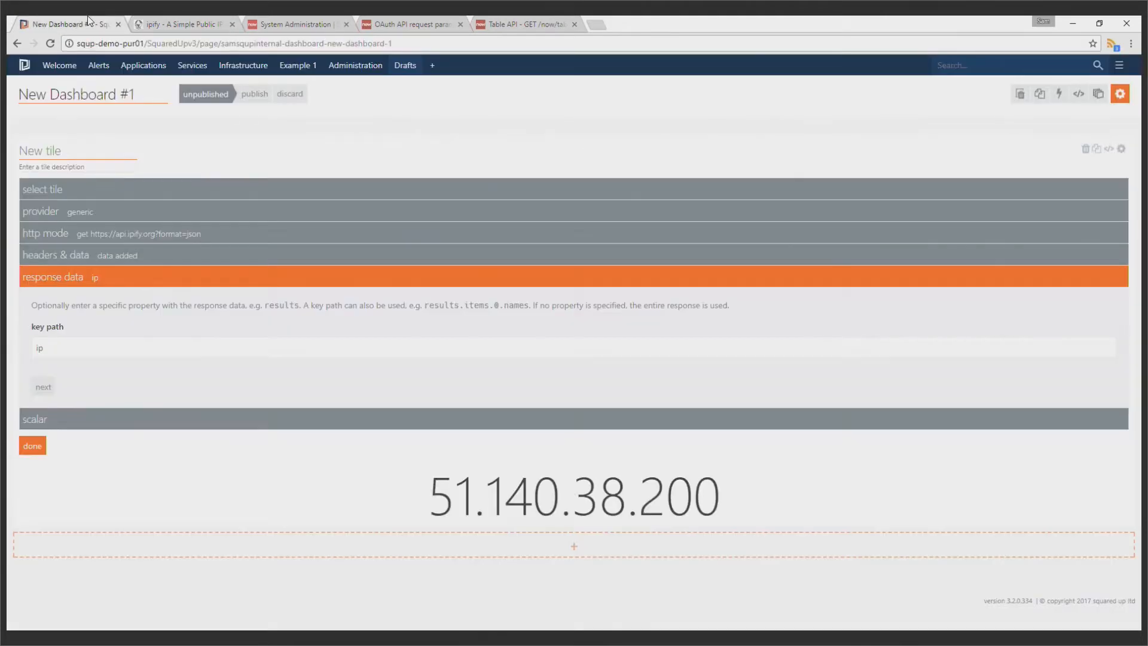
pyautogui.click(87, 23)
pyautogui.moveTo(422, 486); pyautogui.dragTo(721, 493)
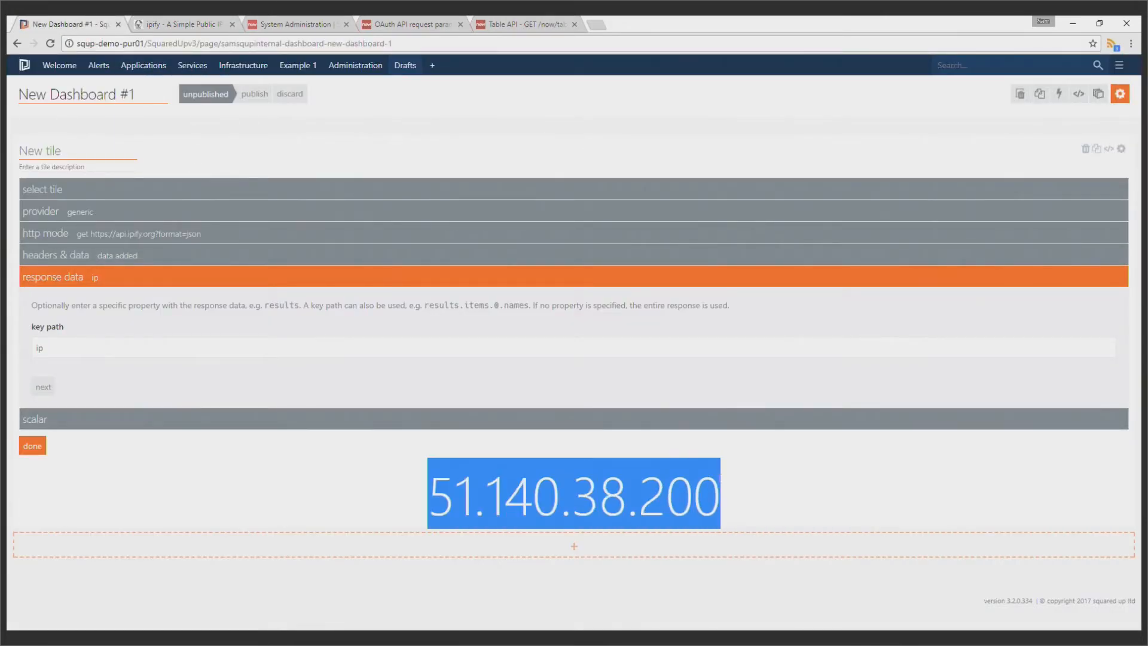
pyautogui.click(335, 475)
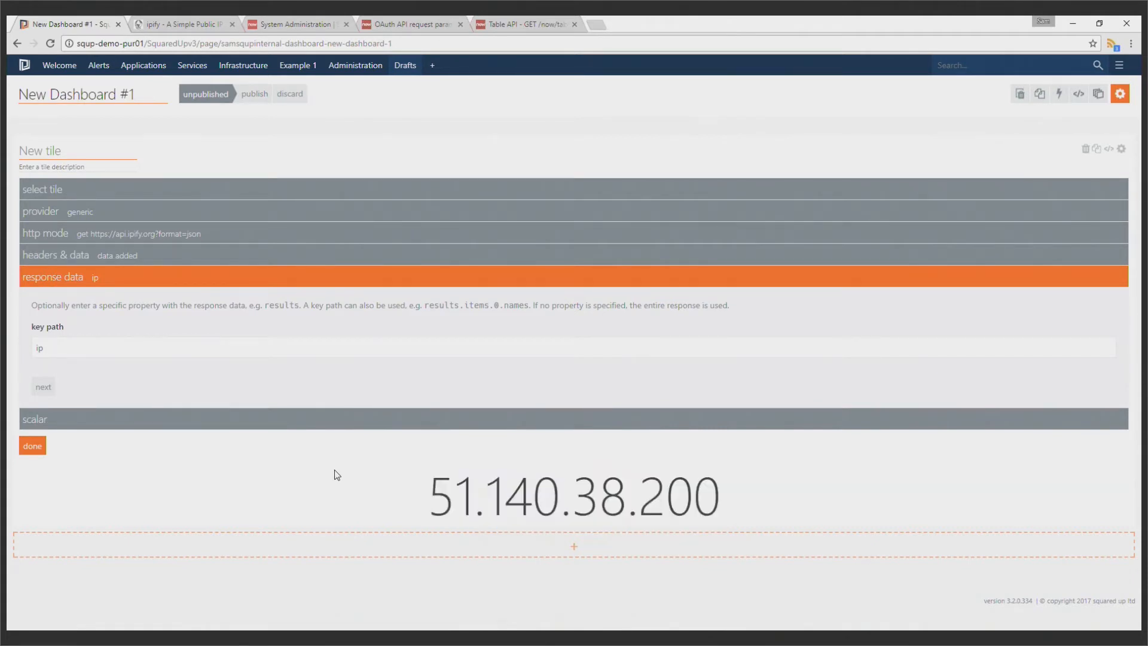
# Finish configuring the tile and check the IP address it shows on the dashboard
pyautogui.click(43, 444)
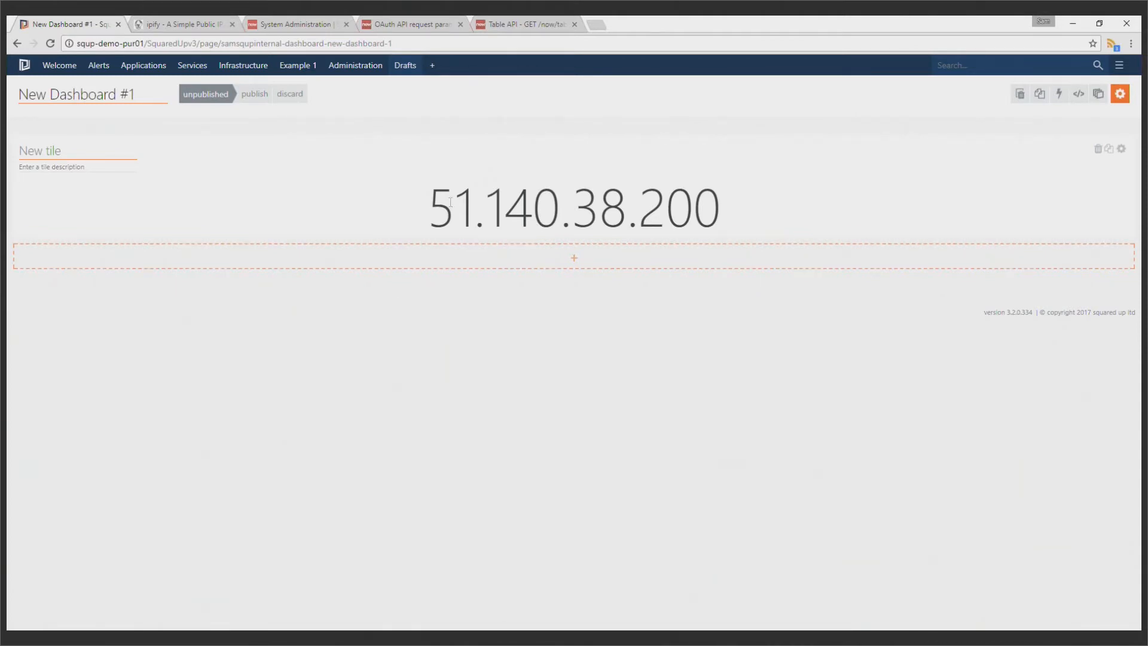
pyautogui.moveTo(416, 207); pyautogui.dragTo(767, 209)
pyautogui.click(767, 209)
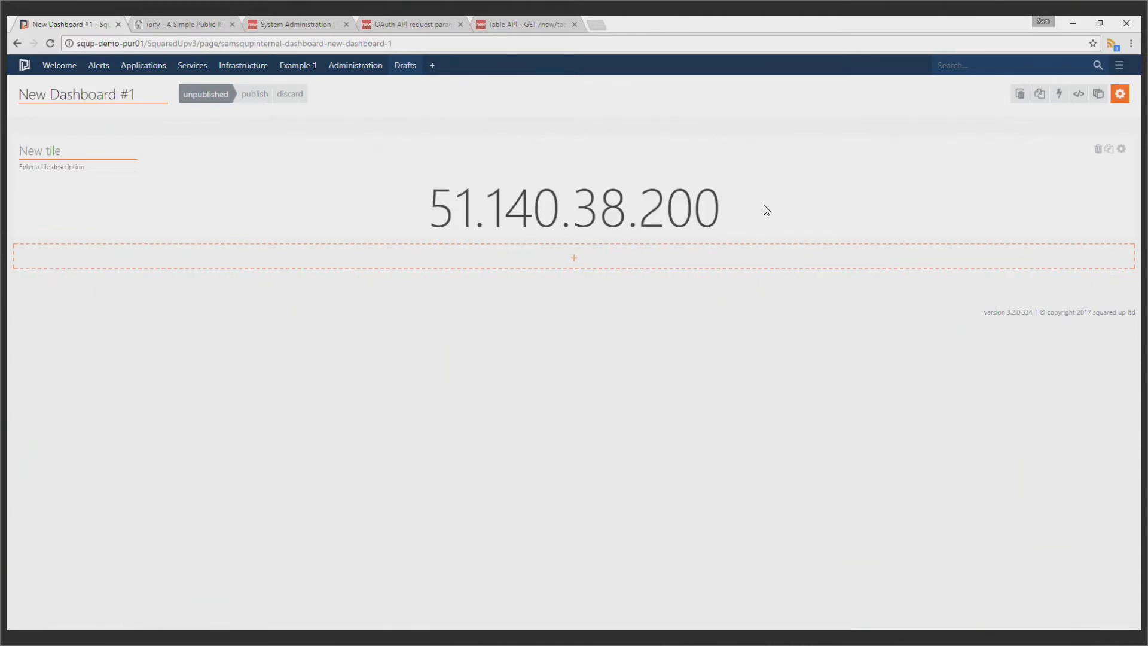
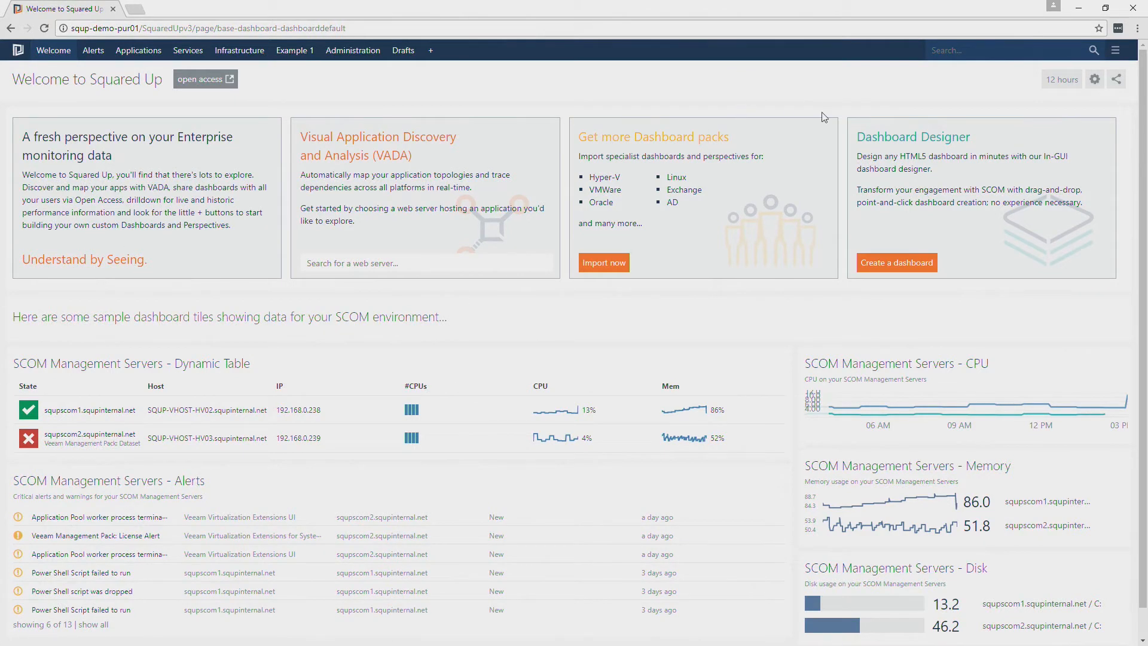
# Open the Web API provider settings
pyautogui.click(1116, 51)
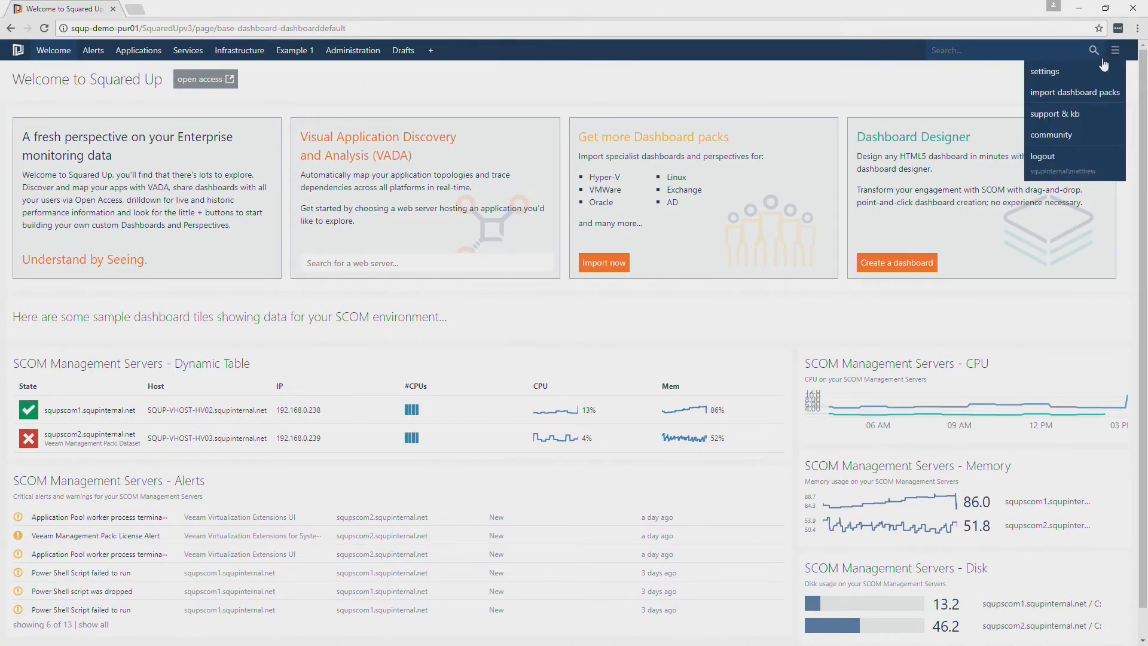
pyautogui.moveTo(1116, 51)
pyautogui.click(1109, 70)
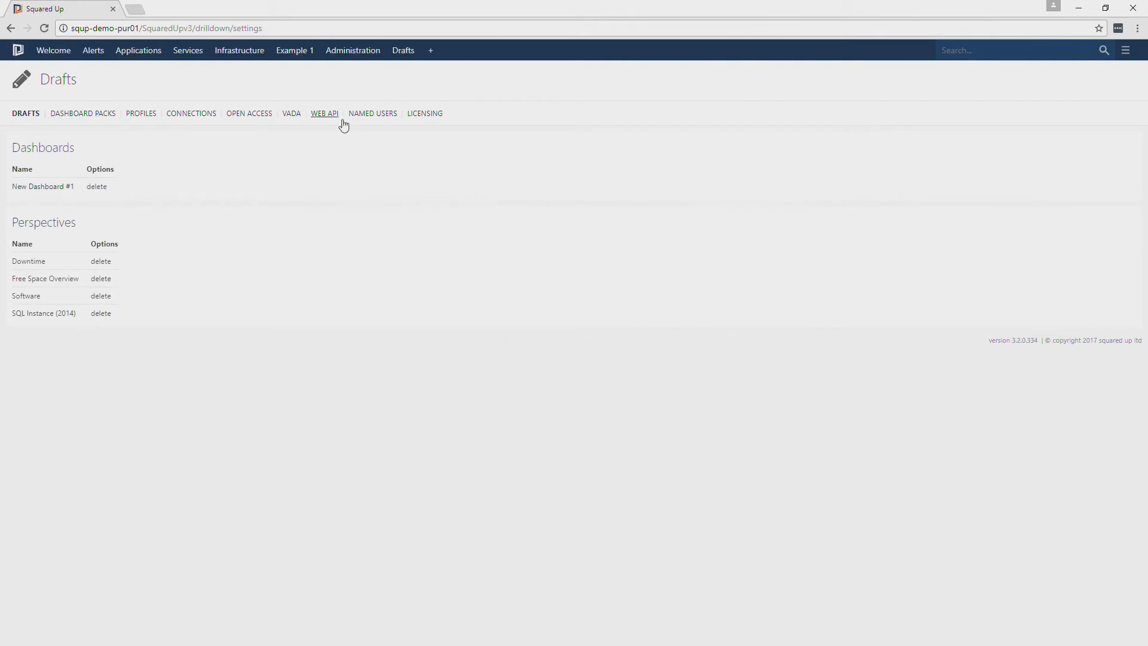
pyautogui.click(338, 122)
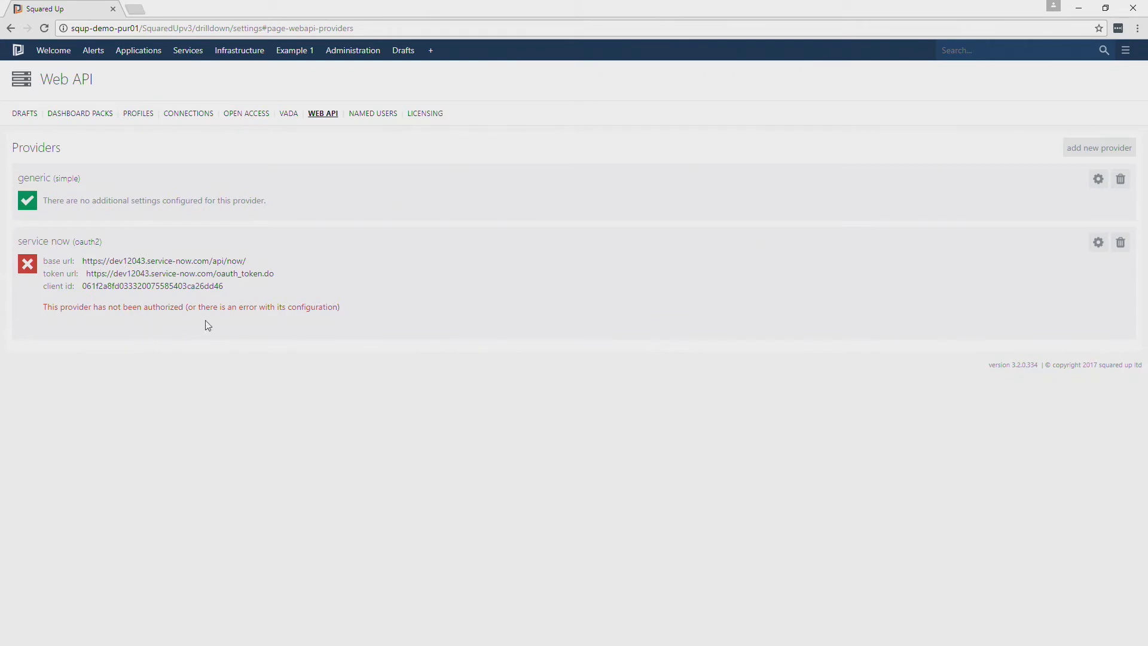
# Start a new simple Web API provider with the service name Orchestrator
pyautogui.click(1090, 153)
pyautogui.click(115, 237)
pyautogui.write('Or')
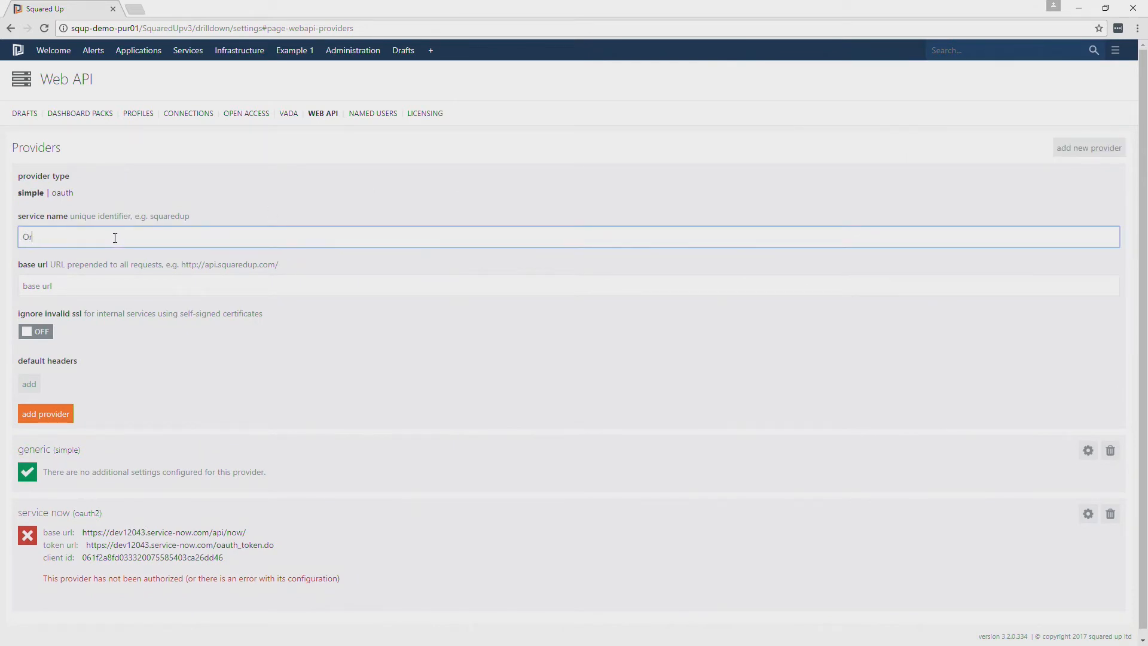
pyautogui.write('chestrator')
pyautogui.hotkey('alt', 'Tab')
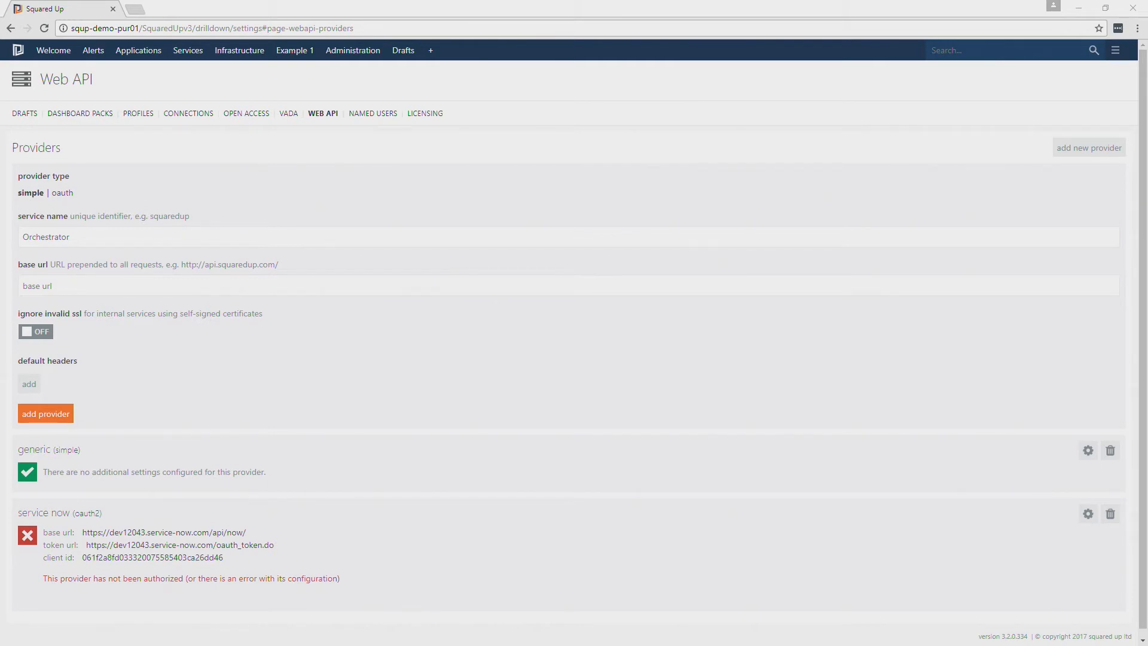
pyautogui.click(114, 291)
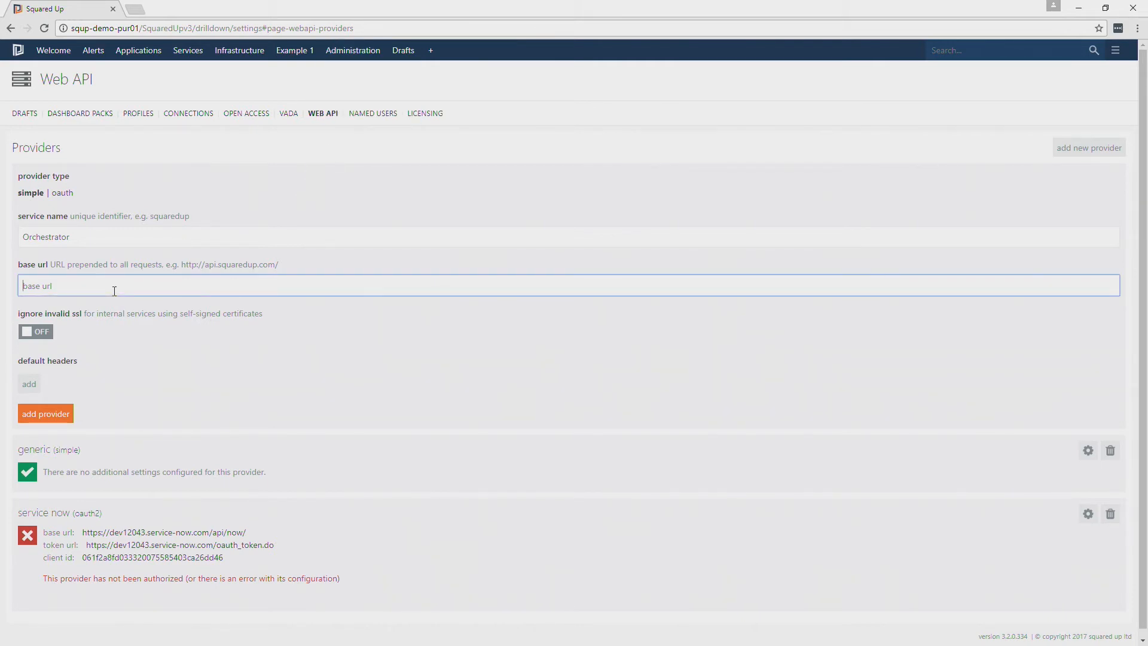
pyautogui.write('http://squpscorch.squpinternal.net:81/Orchestrator2012/Orchestrator.svc/')
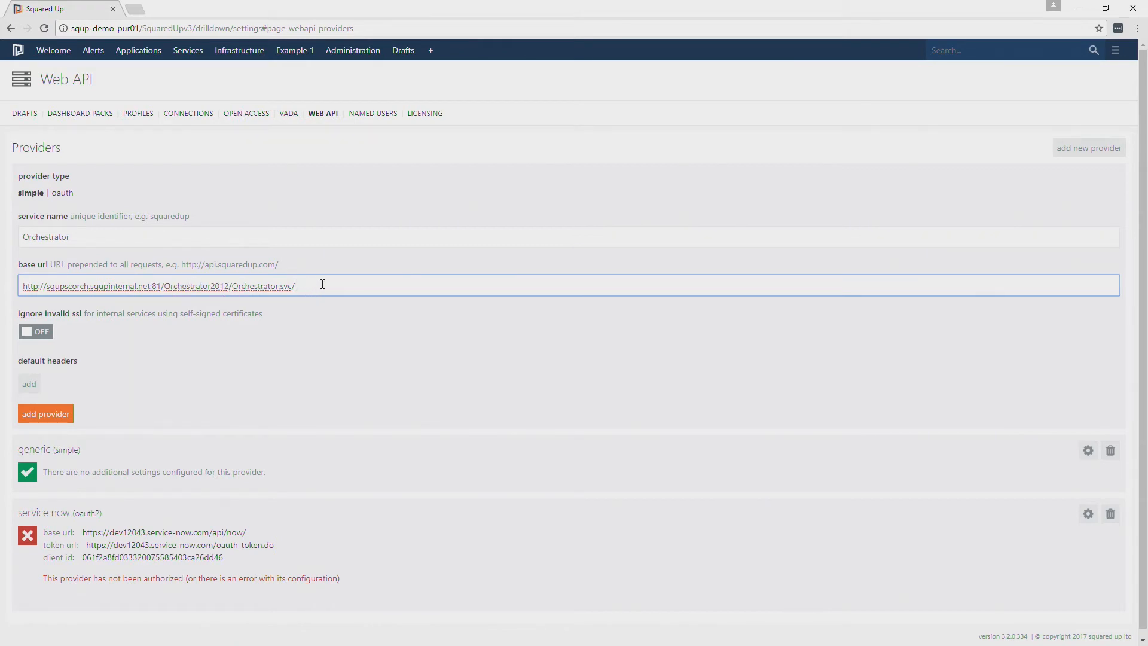
pyautogui.moveTo(332, 285); pyautogui.dragTo(29, 268)
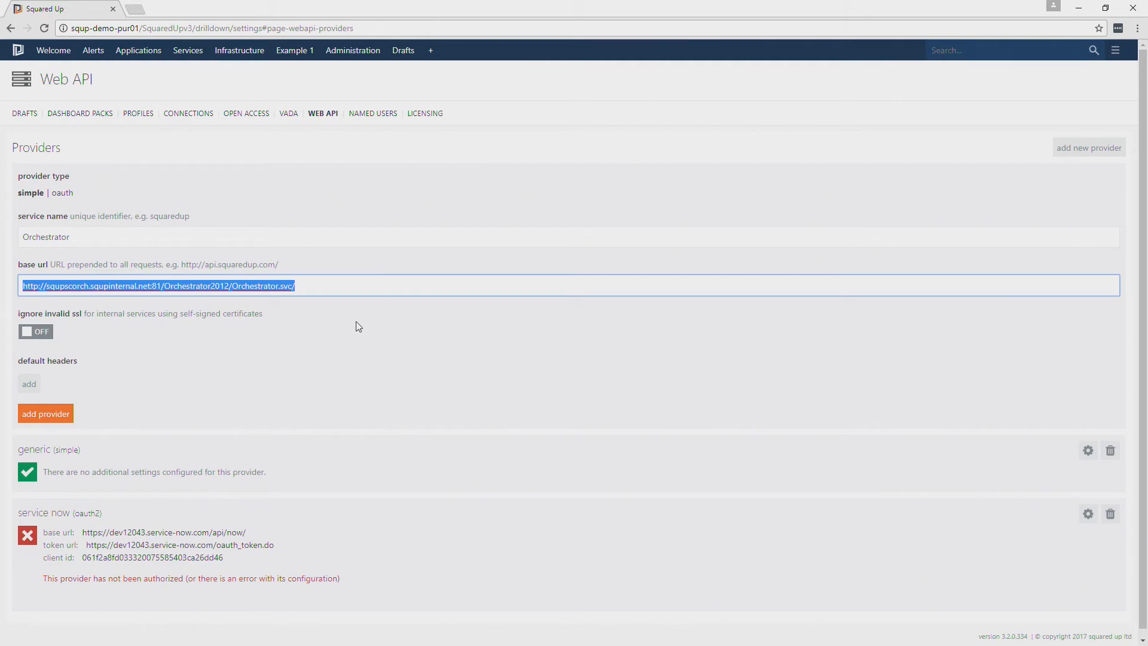
pyautogui.click(68, 414)
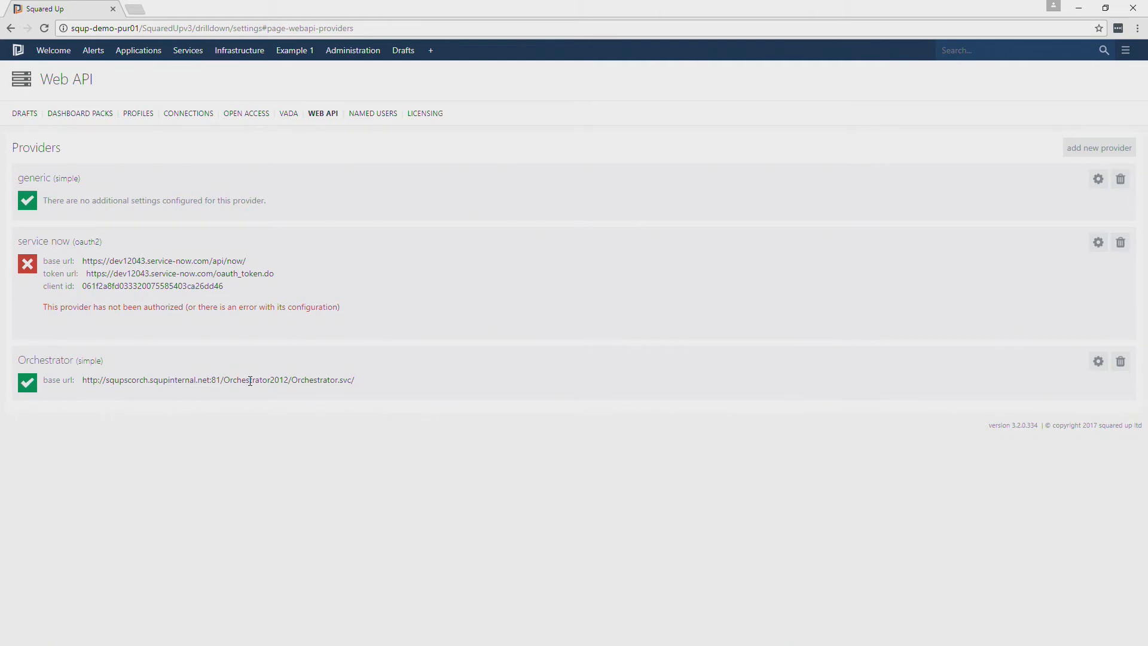
pyautogui.click(1098, 361)
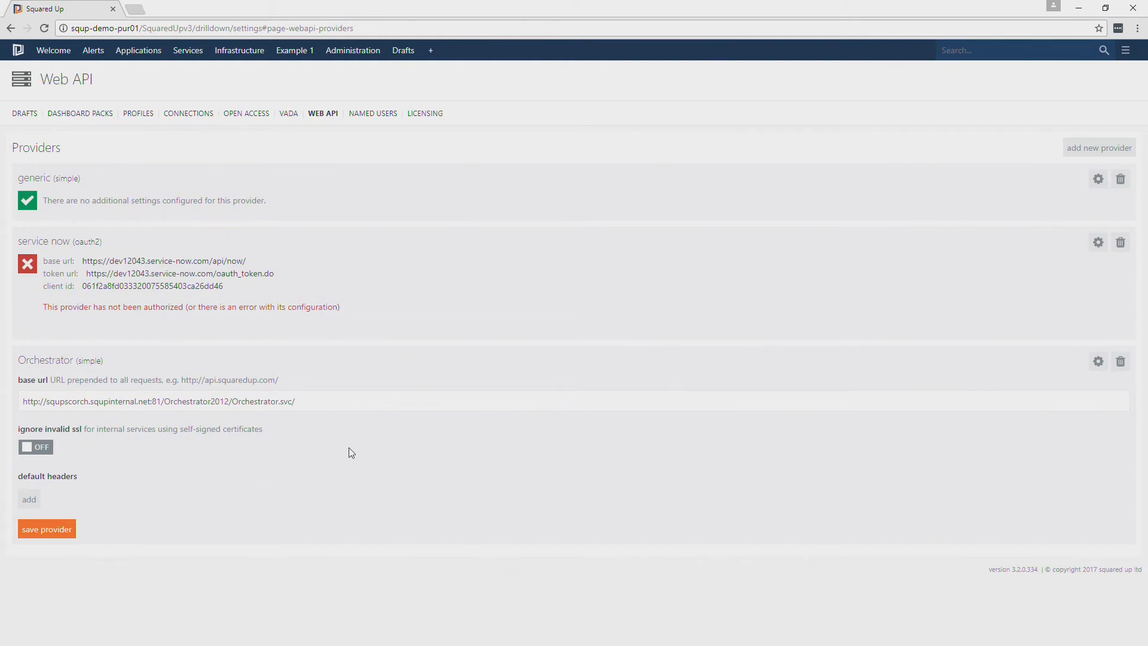
# Create a new dashboard and make its first tile a Web API (Grid) tile
pyautogui.moveTo(399, 51)
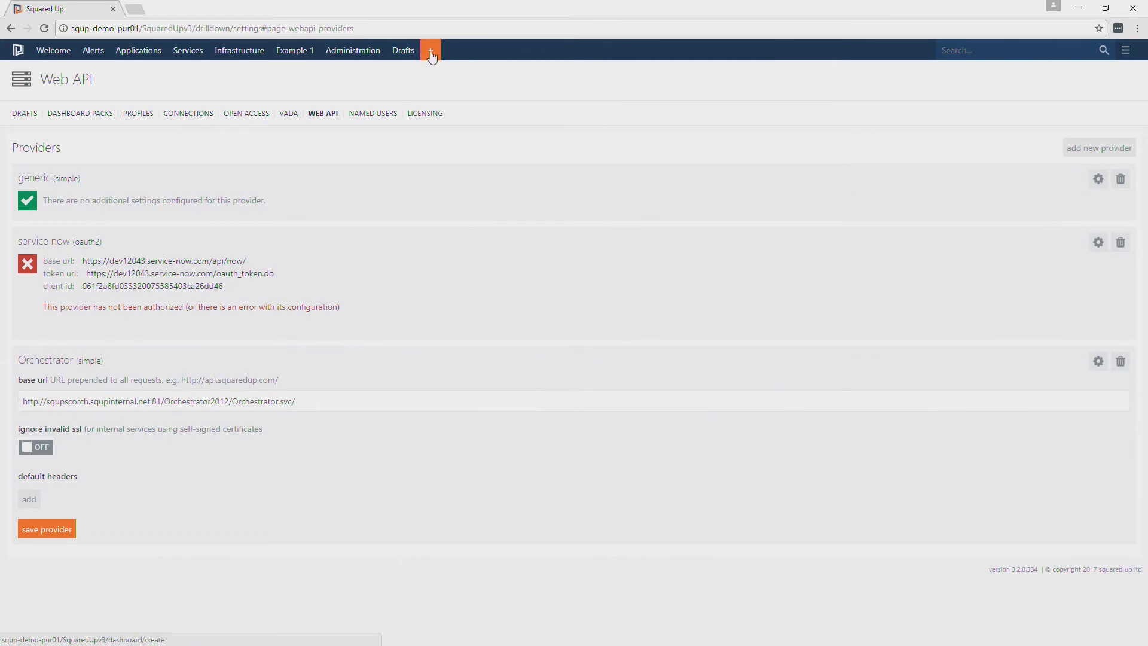
pyautogui.click(430, 50)
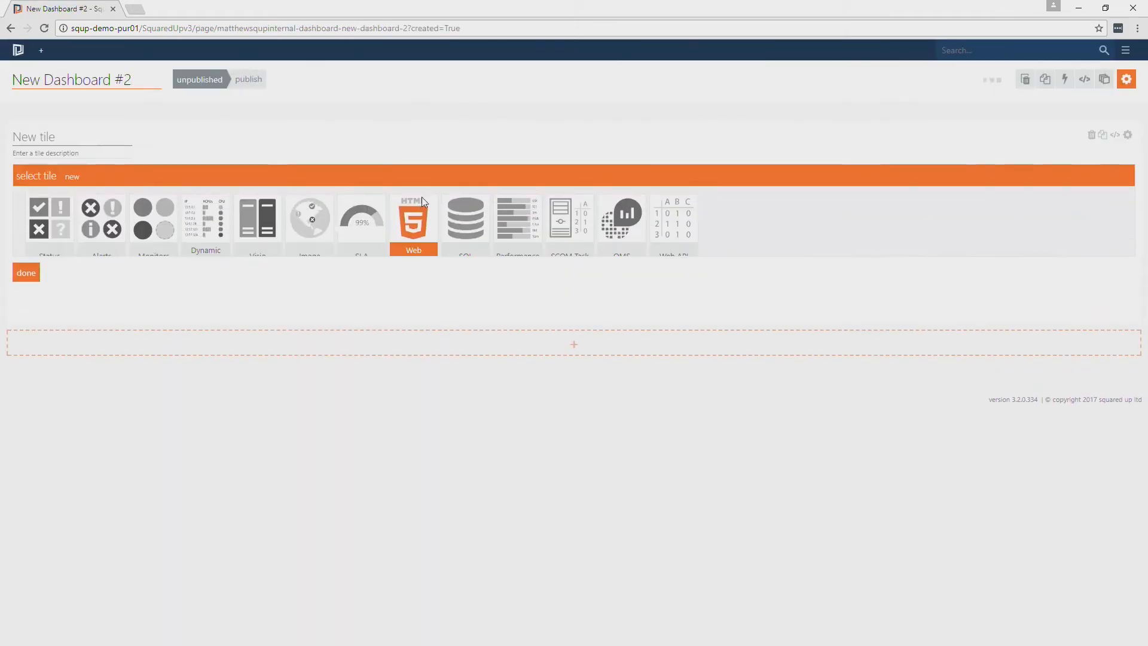
pyautogui.click(685, 264)
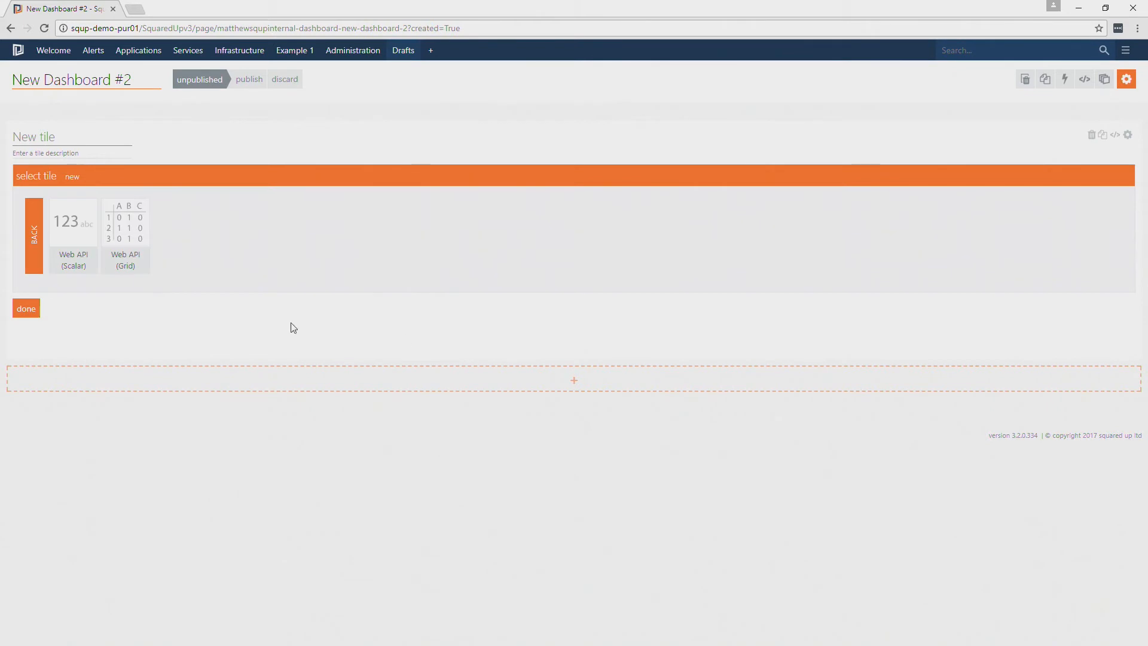
pyautogui.click(125, 263)
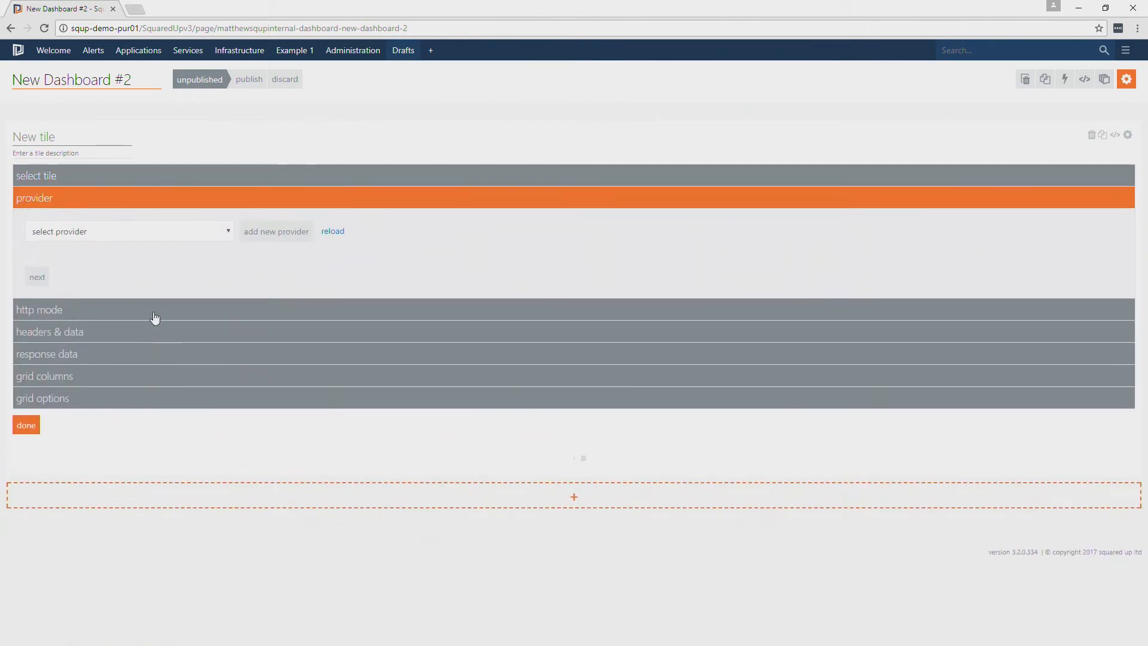
# Select Orchestrator as the tile's provider and proceed to the HTTP mode settings
pyautogui.click(129, 239)
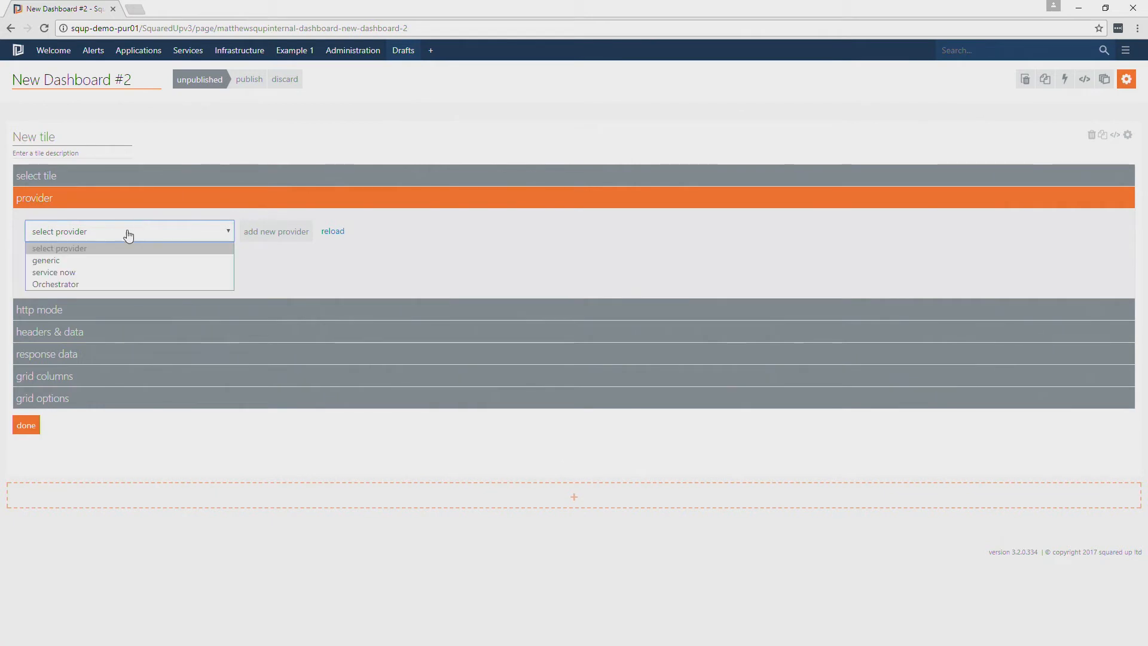
pyautogui.click(74, 281)
pyautogui.click(38, 277)
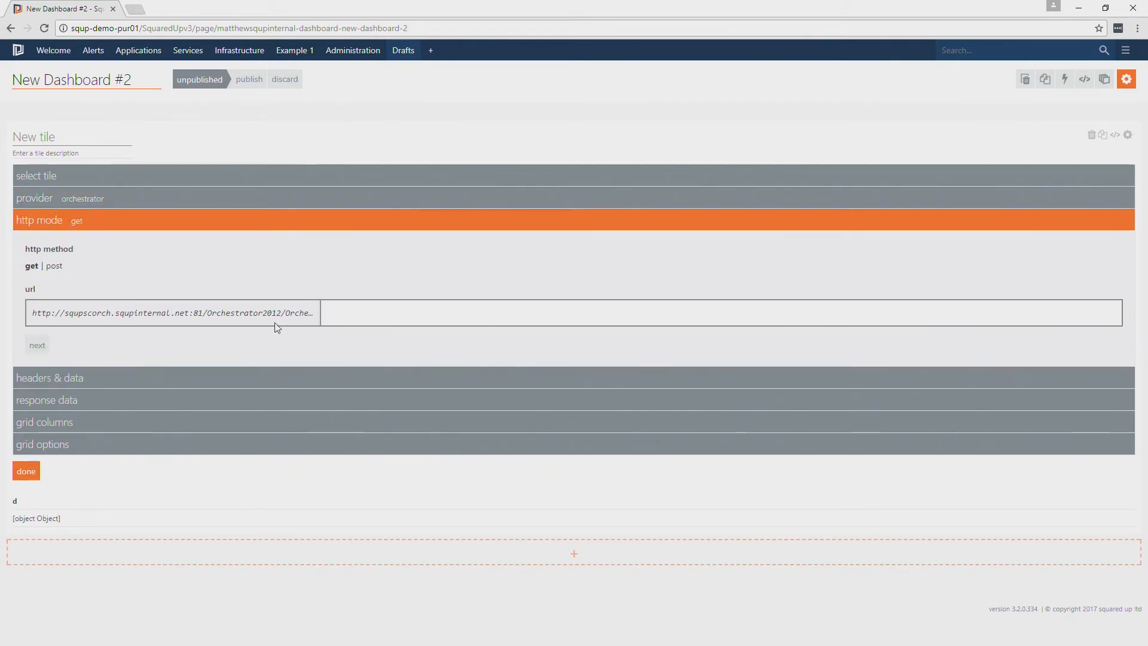
# Append Runbooks to the get request's base URL and proceed past headers and data to the response data settings
pyautogui.click(361, 313)
pyautogui.write('Runbooks')
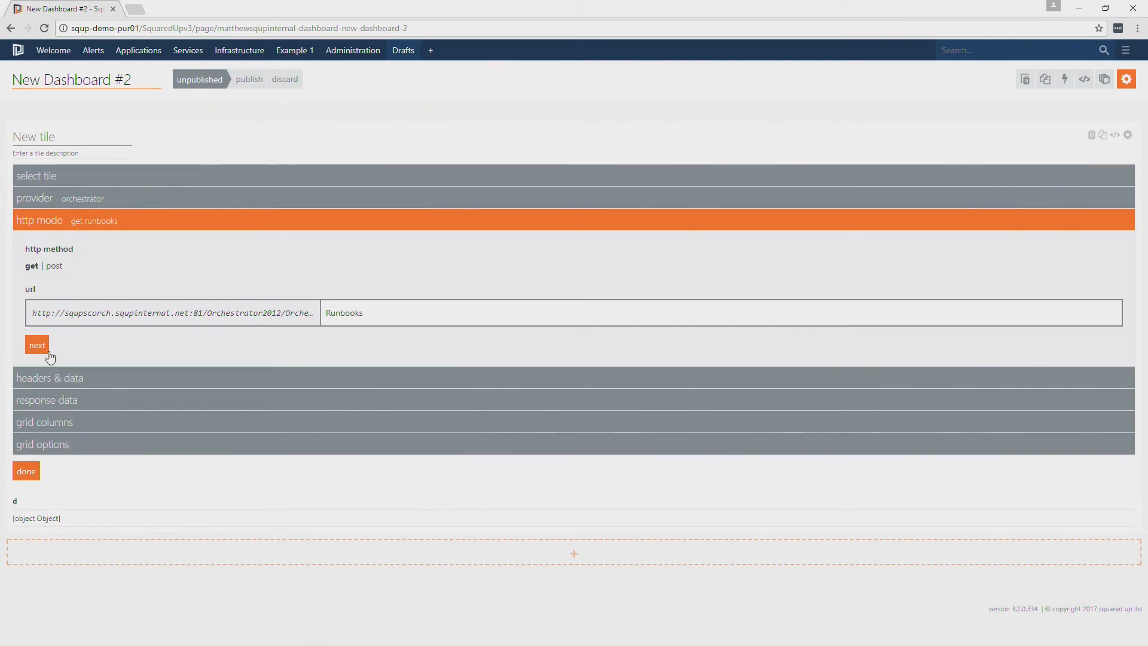
pyautogui.click(38, 346)
pyautogui.click(45, 447)
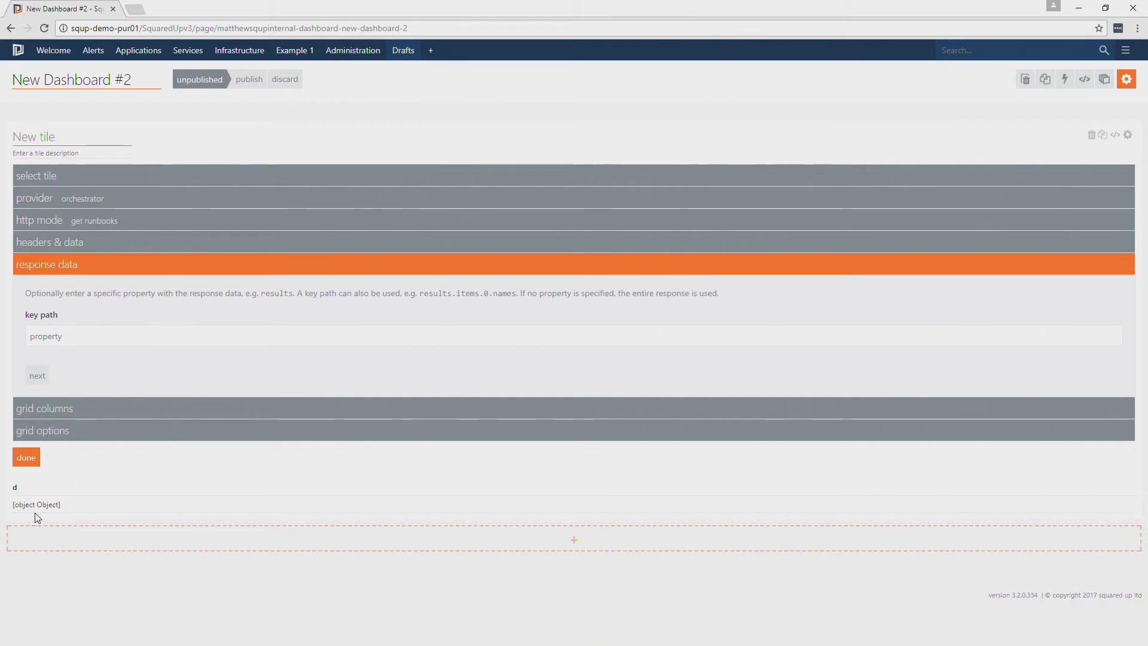
# Set the response data key path to d and apply it to the tile preview
pyautogui.click(93, 333)
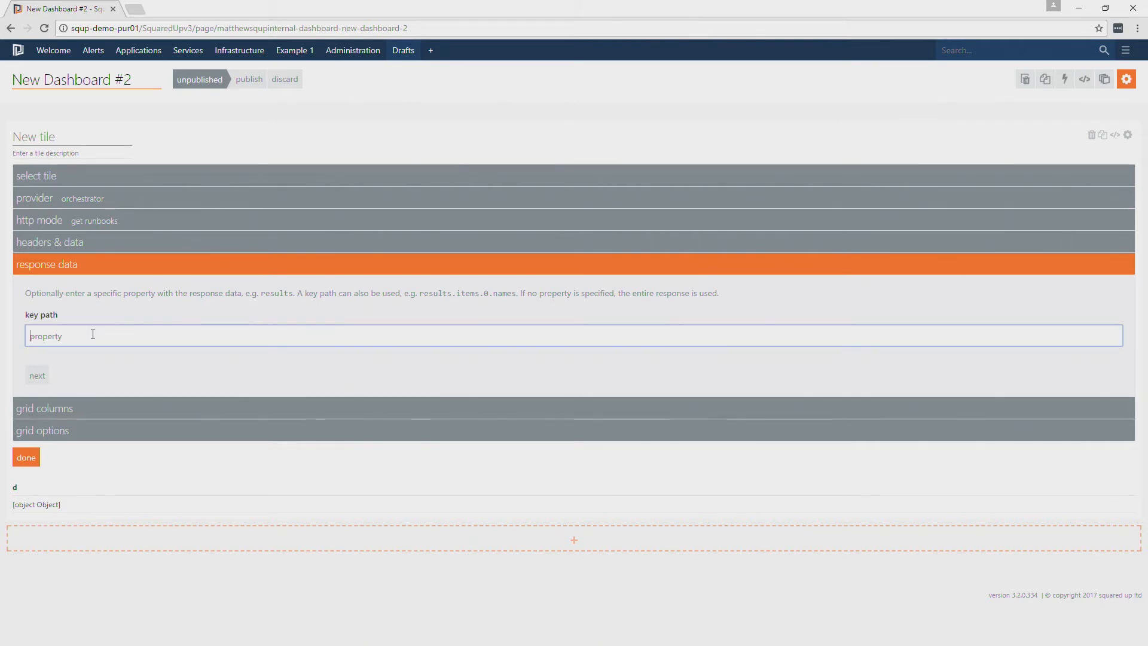
pyautogui.write('d')
pyautogui.click(106, 359)
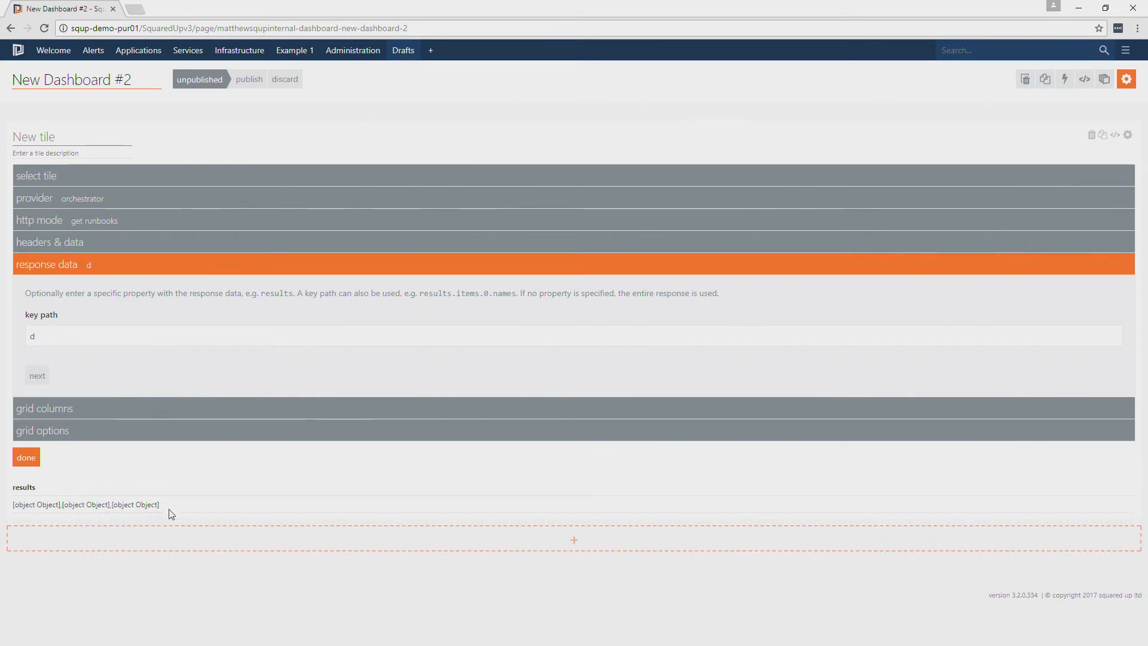
# Extend the key path to d.results and proceed to the grid columns settings
pyautogui.click(89, 334)
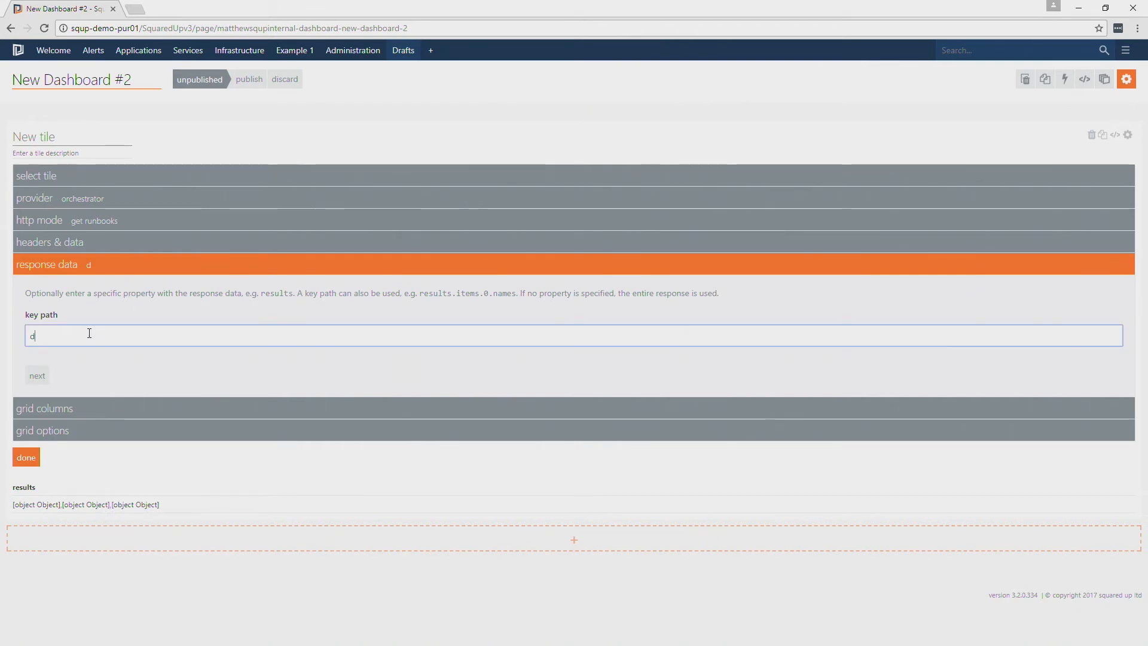
pyautogui.write('.results')
pyautogui.click(105, 358)
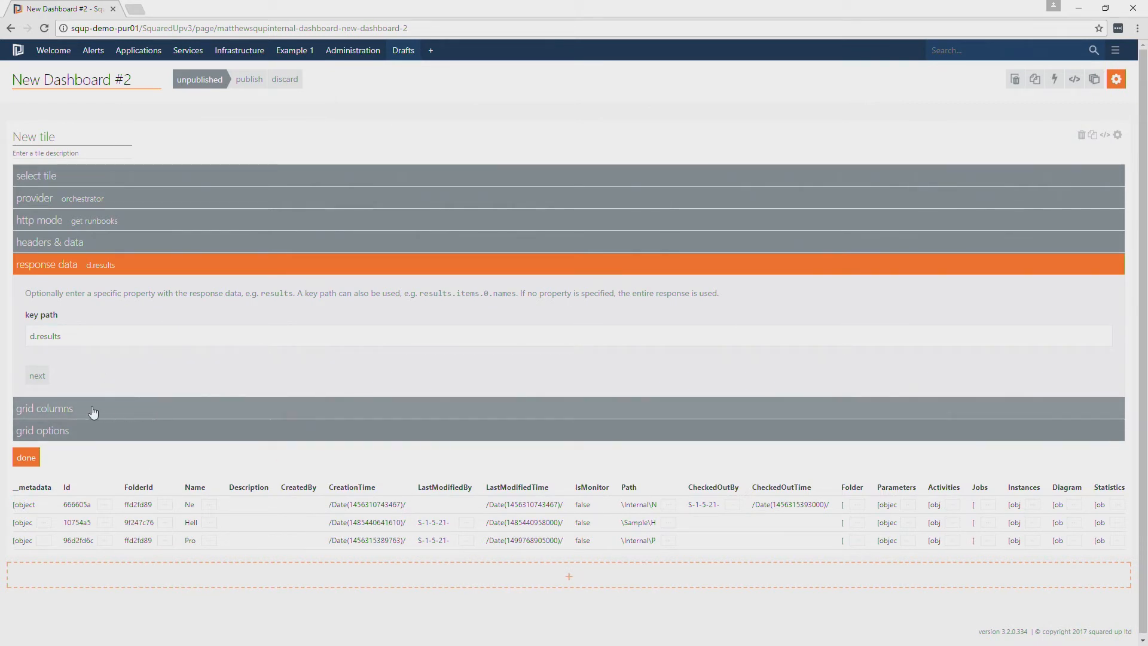
pyautogui.click(37, 375)
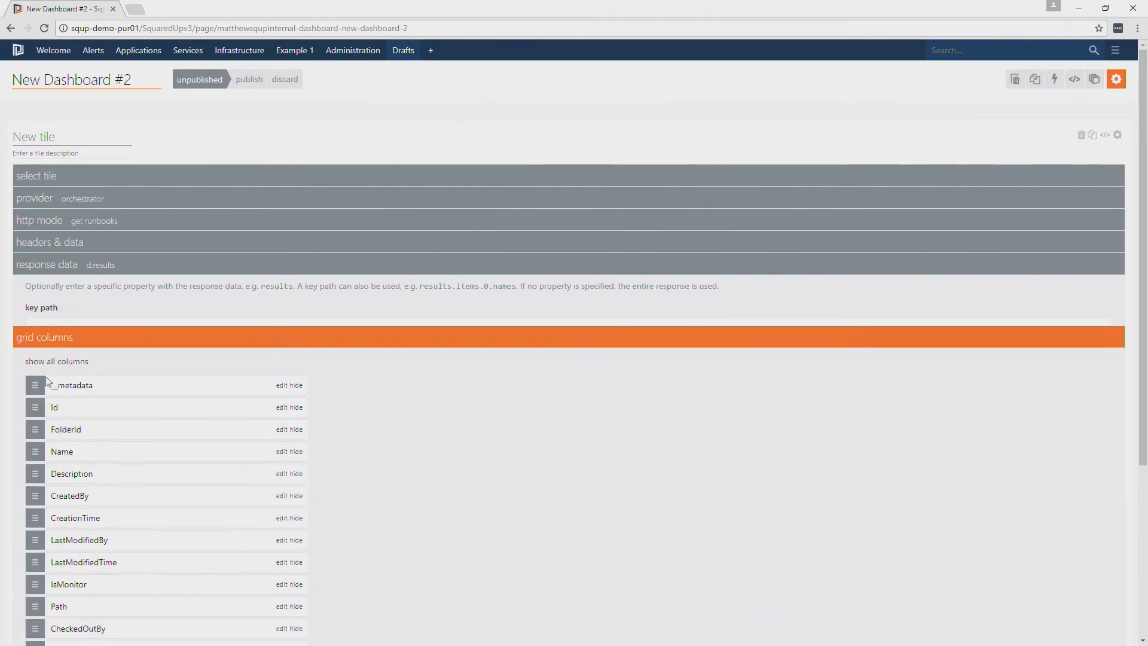
# Hide the __metadata, Id and FolderId columns from the grid
pyautogui.scroll(-1, 378, 381)
pyautogui.scroll(-3, 379, 382)
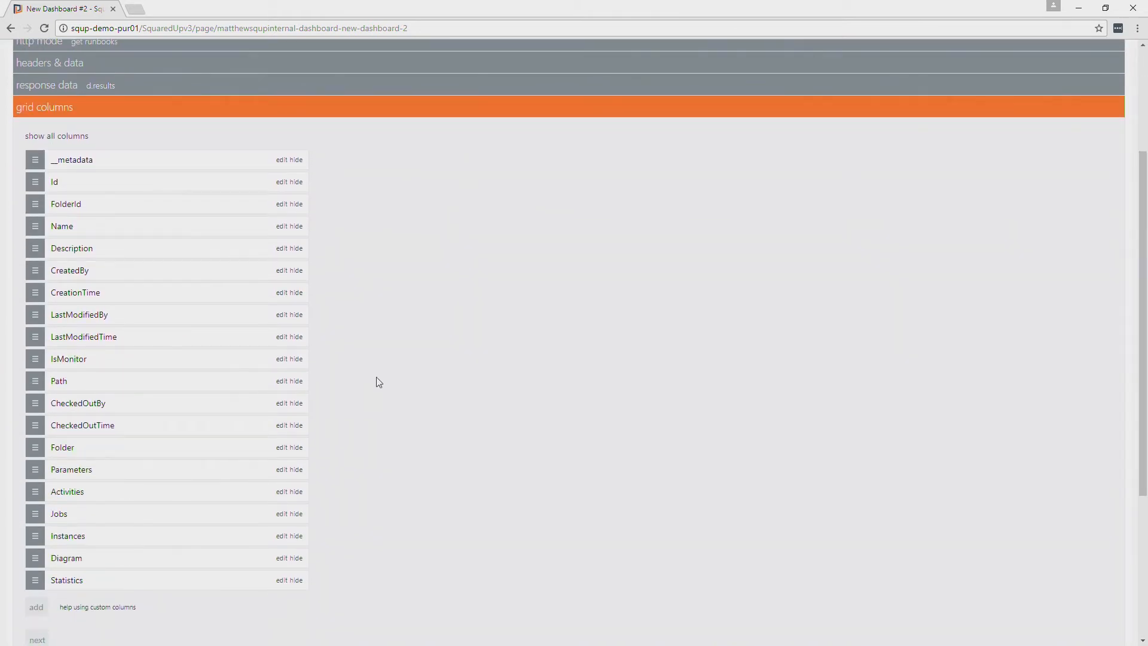
pyautogui.scroll(-3, 377, 346)
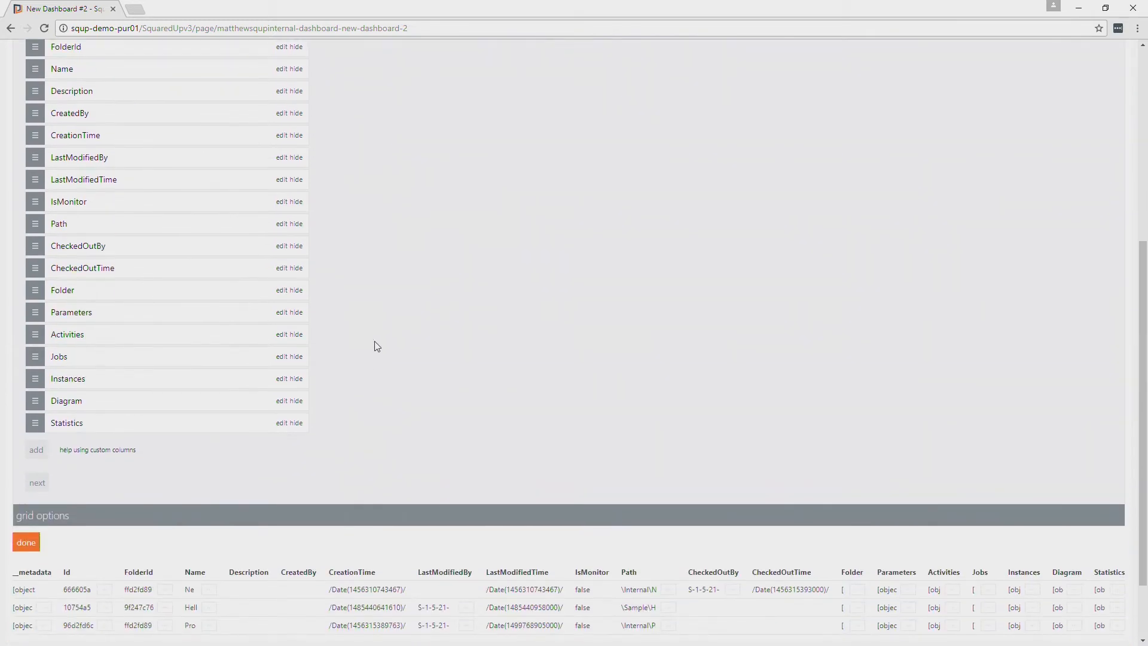
pyautogui.scroll(2, 377, 346)
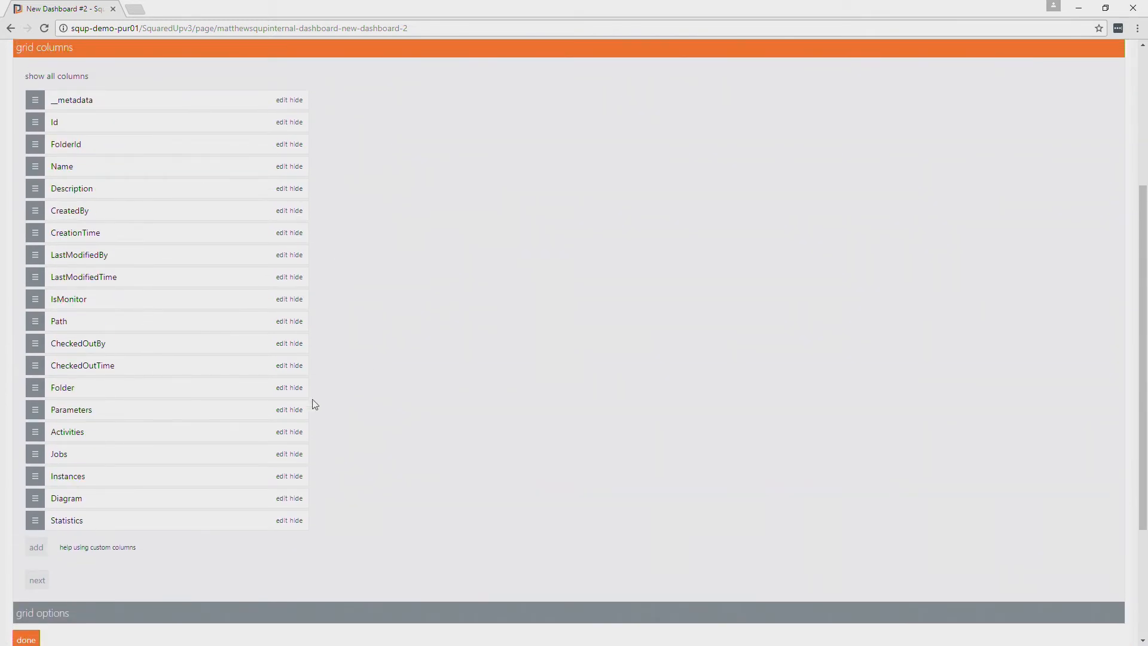
pyautogui.click(297, 100)
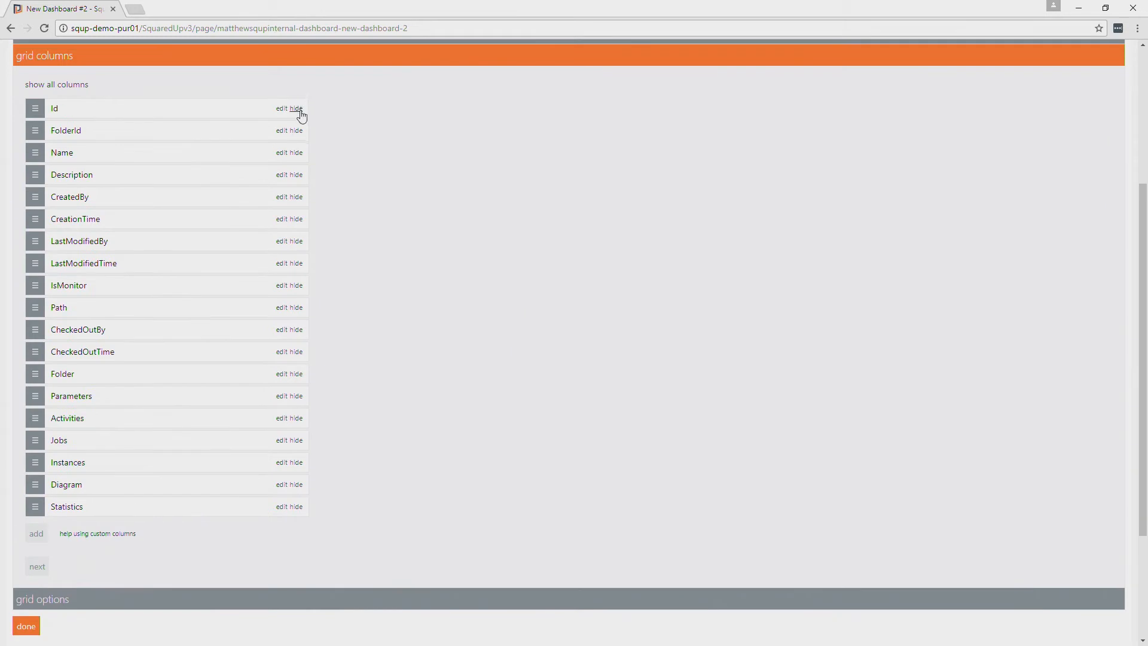
pyautogui.click(296, 111)
pyautogui.click(297, 112)
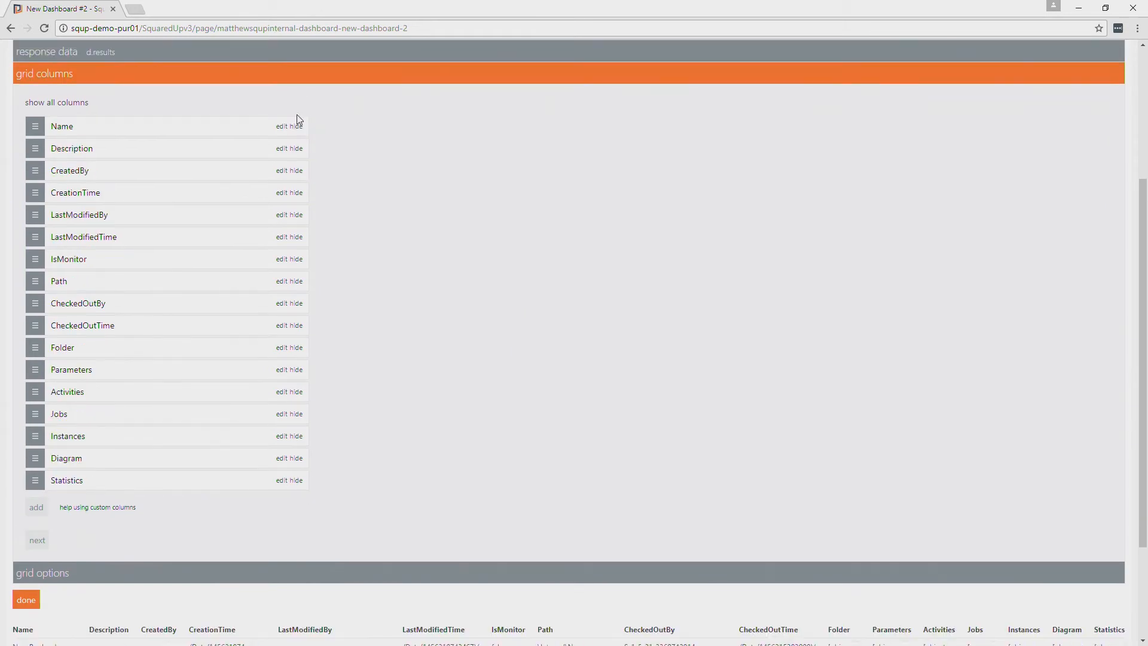
# Move the Folder column ahead of Name in the grid and finish configuring the tile
pyautogui.moveTo(36, 342); pyautogui.dragTo(36, 126)
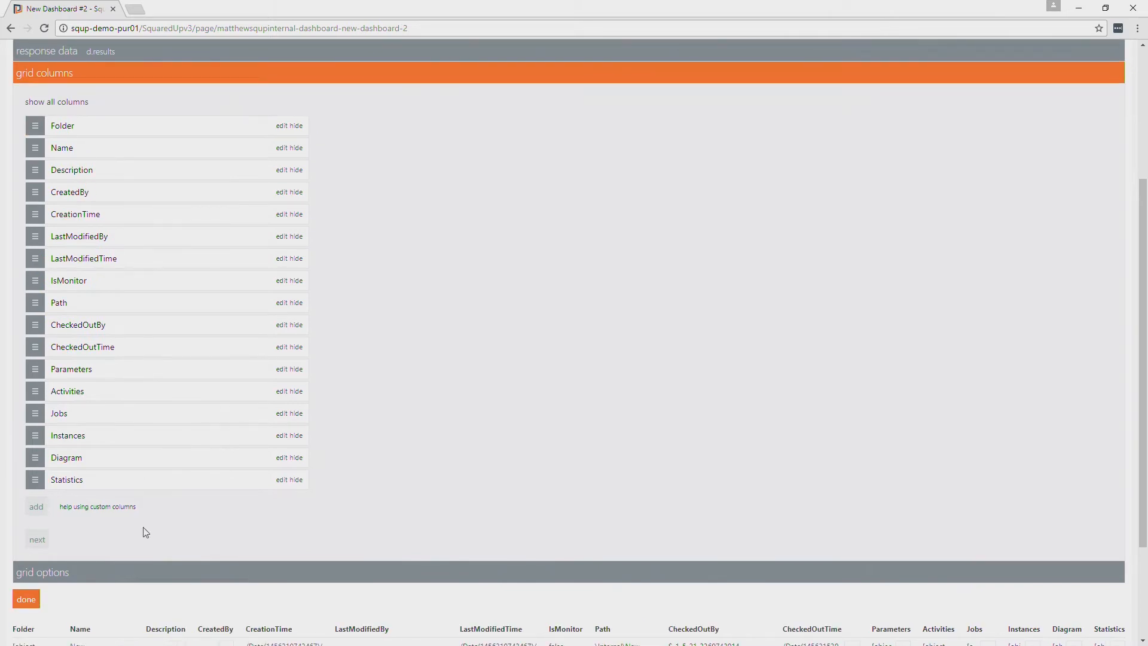
pyautogui.scroll(-3, 229, 589)
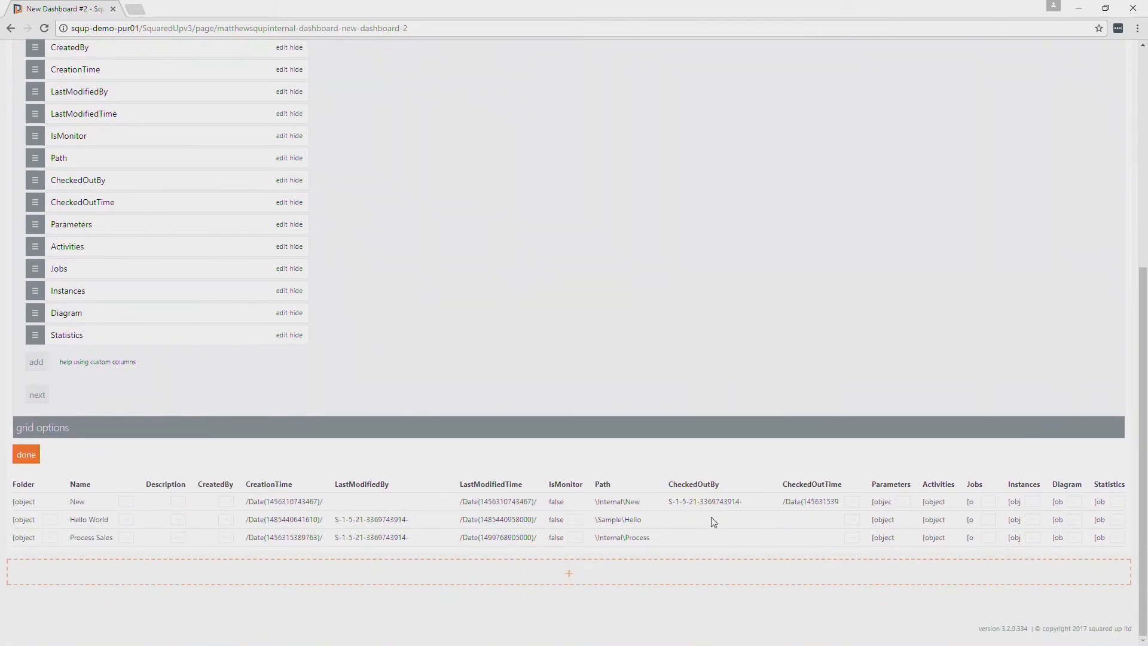
pyautogui.scroll(5, 710, 517)
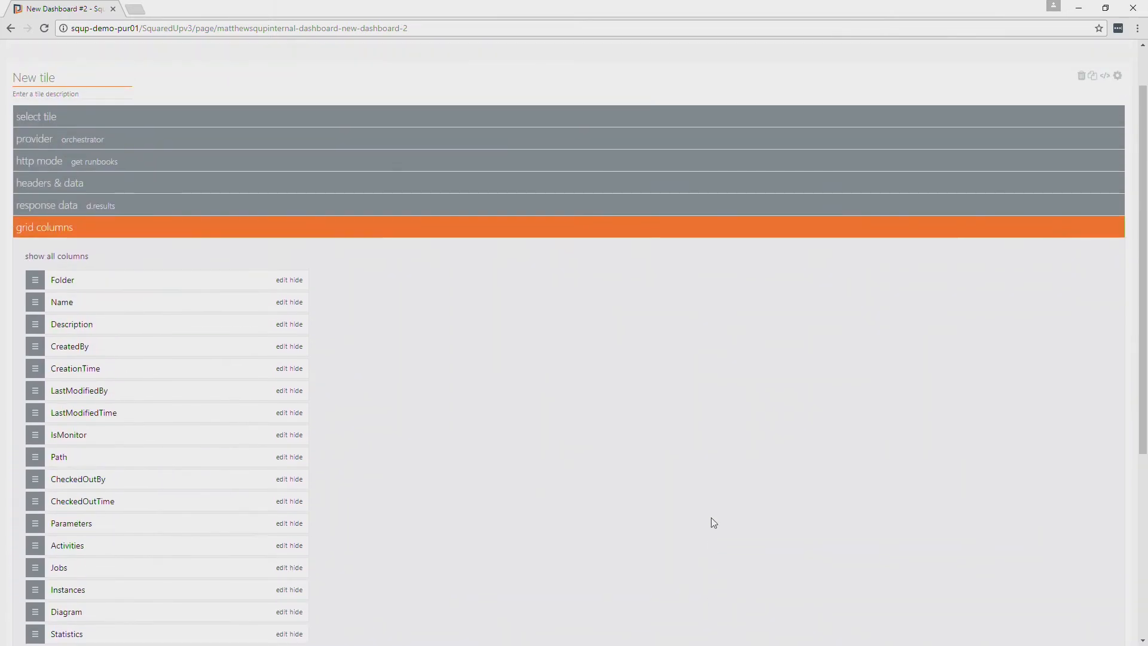
pyautogui.scroll(-3, 704, 510)
pyautogui.click(36, 514)
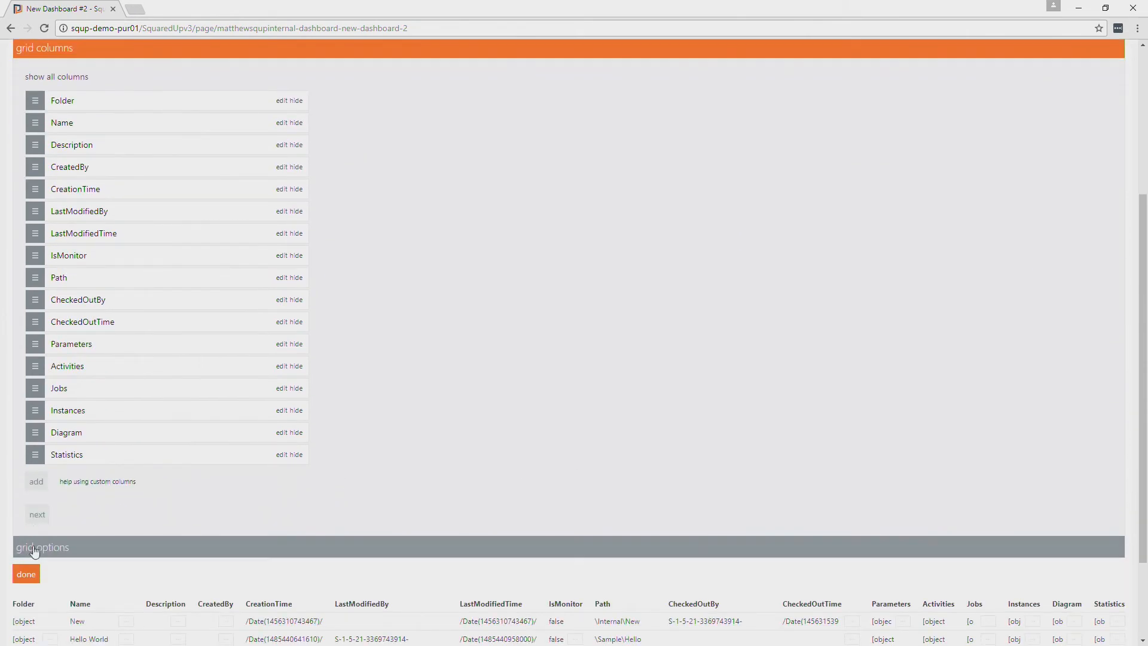
pyautogui.click(26, 574)
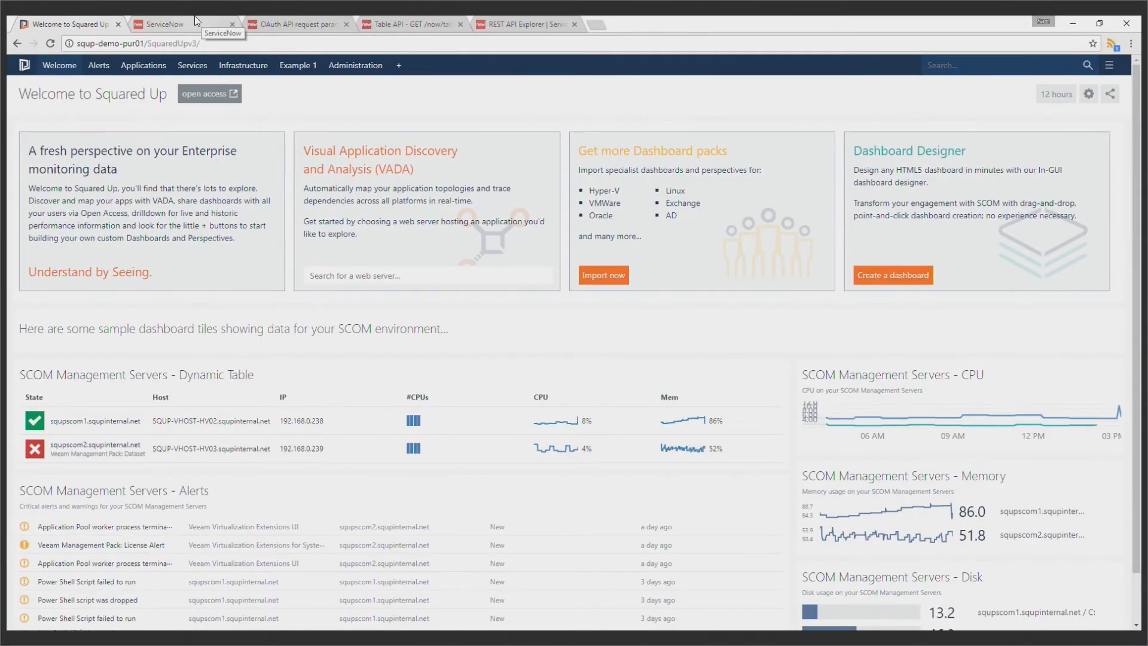
# Switch to the ServiceNow instance, filter the navigator by "user" and open the Organization Users list
pyautogui.click(196, 22)
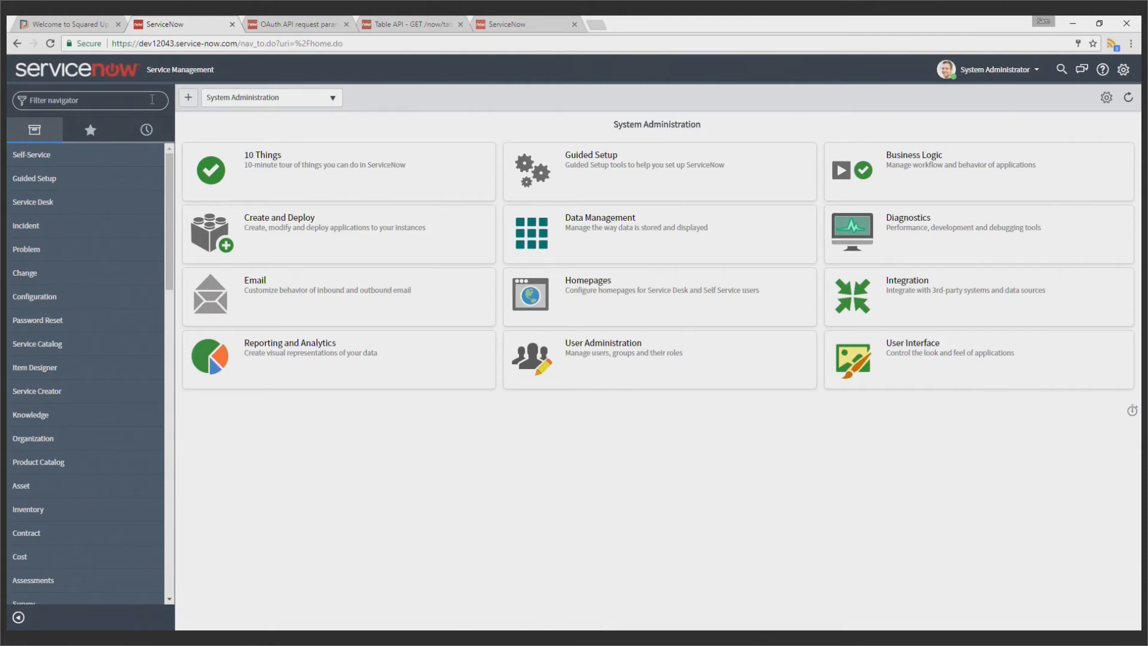
pyautogui.write('user')
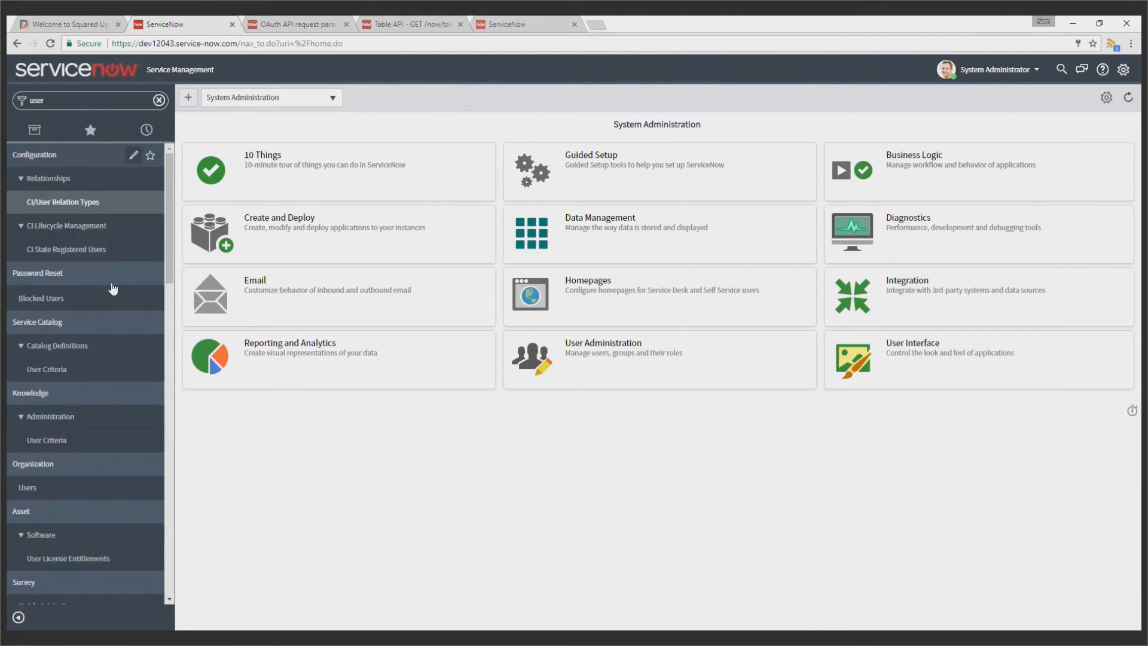
pyautogui.scroll(-2, 86, 424)
pyautogui.click(48, 369)
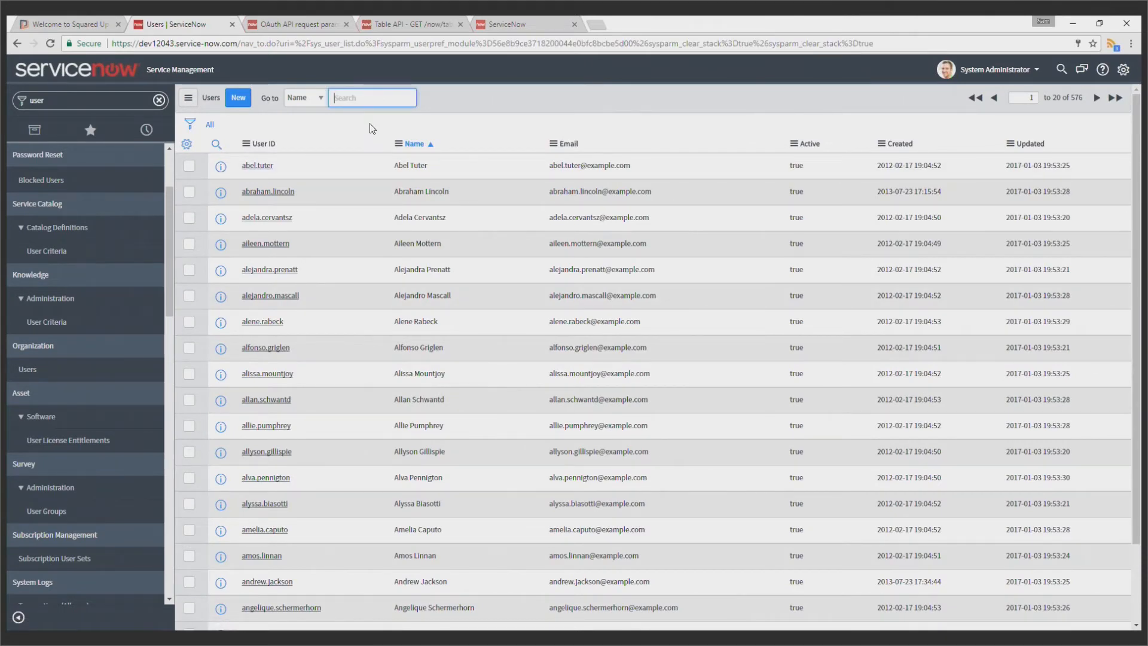
# Find "system administrator" by name in the Users list and open the admin user record
pyautogui.write('system administrator')
pyautogui.press('Return')
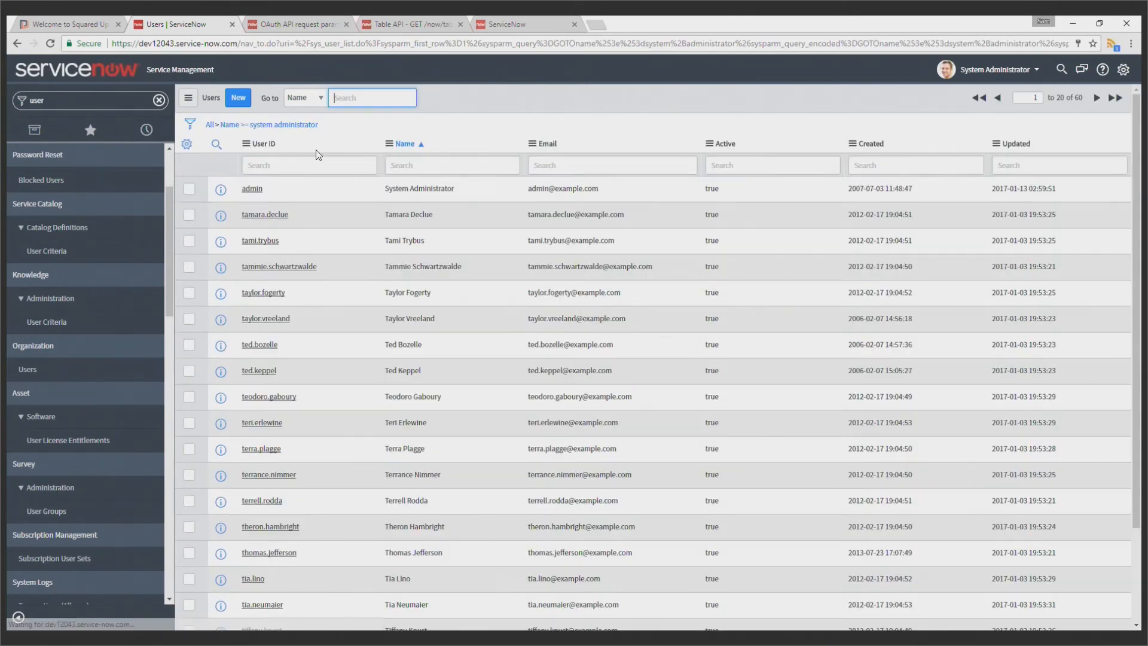
pyautogui.click(254, 188)
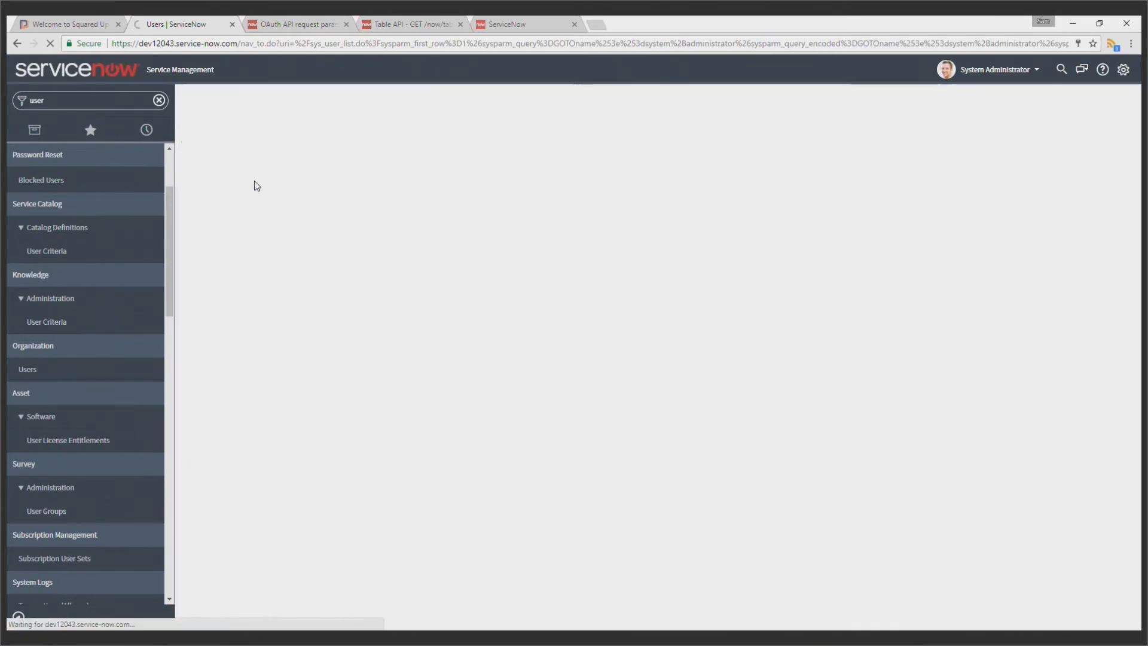
# Review the admin user's roles, including web_service_admin, and look through the role editor's collection without saving changes
pyautogui.scroll(-3, 632, 266)
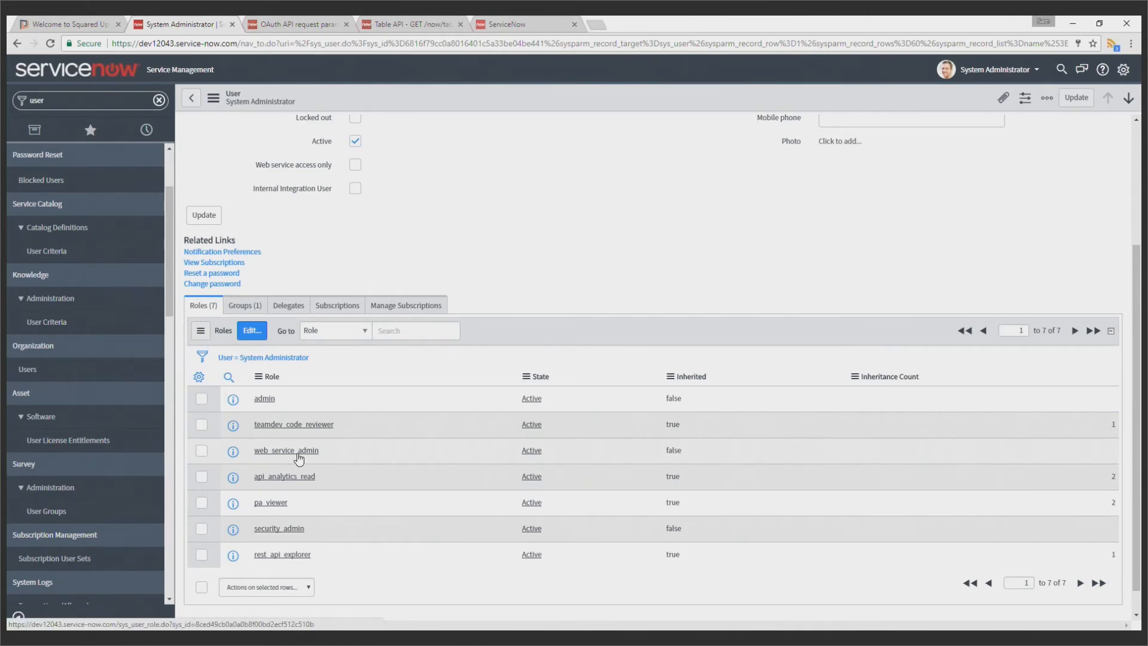
pyautogui.click(252, 330)
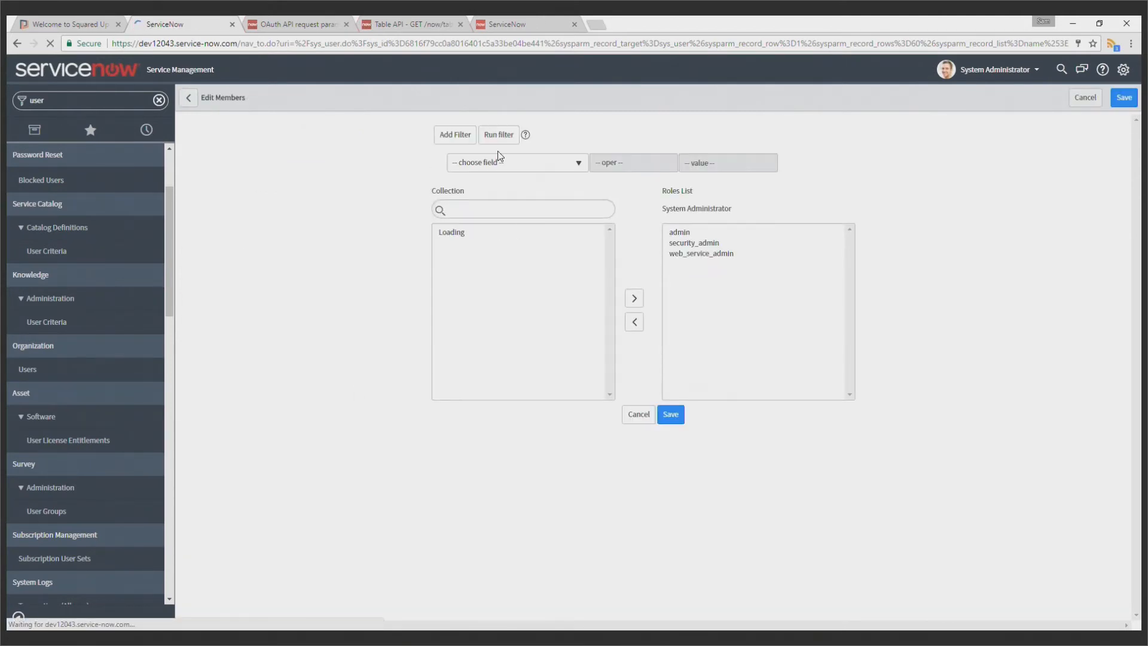
pyautogui.scroll(-15, 523, 286)
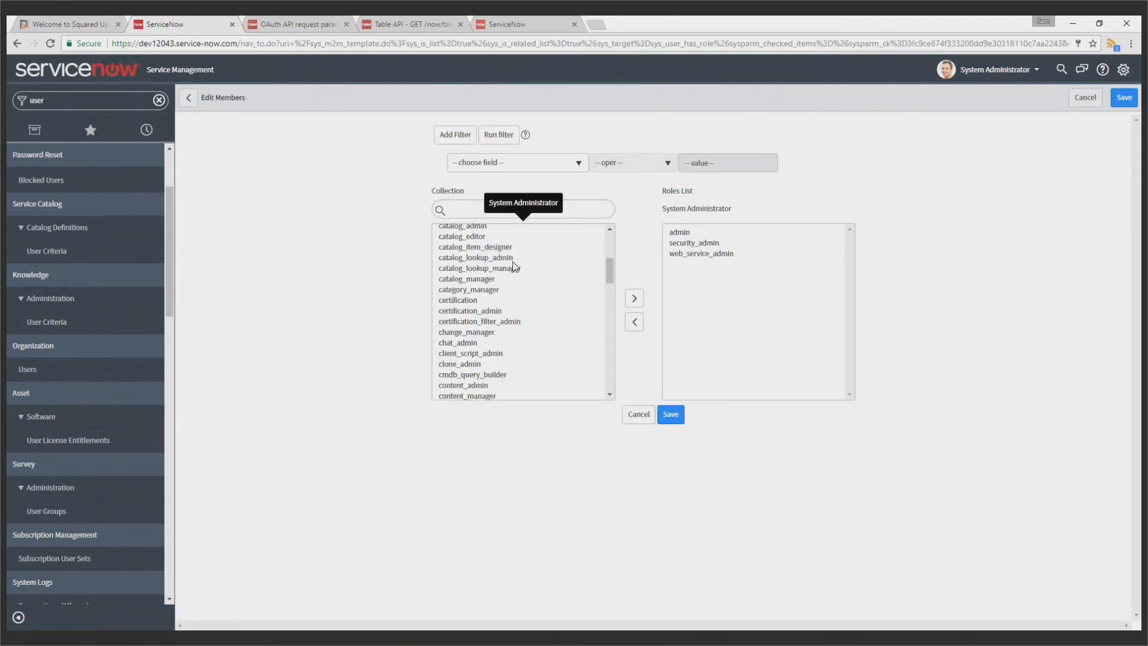
pyautogui.scroll(-4, 527, 314)
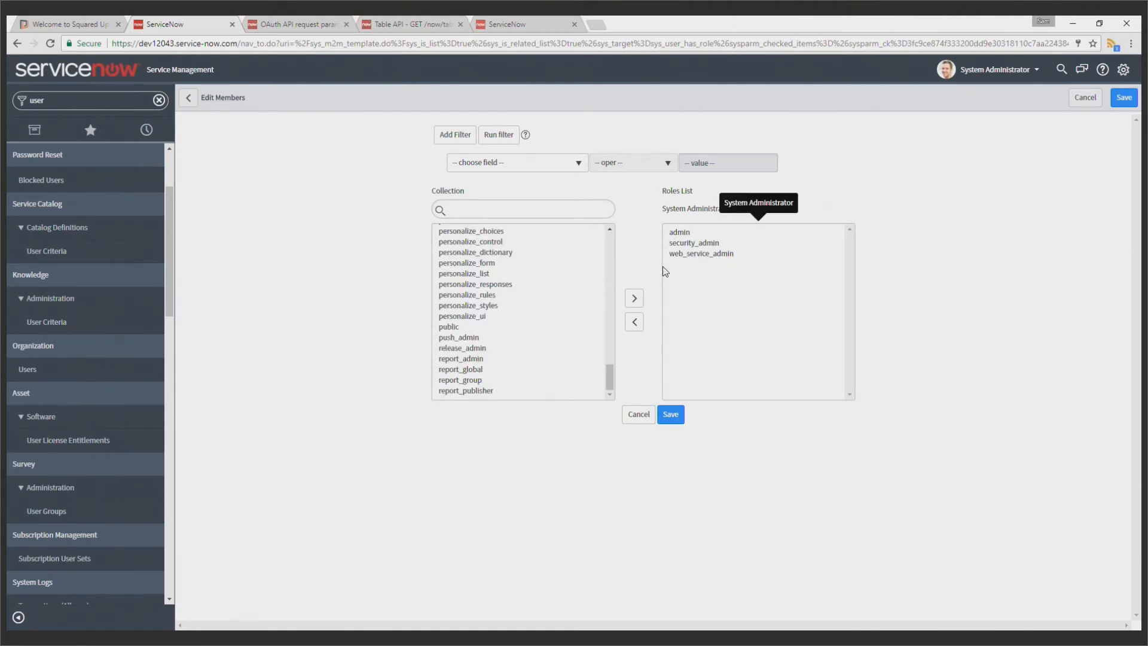
pyautogui.click(637, 414)
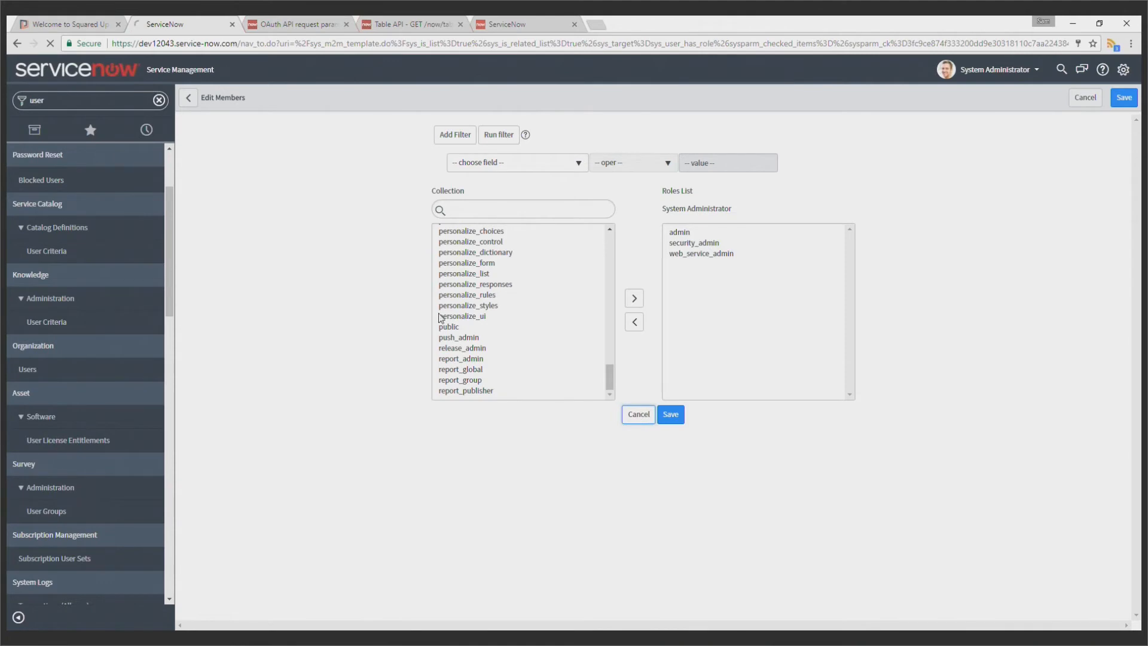
# Filter the navigator by "table" and open the Tables list under System Definition
pyautogui.click(158, 100)
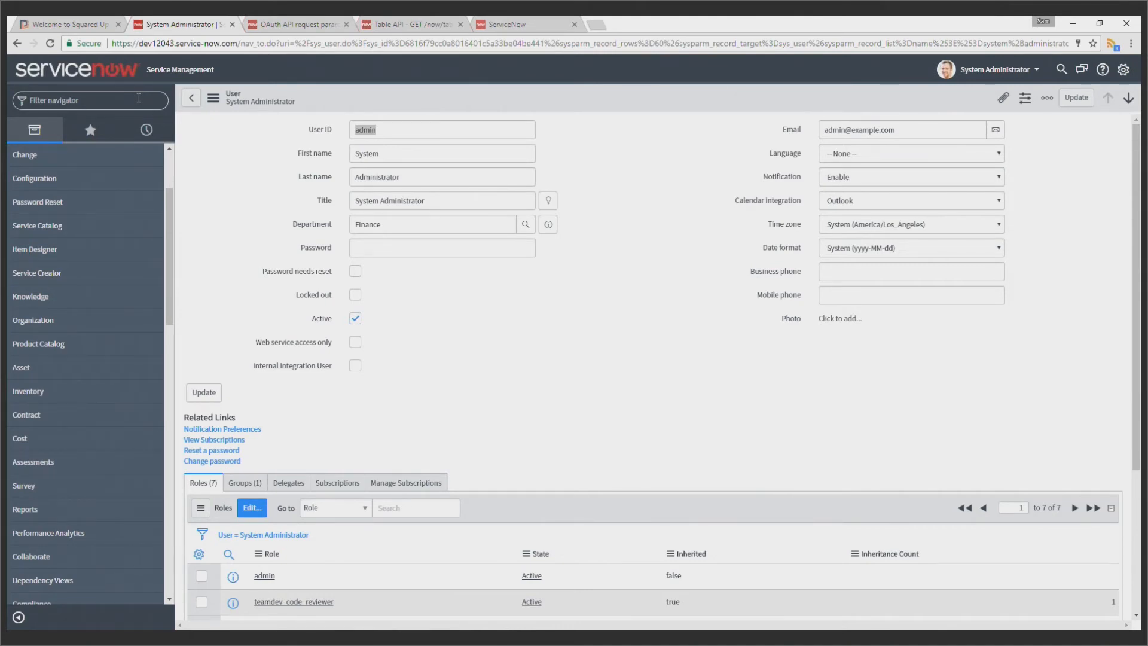
pyautogui.write('table')
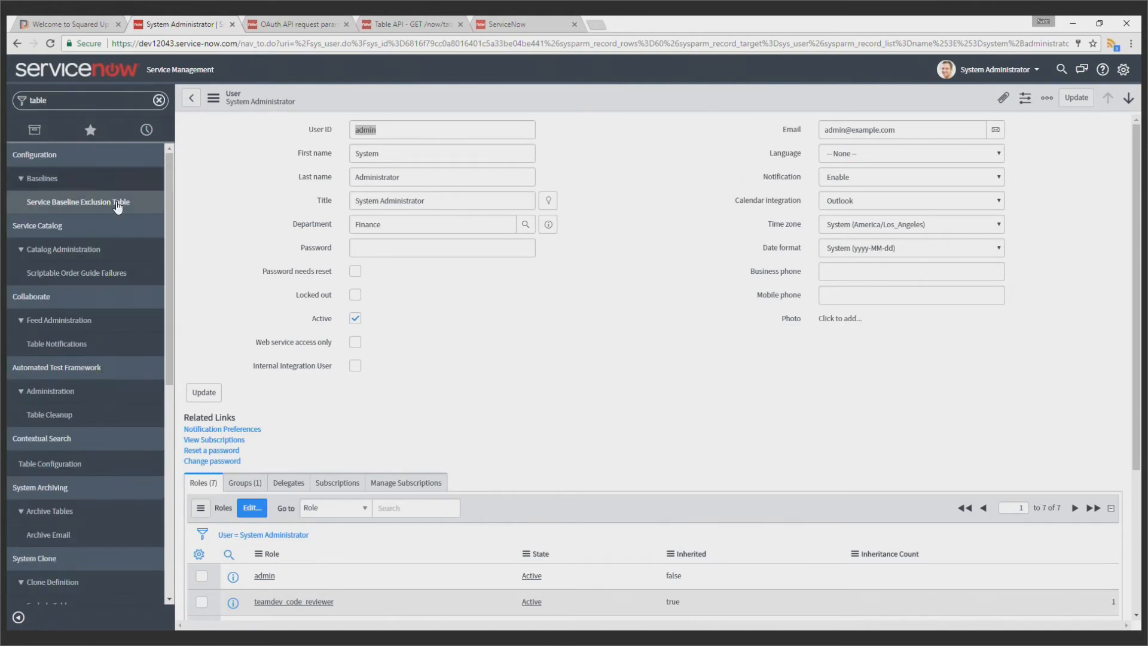
pyautogui.scroll(-3, 86, 356)
pyautogui.scroll(-2, 80, 445)
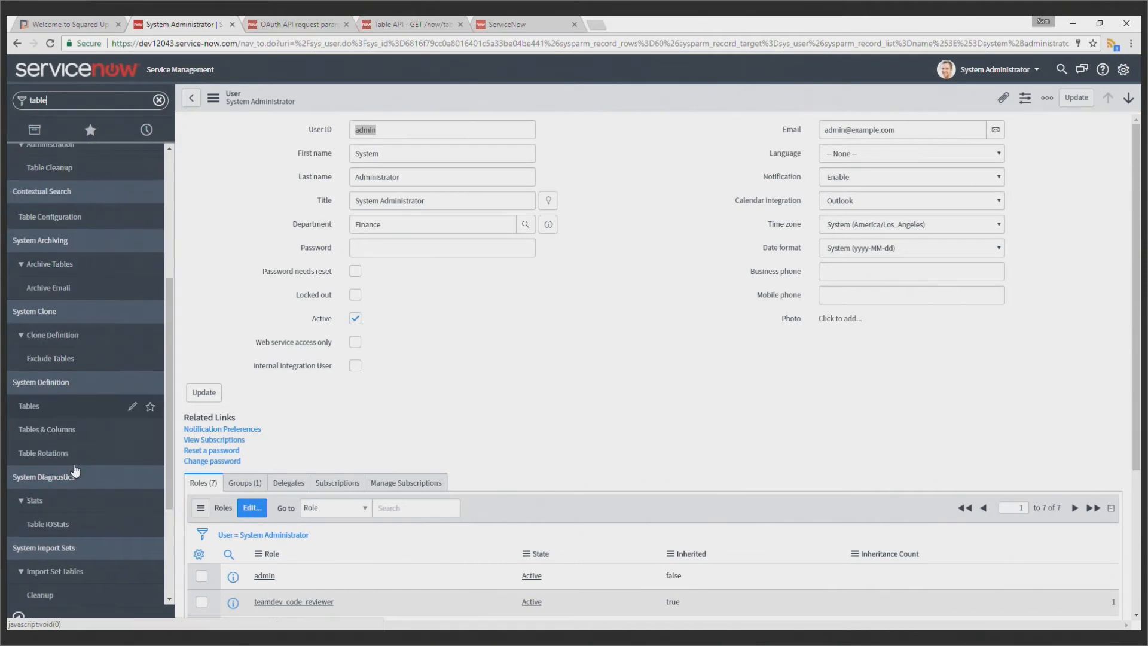
pyautogui.click(60, 359)
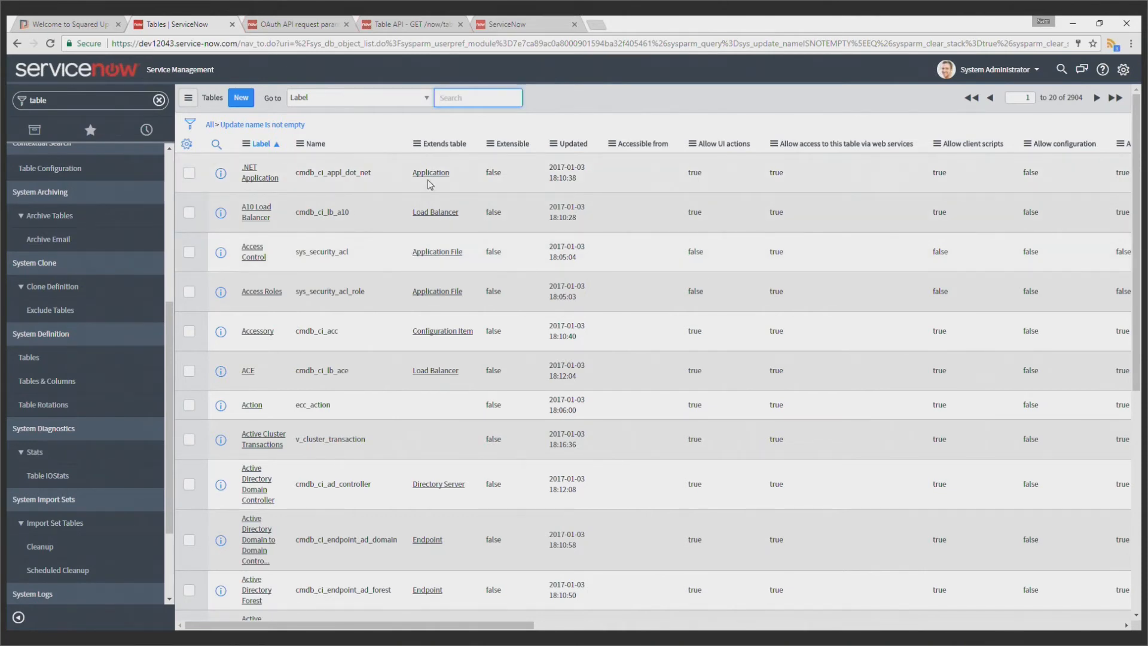
# Find "change request" by label in the Tables list and open its record to check the web services access setting
pyautogui.write('change request')
pyautogui.press('Return')
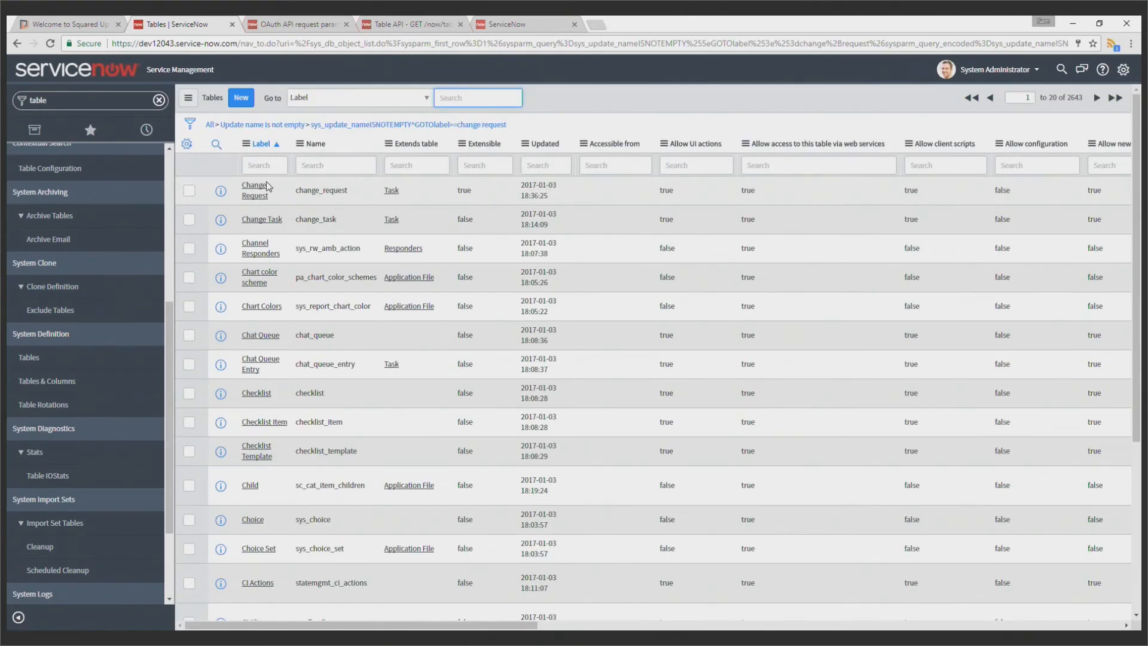
pyautogui.click(263, 186)
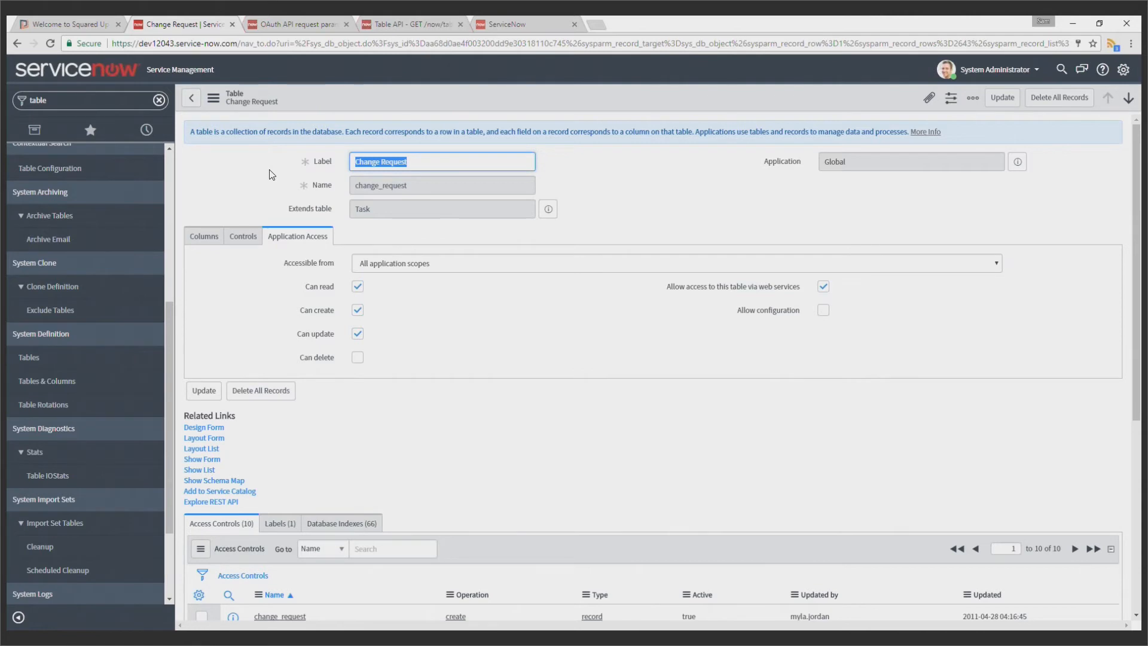
# Switch back to Squared Up, open the Web API provider settings and delete the existing service now provider
pyautogui.click(60, 24)
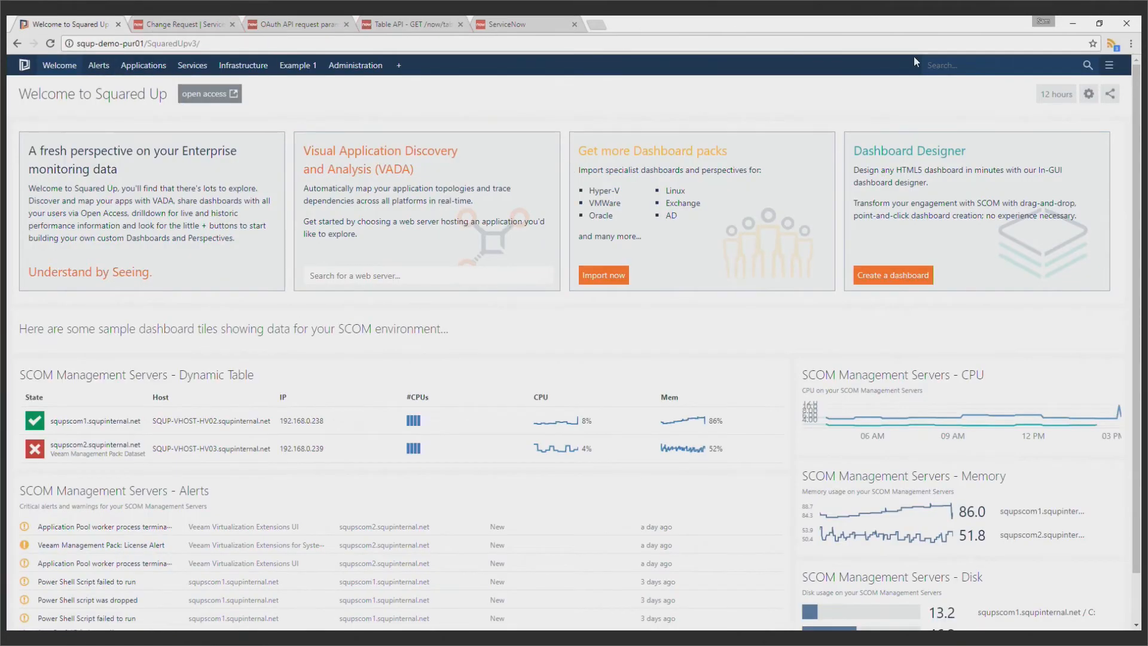
pyautogui.click(953, 65)
pyautogui.write('web01')
pyautogui.click(891, 99)
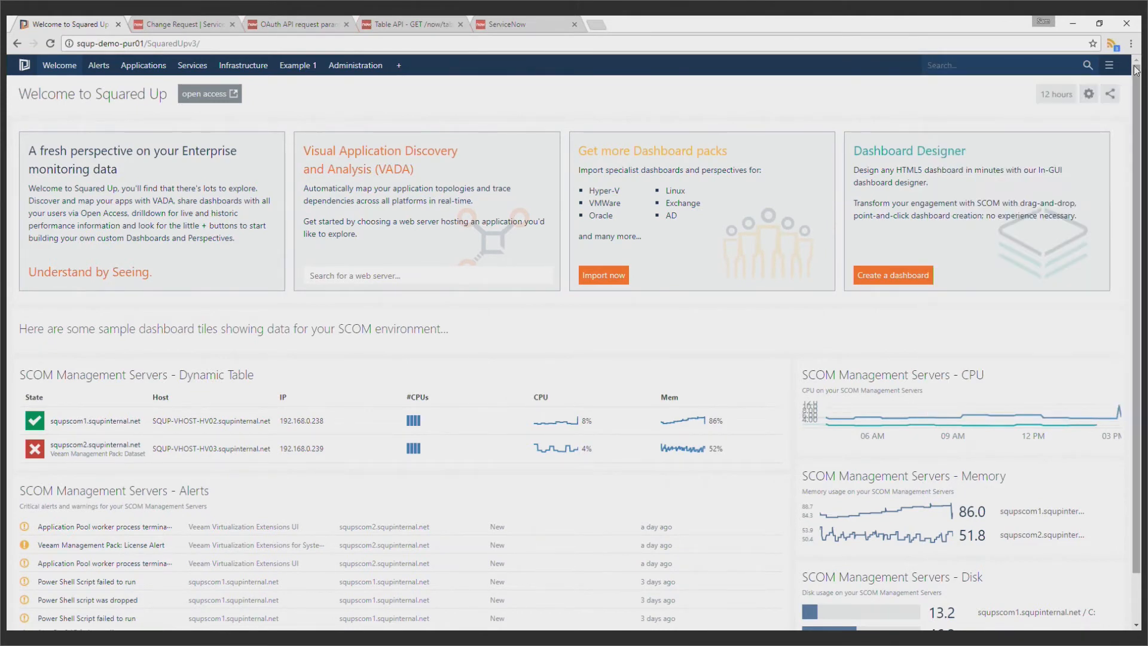
pyautogui.moveTo(1109, 67)
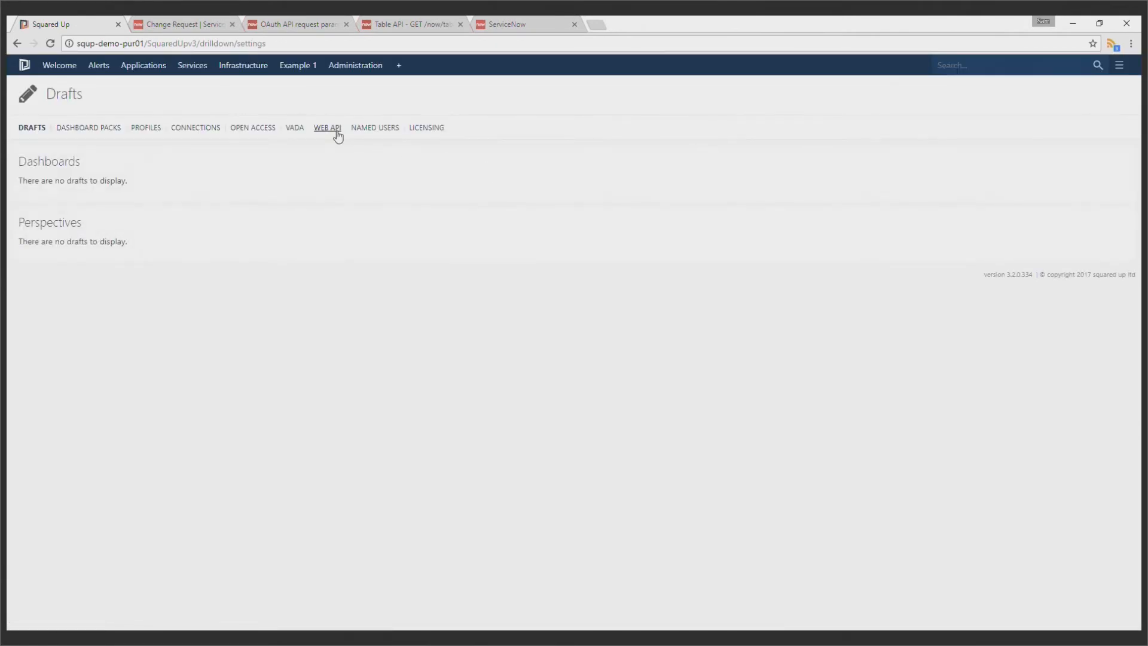
pyautogui.click(326, 128)
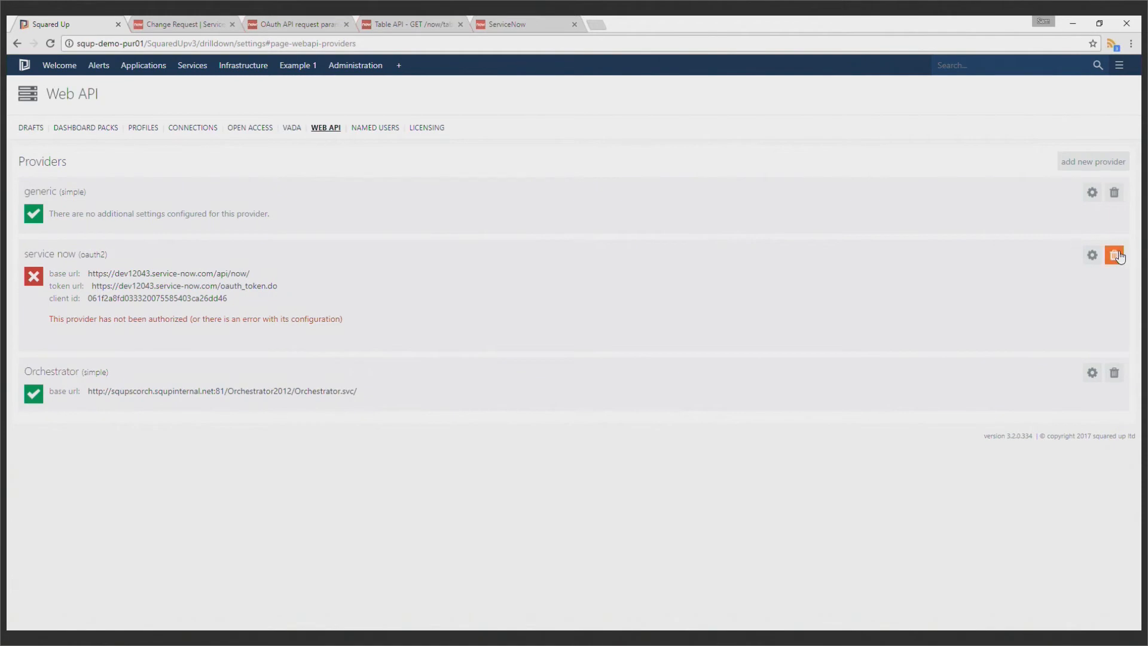
pyautogui.click(1115, 254)
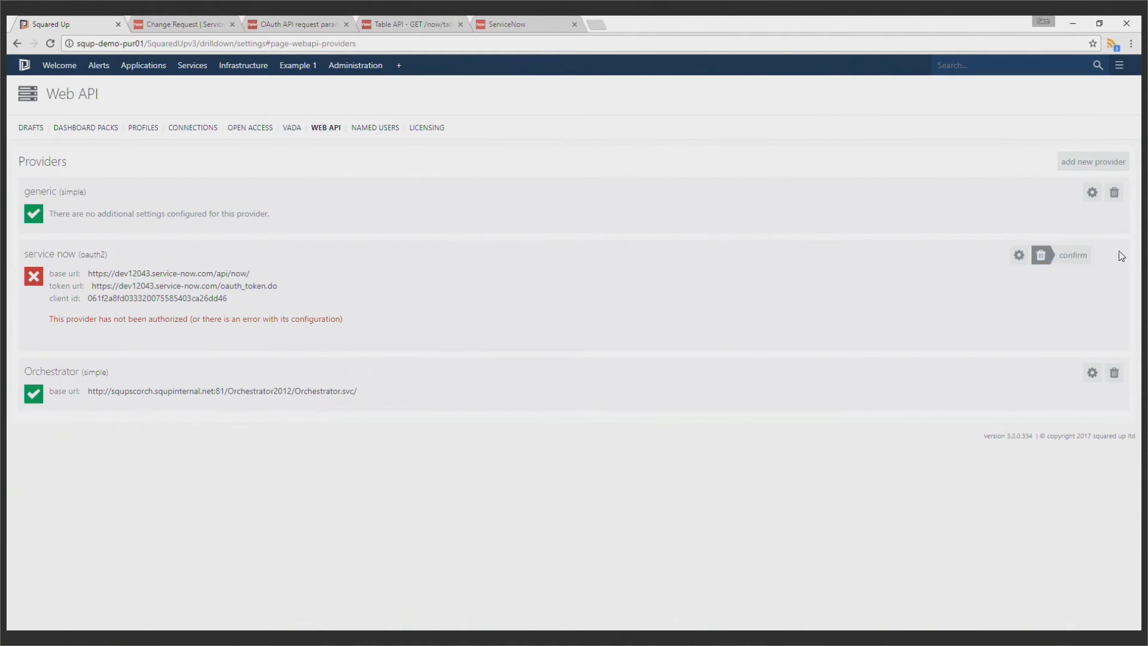
pyautogui.click(1068, 257)
# Start a new OAuth provider with the service name "service now" and the password grant type
pyautogui.click(1067, 167)
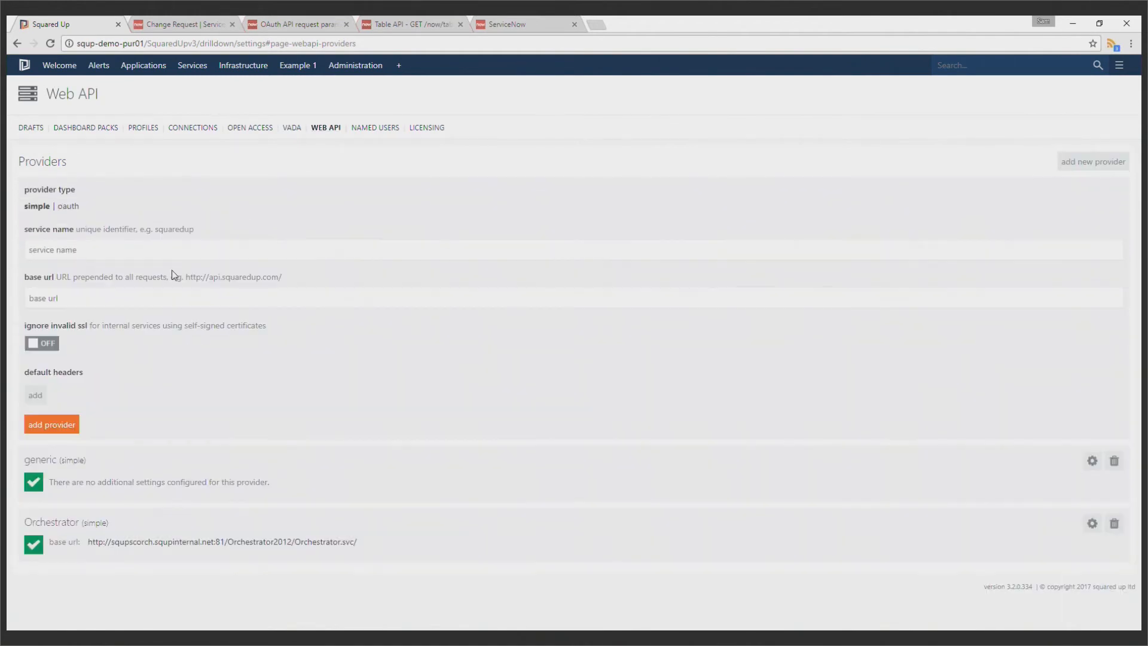
pyautogui.click(69, 206)
pyautogui.click(84, 245)
pyautogui.write('service now')
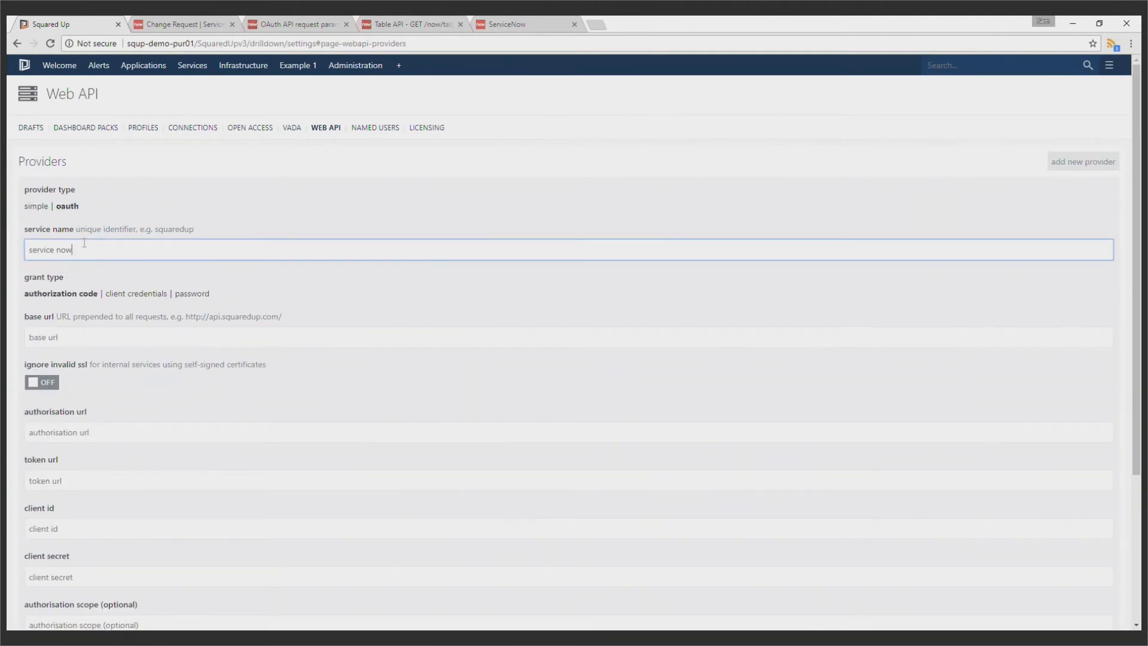
pyautogui.scroll(-1, 179, 251)
pyautogui.click(295, 216)
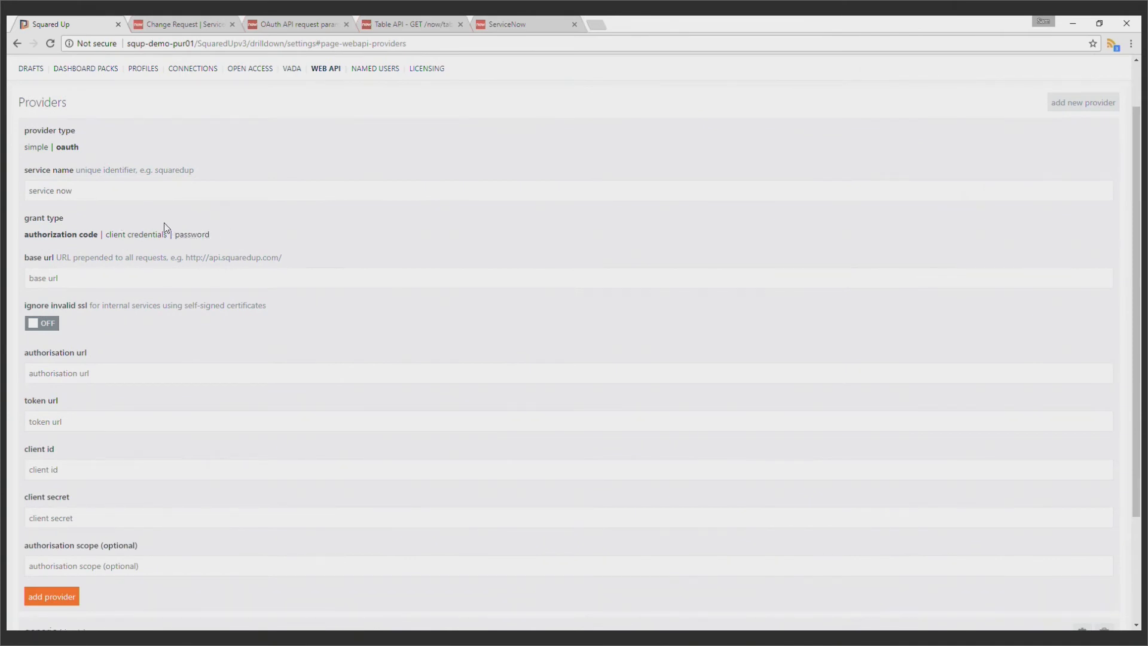
pyautogui.click(198, 235)
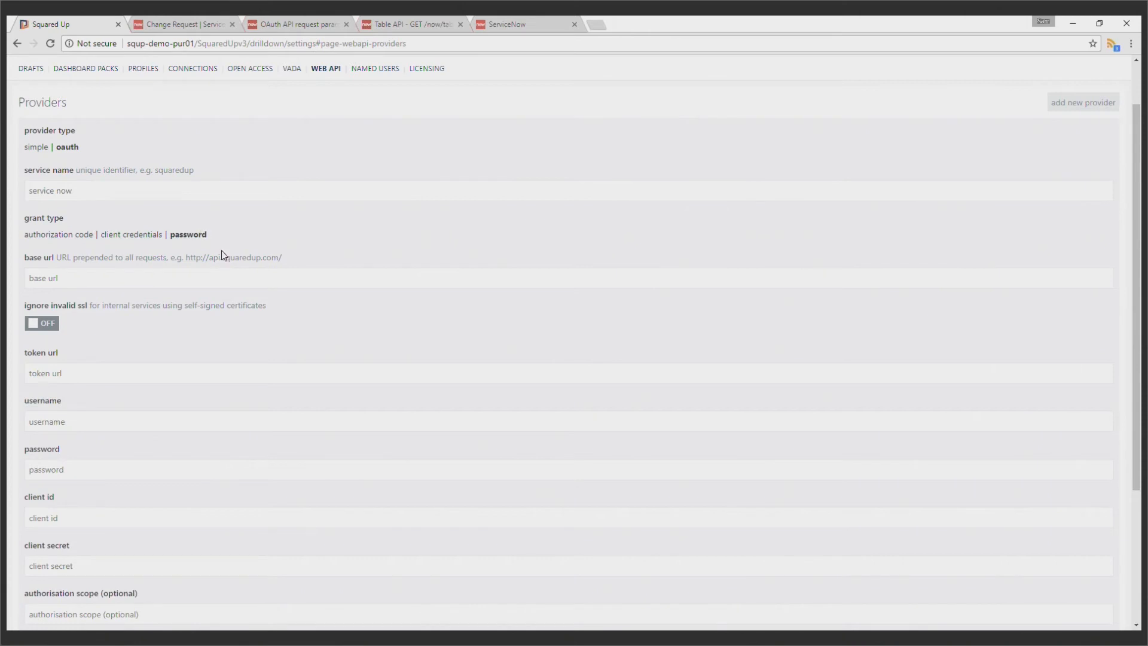
# Check the ServiceNow OAuth API request parameters documentation for the supported grant_type values, password and refresh_token
pyautogui.click(279, 29)
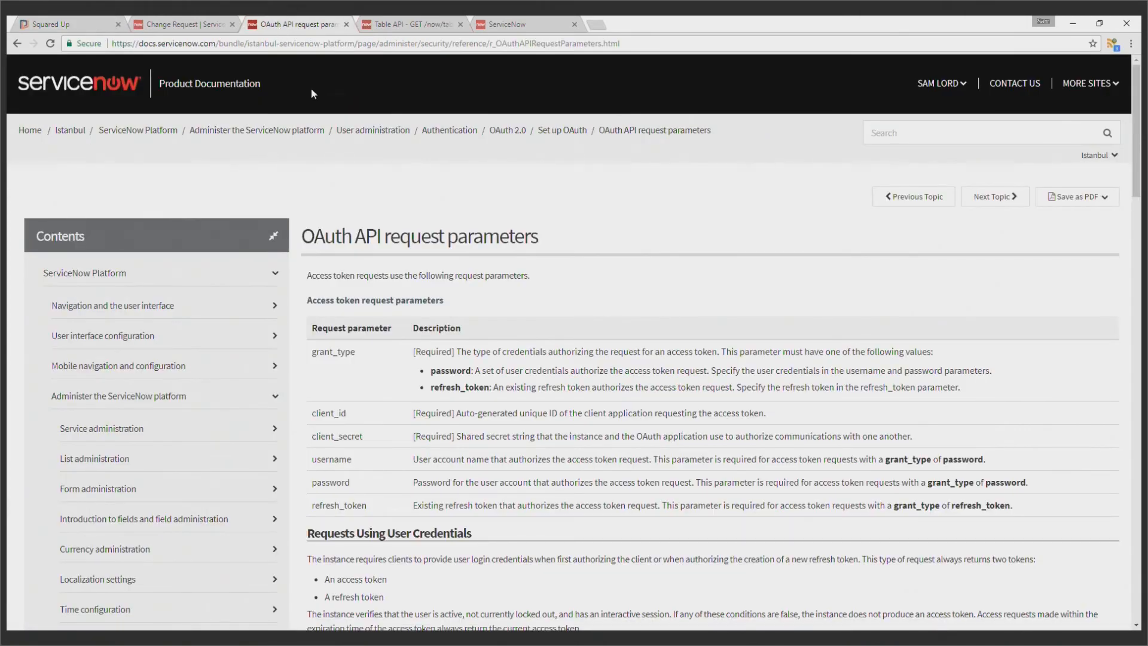
pyautogui.scroll(-1, 239, 90)
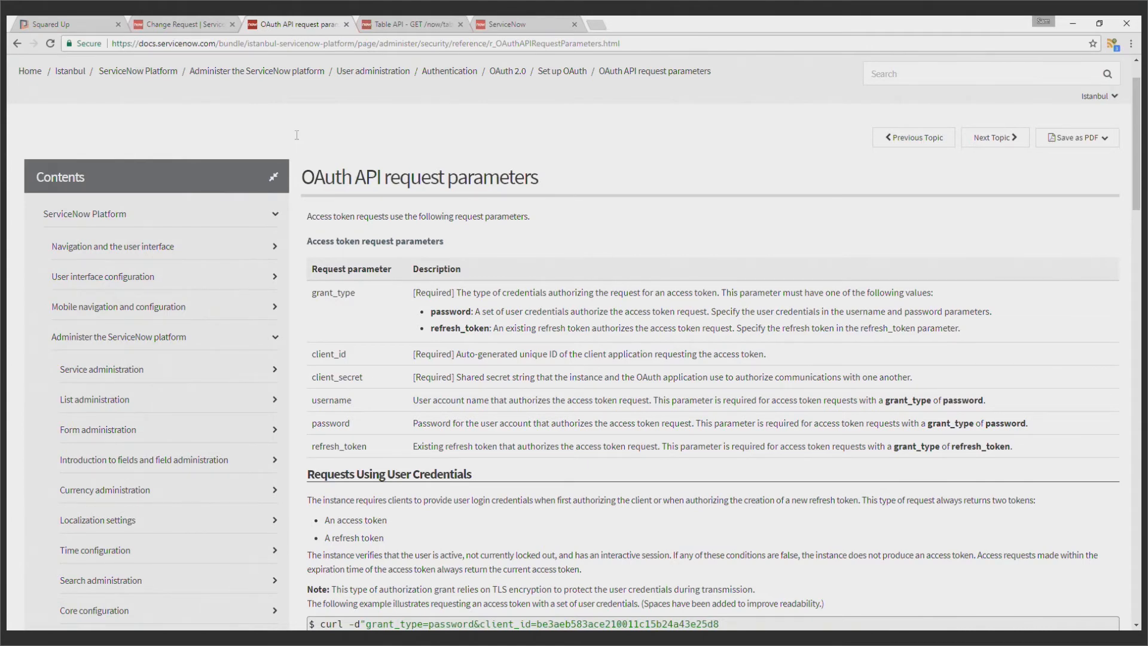
pyautogui.scroll(-2, 532, 330)
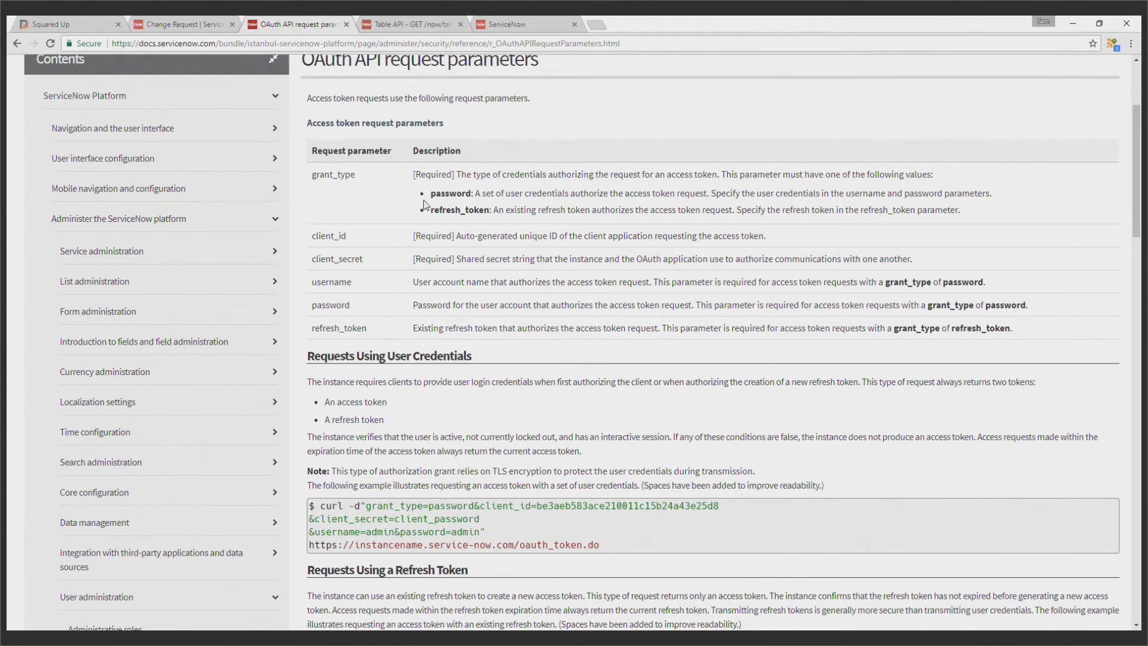
pyautogui.moveTo(429, 210); pyautogui.dragTo(490, 212)
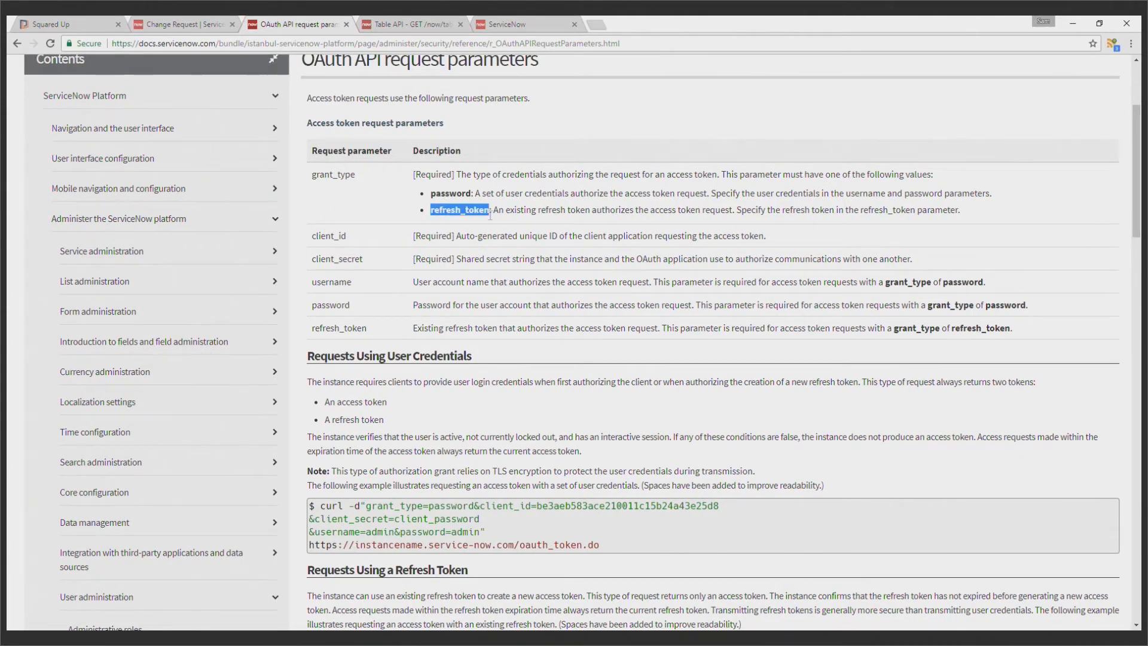
pyautogui.click(448, 212)
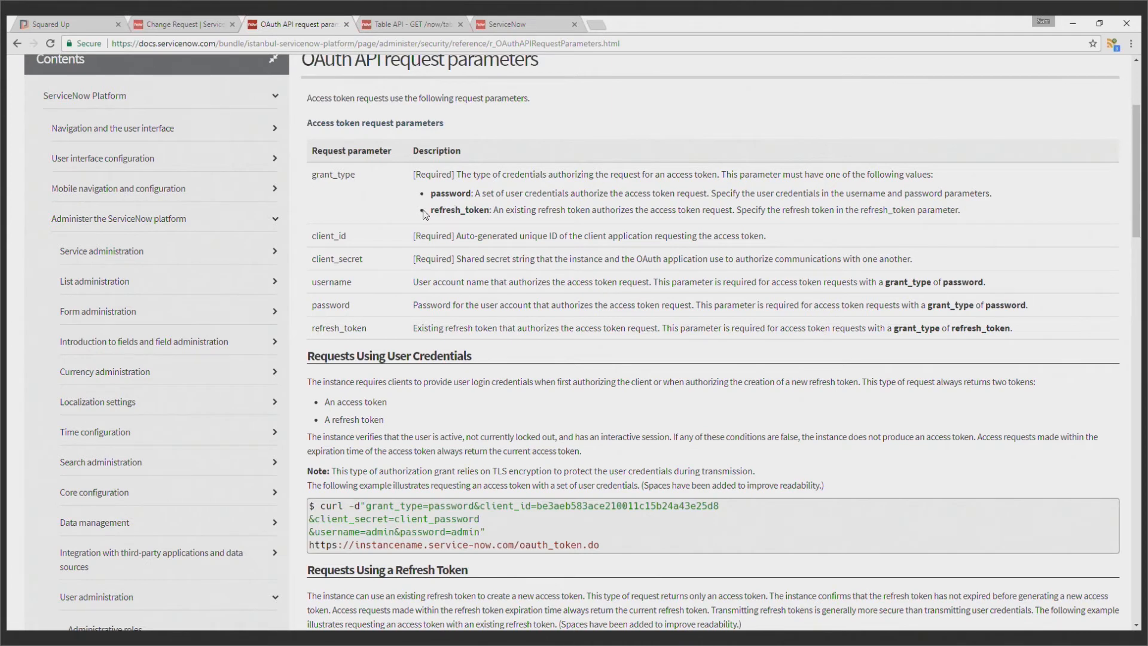
pyautogui.moveTo(430, 195); pyautogui.dragTo(472, 194)
pyautogui.click(127, 24)
pyautogui.click(257, 219)
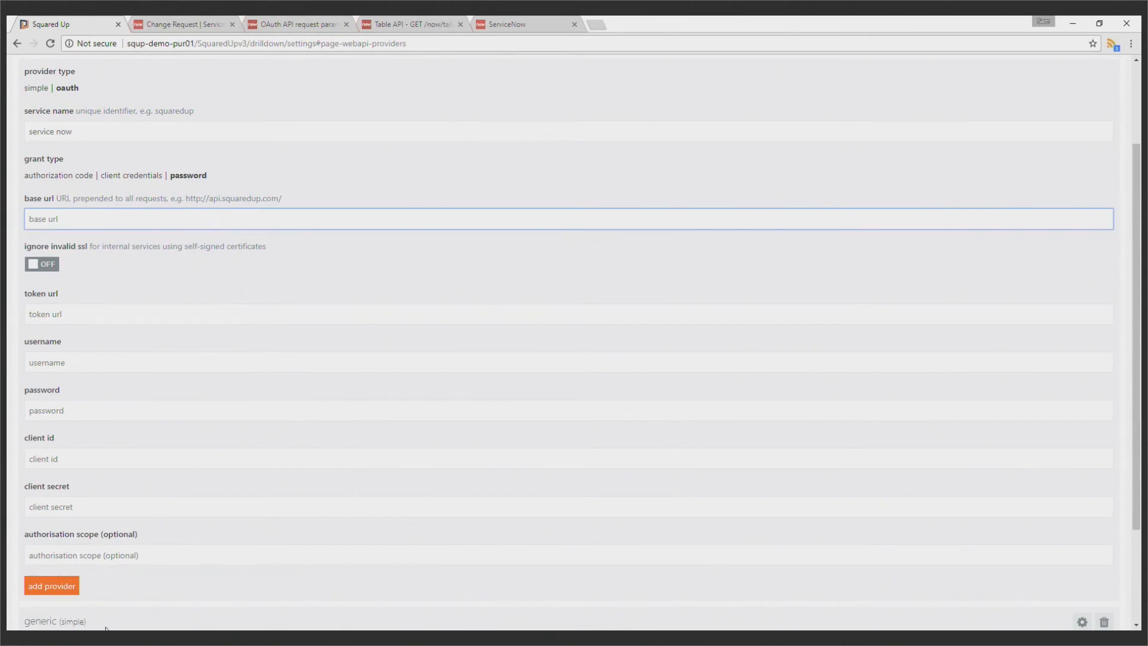
pyautogui.hotkey('alt', 'Tab')
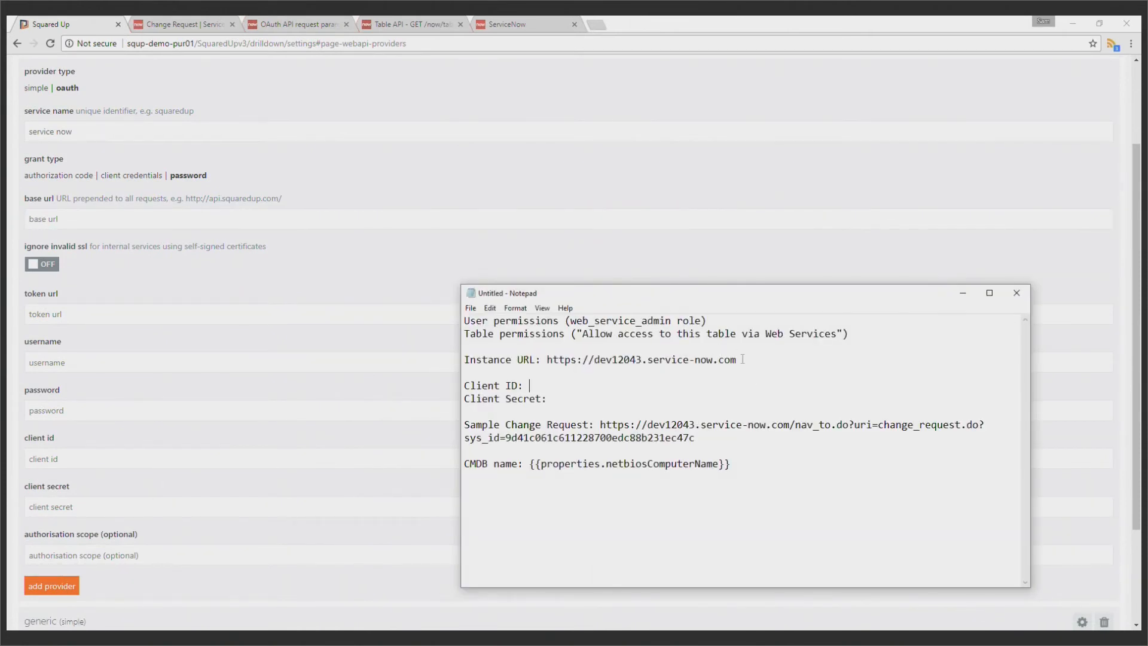
pyautogui.moveTo(547, 359); pyautogui.dragTo(736, 359)
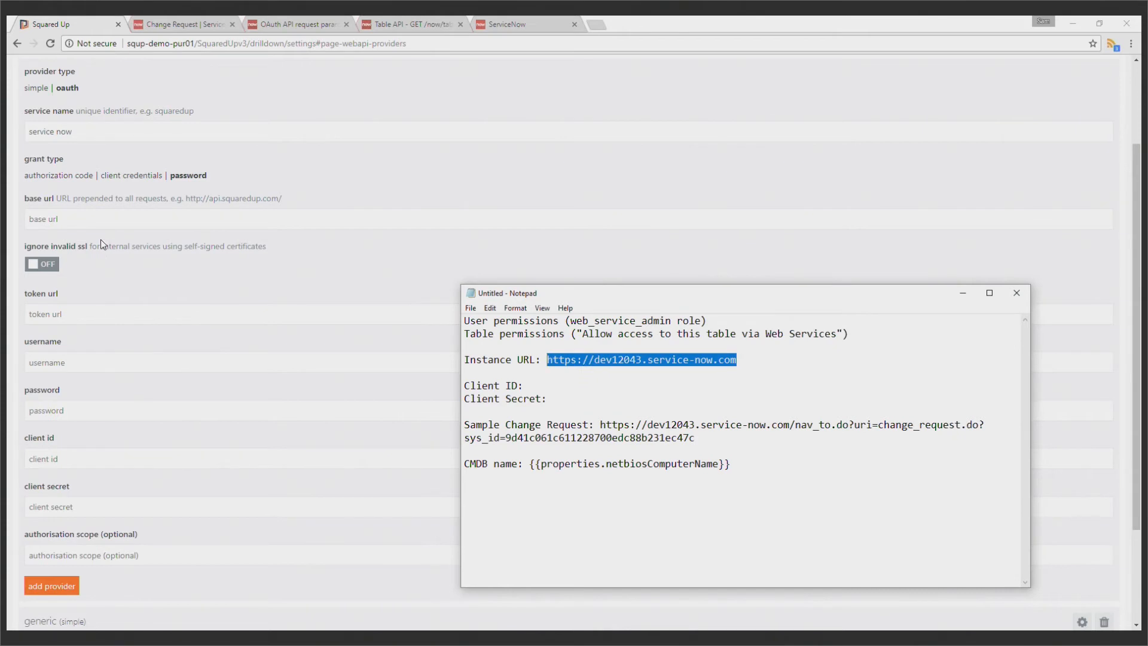
pyautogui.hotkey('ctrl', 'c')
pyautogui.hotkey('alt', 'Tab')
pyautogui.hotkey('ctrl', 'v')
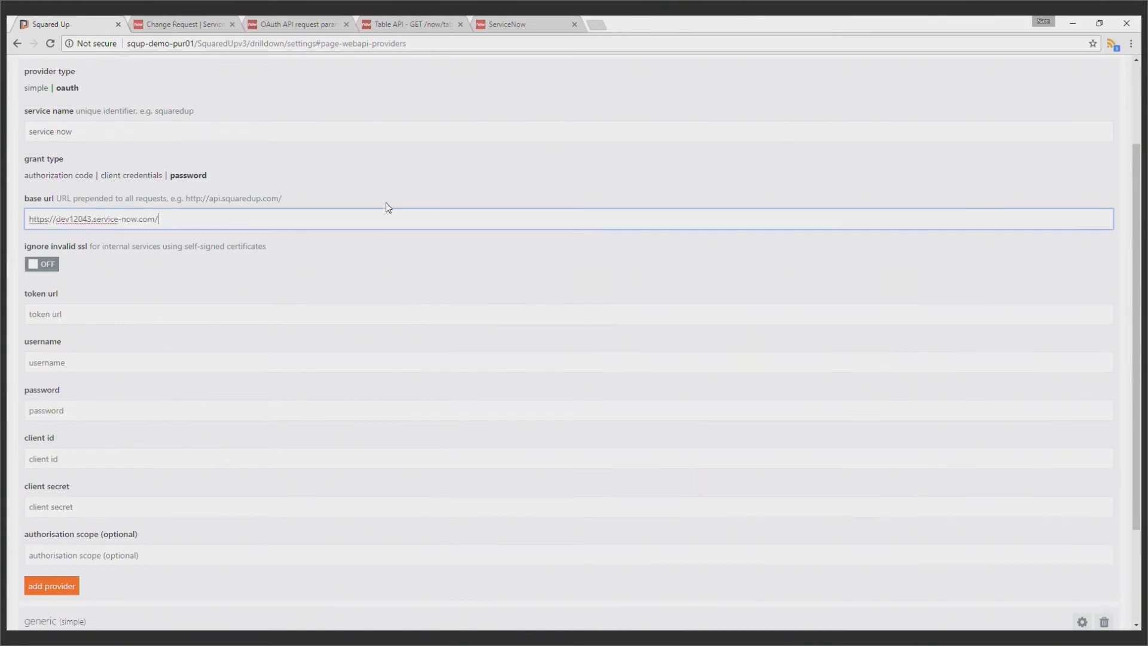
pyautogui.write('/api/now/')
pyautogui.click(318, 300)
pyautogui.click(328, 316)
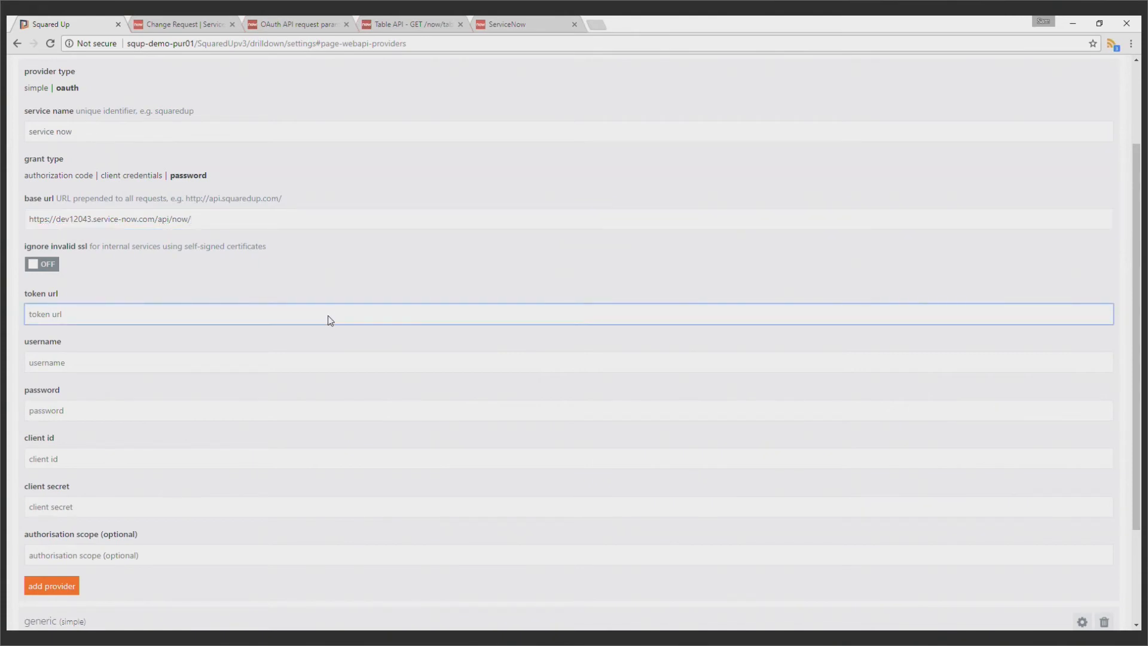
pyautogui.hotkey('ctrl', 'v')
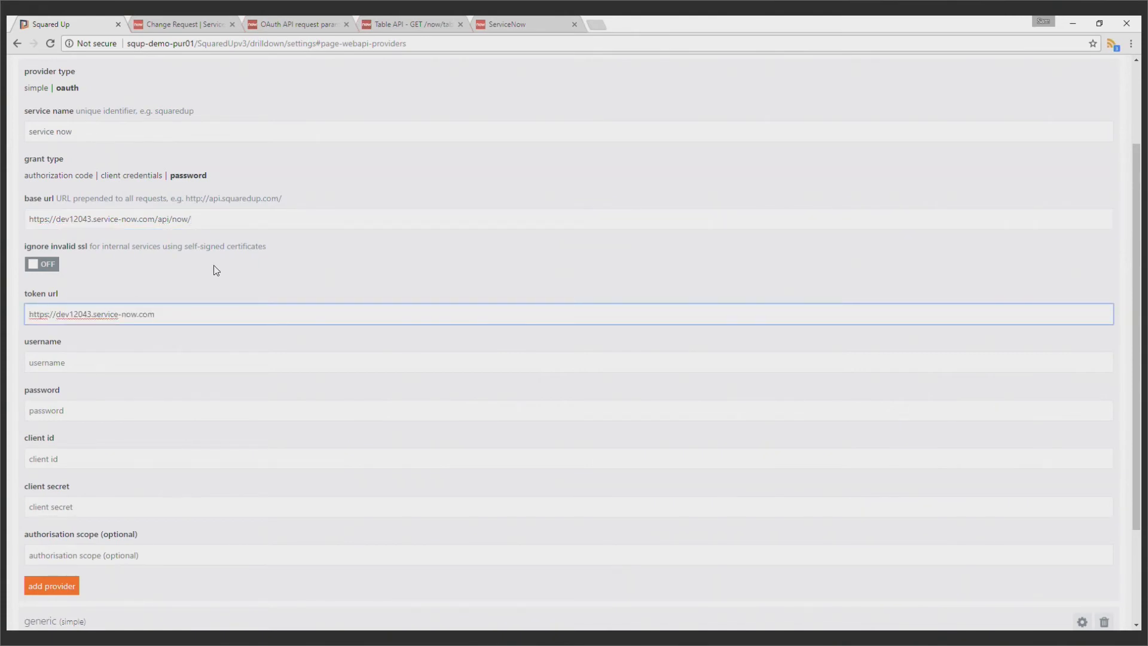
pyautogui.write('oauth_token.do')
pyautogui.press('Tab')
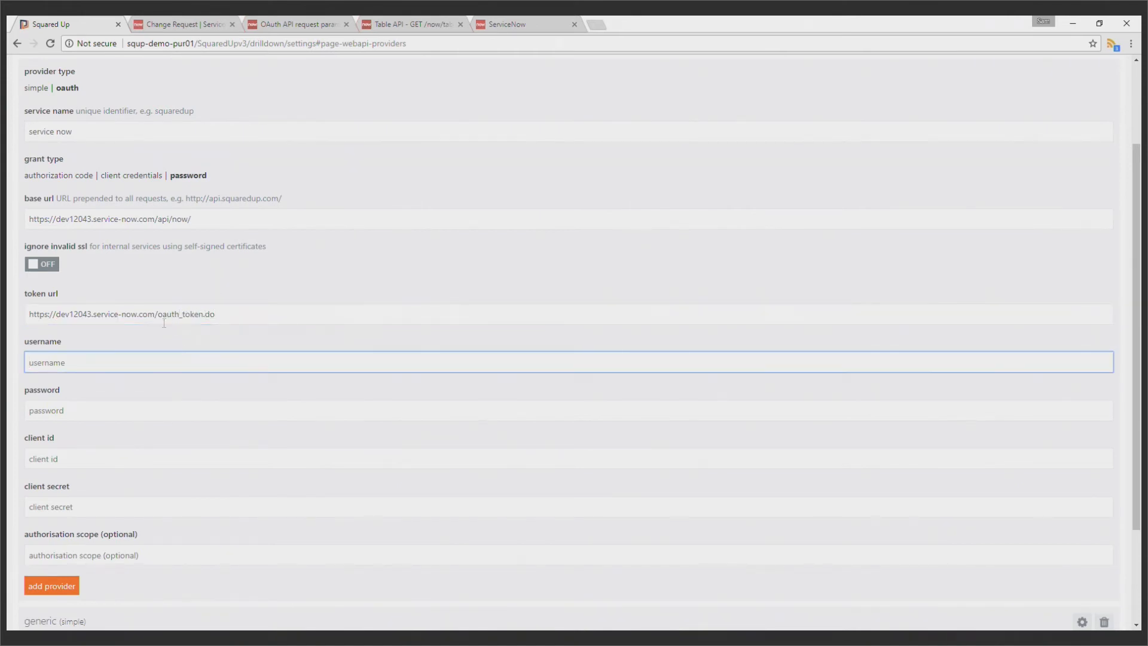
# Compare the oauth_token.do part of the token url with the user credentials request example in the ServiceNow OAuth API request parameters documentation
pyautogui.moveTo(157, 317); pyautogui.dragTo(234, 289)
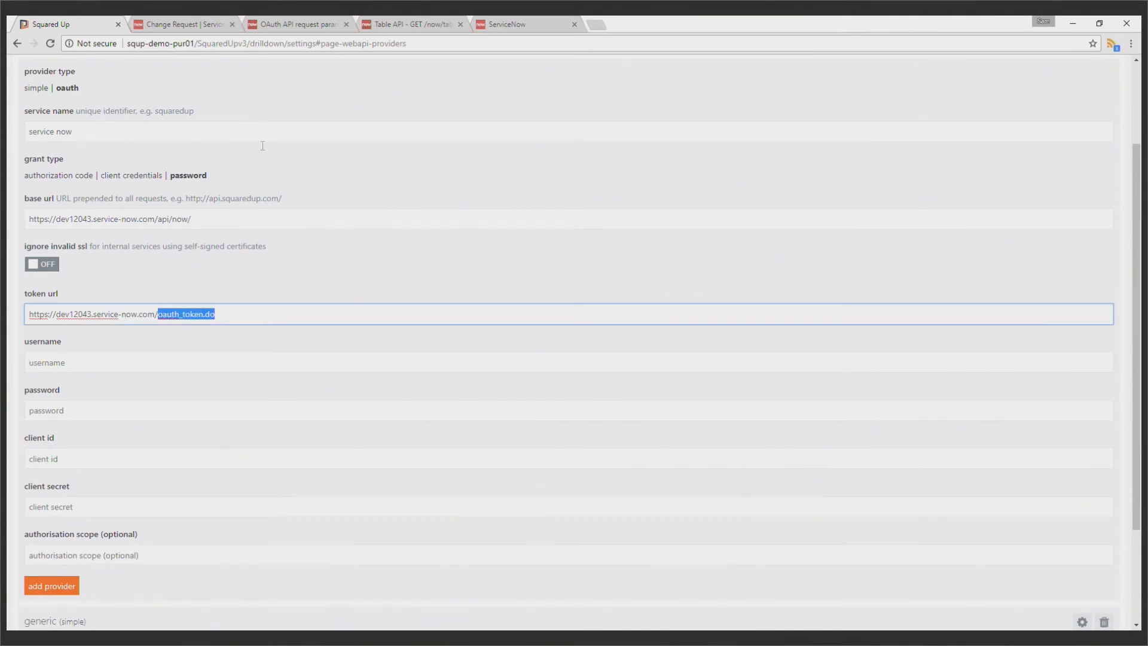
pyautogui.click(298, 17)
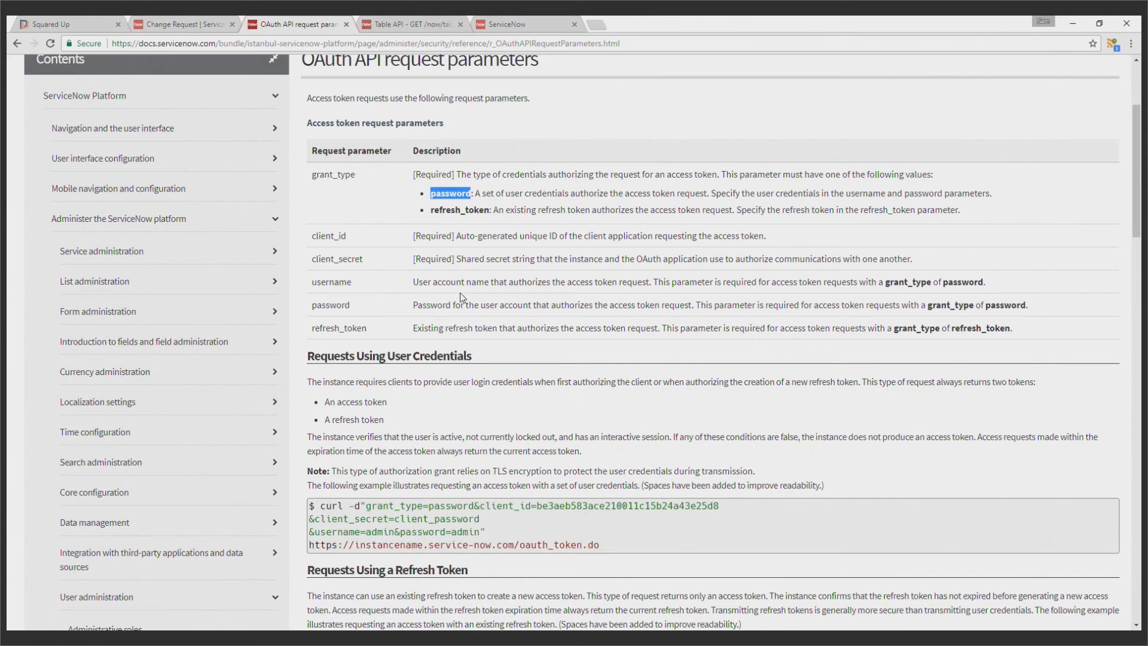
pyautogui.scroll(-3, 614, 426)
pyautogui.moveTo(614, 426); pyautogui.dragTo(308, 428)
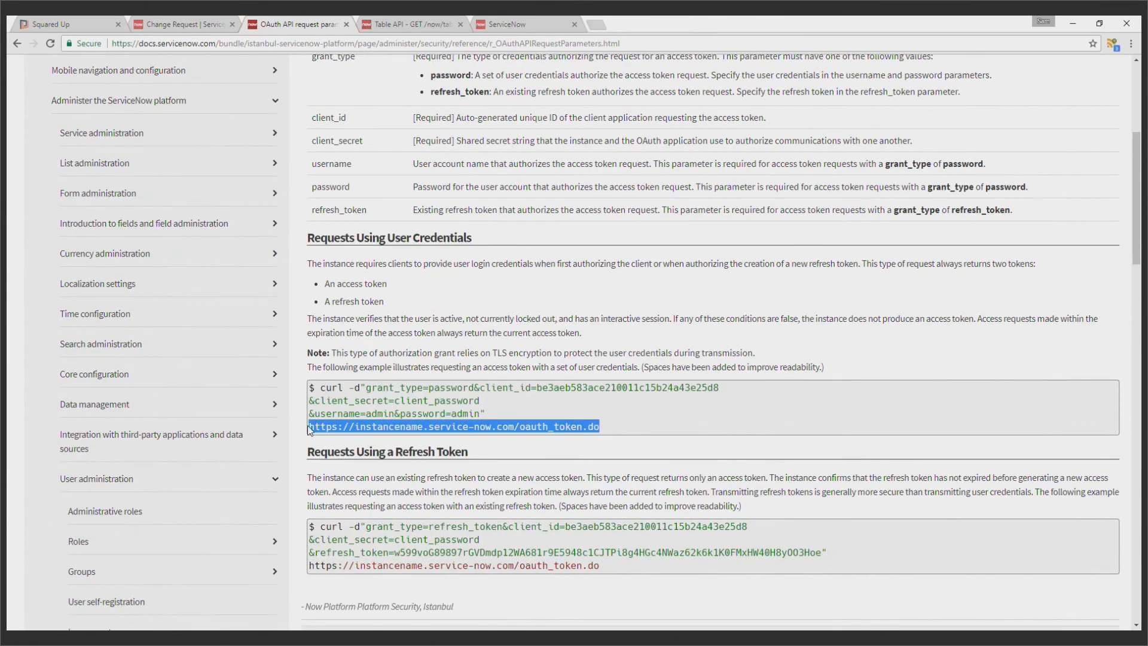
# Return to the Squared Up provider form, set the username to admin and enter the account password
pyautogui.click(91, 18)
pyautogui.click(147, 357)
pyautogui.write('admin')
pyautogui.press('Tab')
pyautogui.write('****************************')
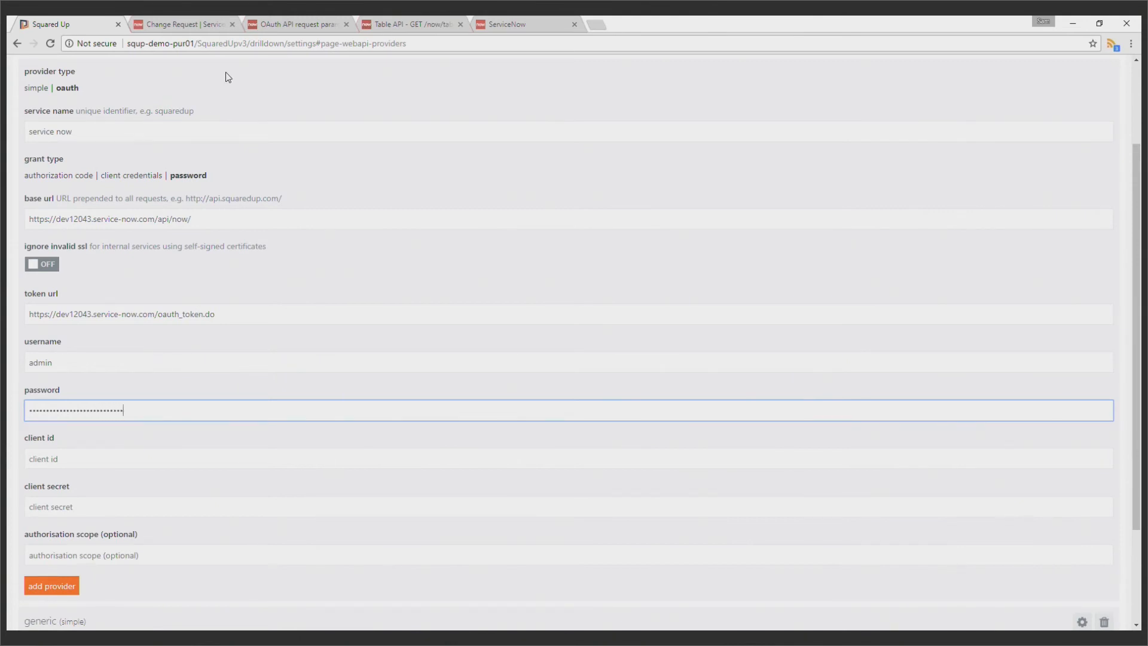
# Switch to the ServiceNow instance showing the Change Request table and clear the navigator's "table" filter
pyautogui.click(287, 21)
pyautogui.click(414, 26)
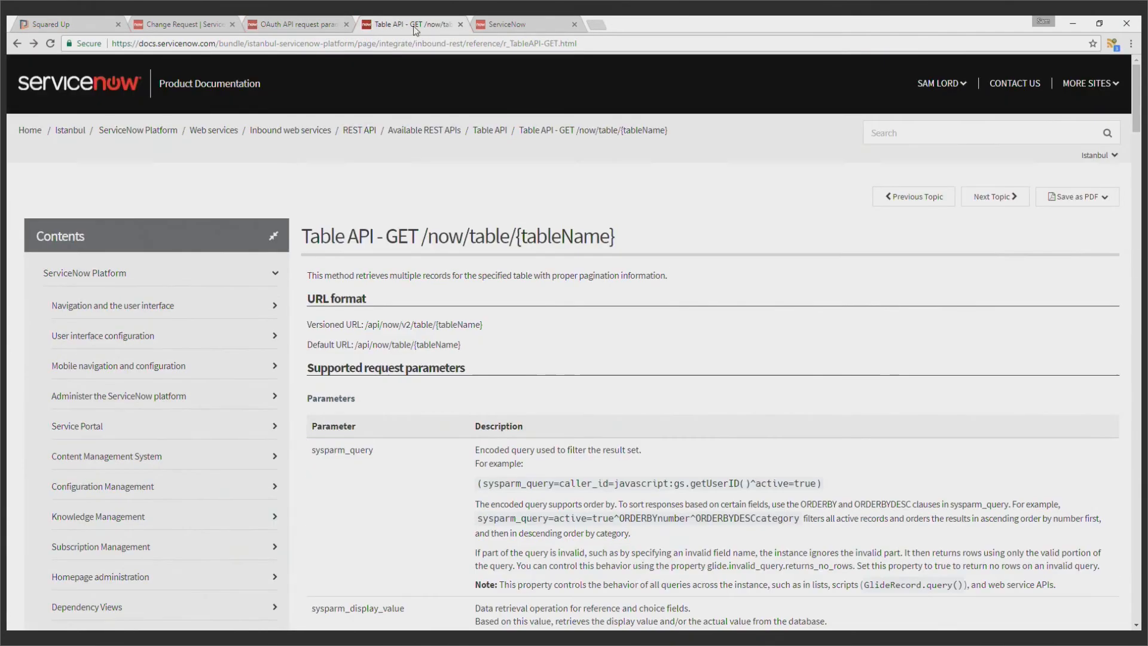
pyautogui.click(217, 15)
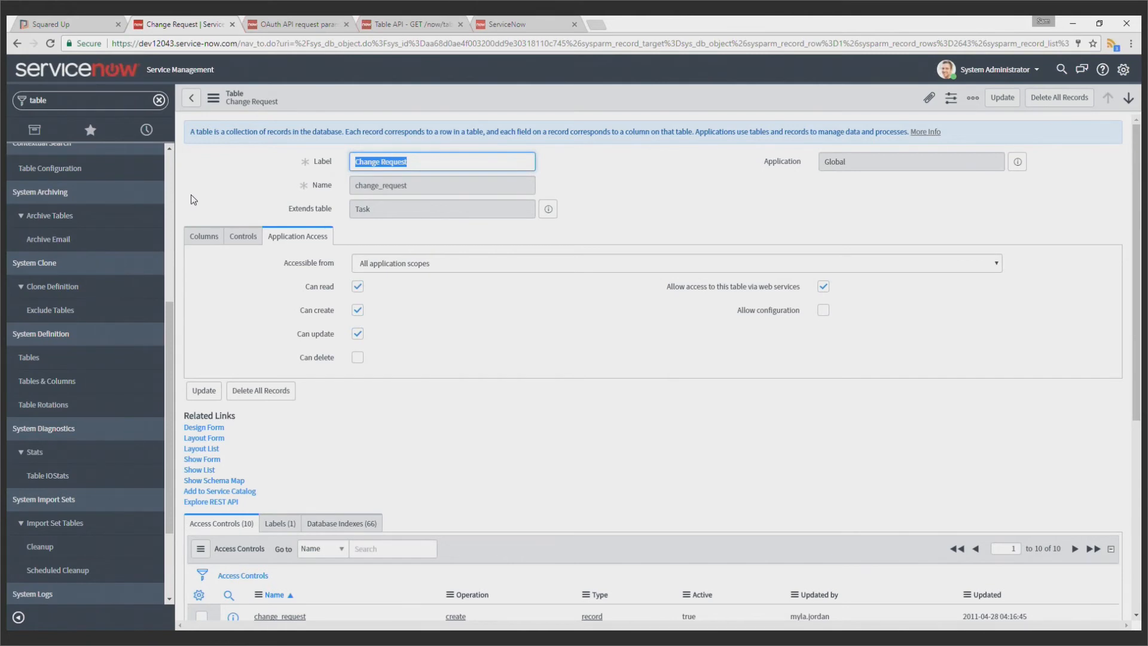
pyautogui.scroll(-1, 180, 204)
pyautogui.scroll(1, 179, 204)
pyautogui.click(159, 100)
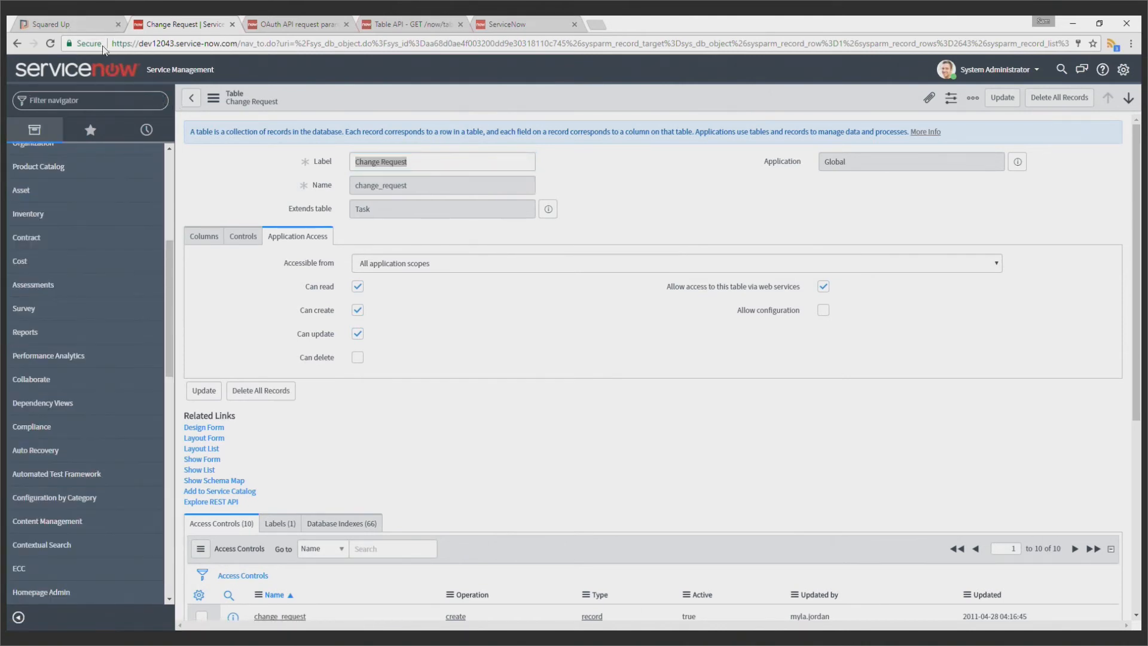
# Check the Squared Up provider form for the client id and client secret fields still to fill in
pyautogui.click(87, 21)
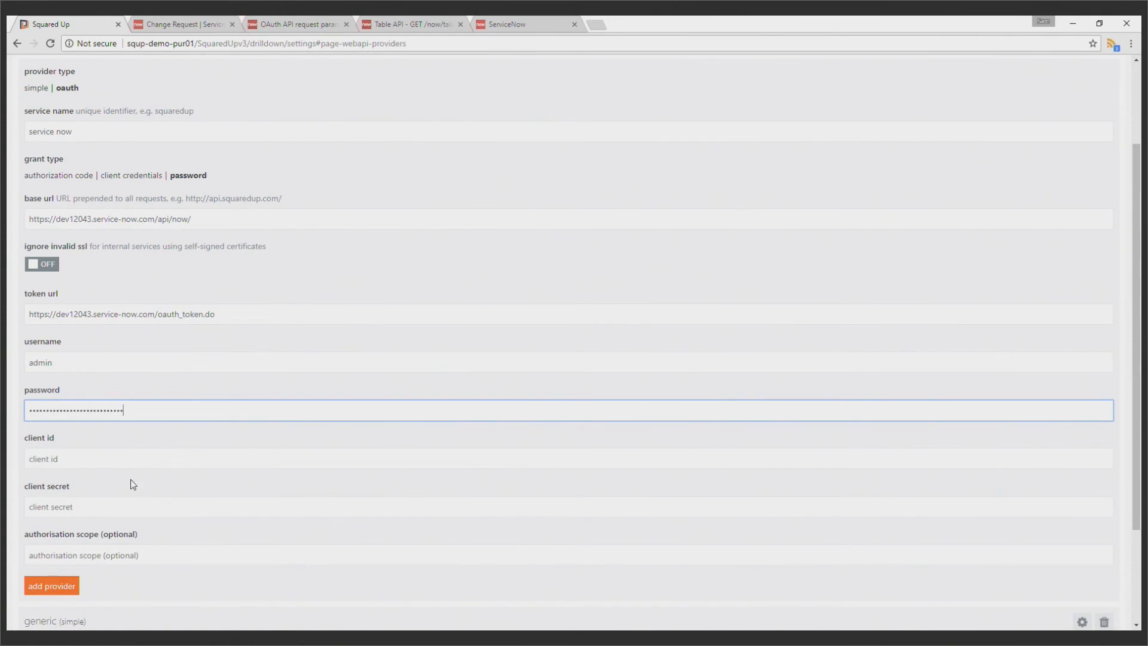
pyautogui.moveTo(24, 440); pyautogui.dragTo(59, 434)
pyautogui.moveTo(23, 490); pyautogui.dragTo(60, 489)
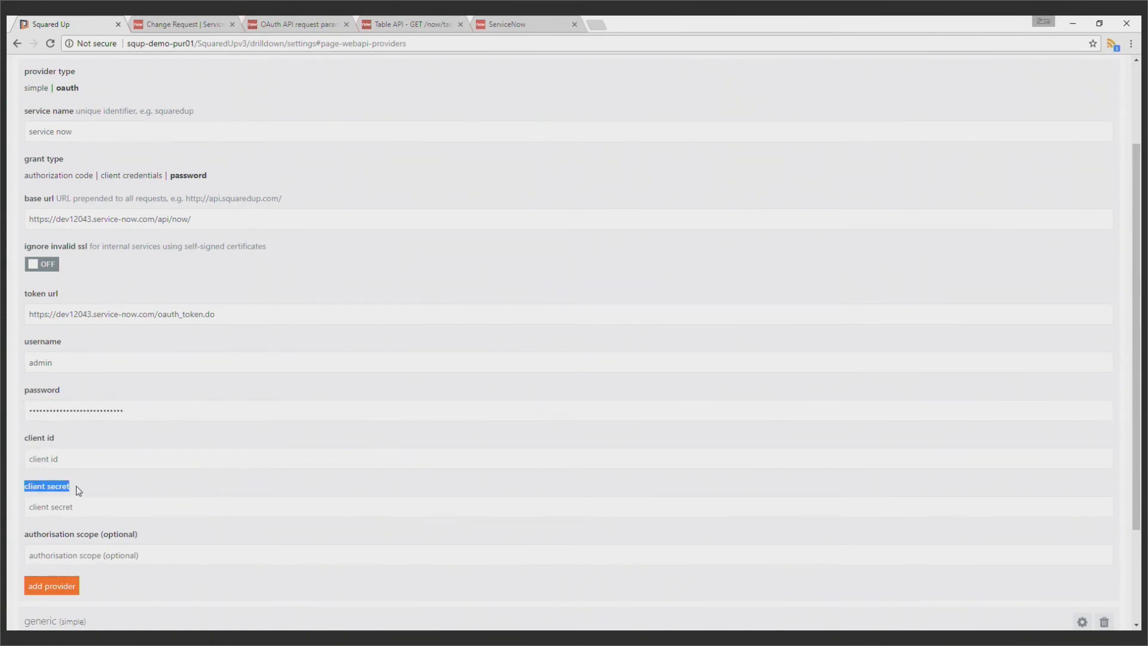
# In ServiceNow, filter the navigator by "oauth" and open the System OAuth Application Registry
pyautogui.click(187, 20)
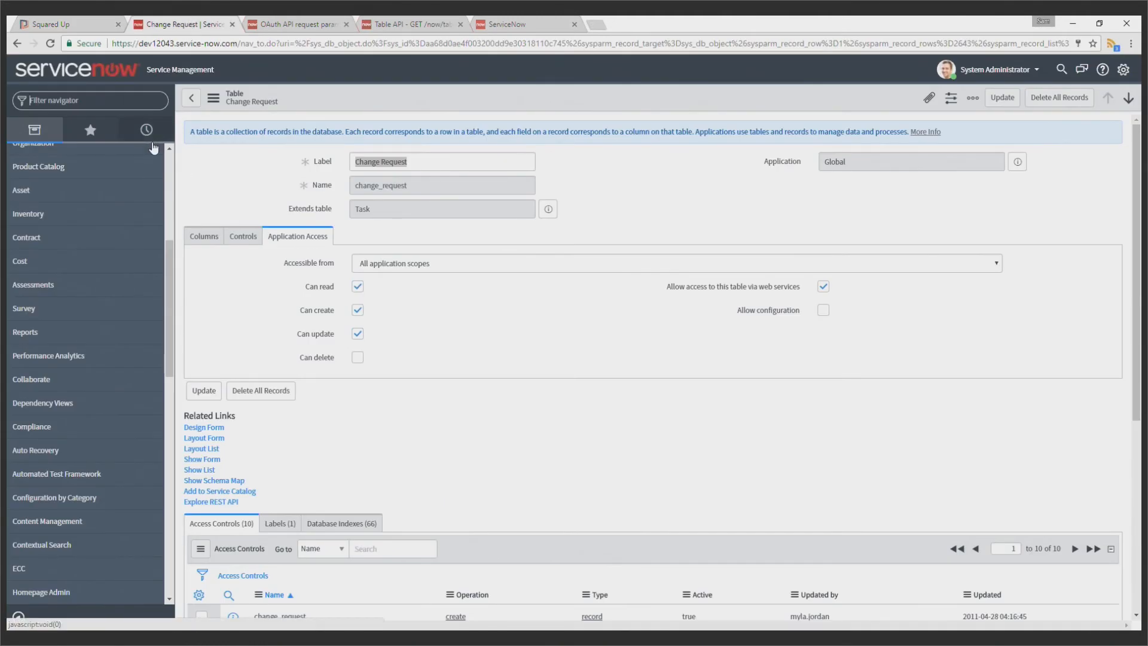
pyautogui.write('oauth')
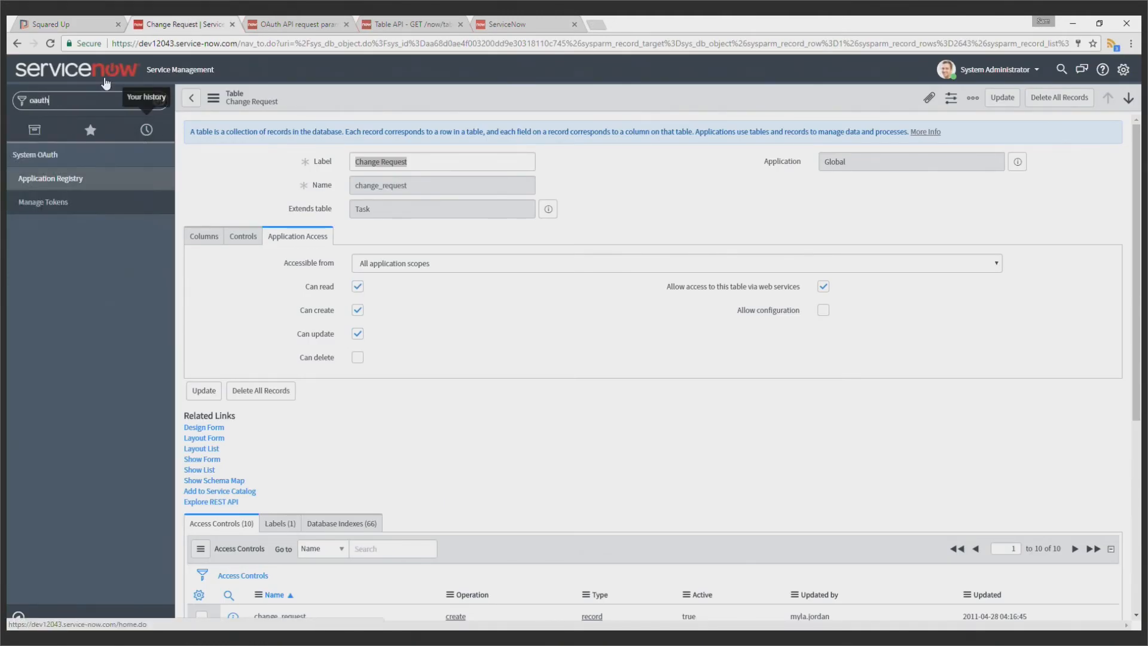
pyautogui.click(65, 182)
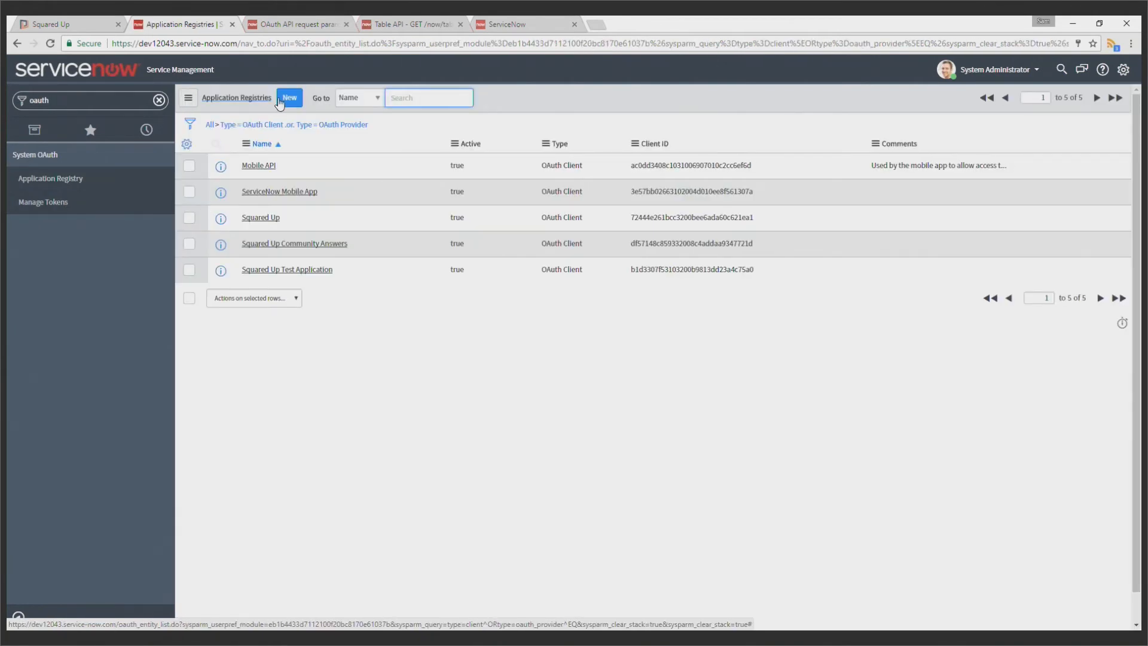
# Create an OAuth API endpoint for external clients named "Squared Up Coffee Break", leaving the client secret blank, and submit it
pyautogui.click(289, 98)
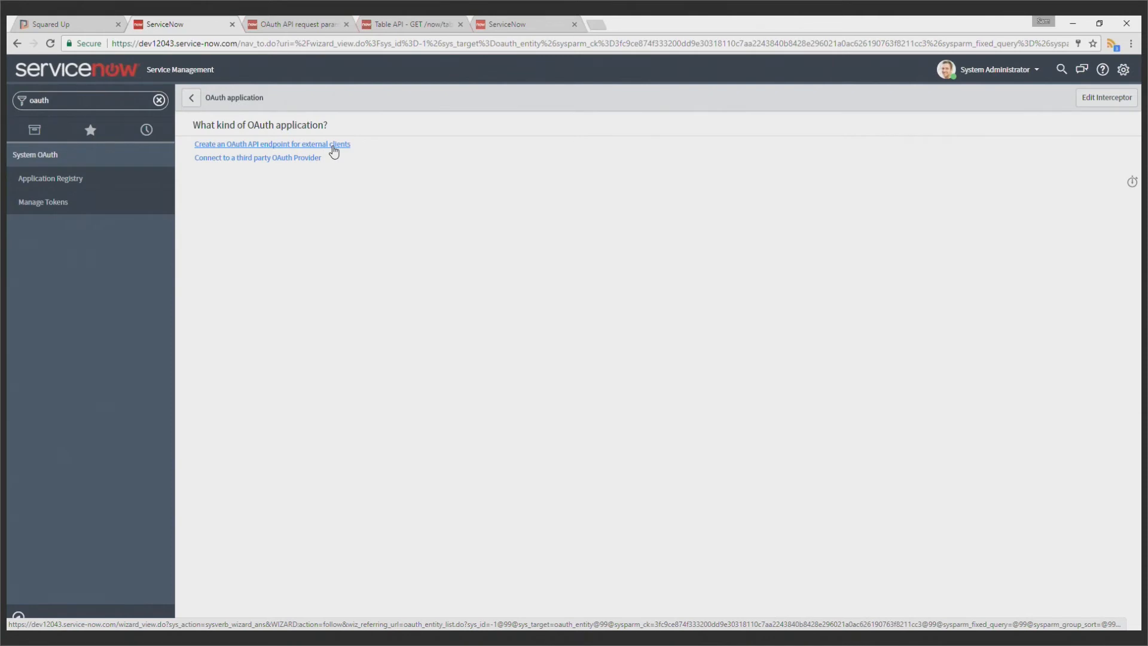
pyautogui.click(334, 150)
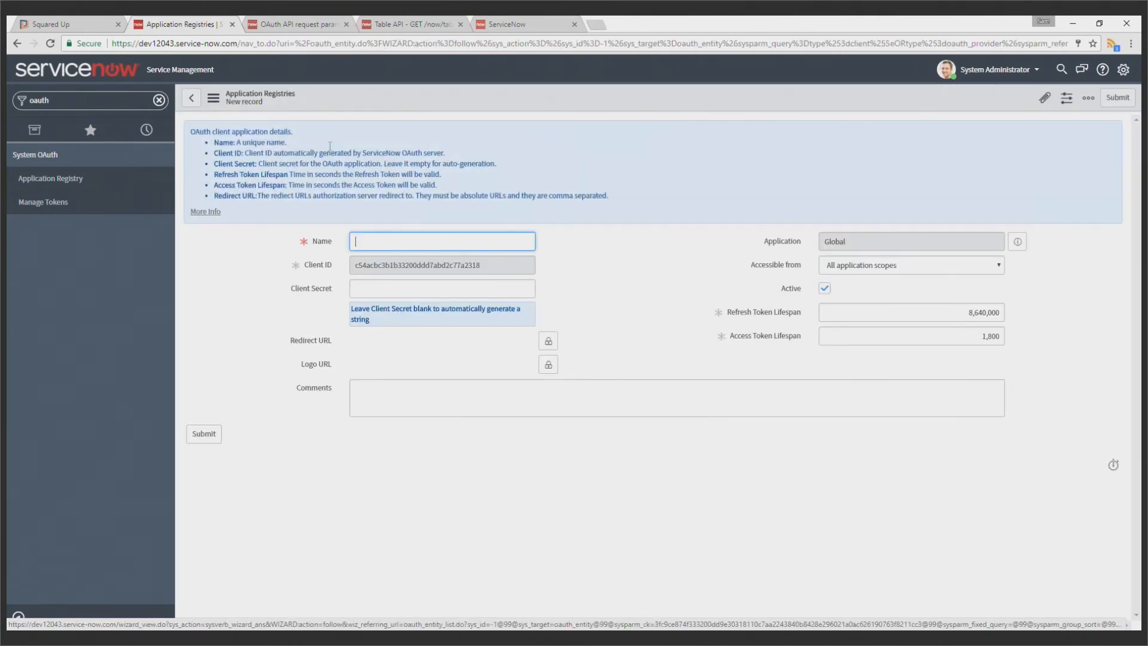
pyautogui.write('Squared')
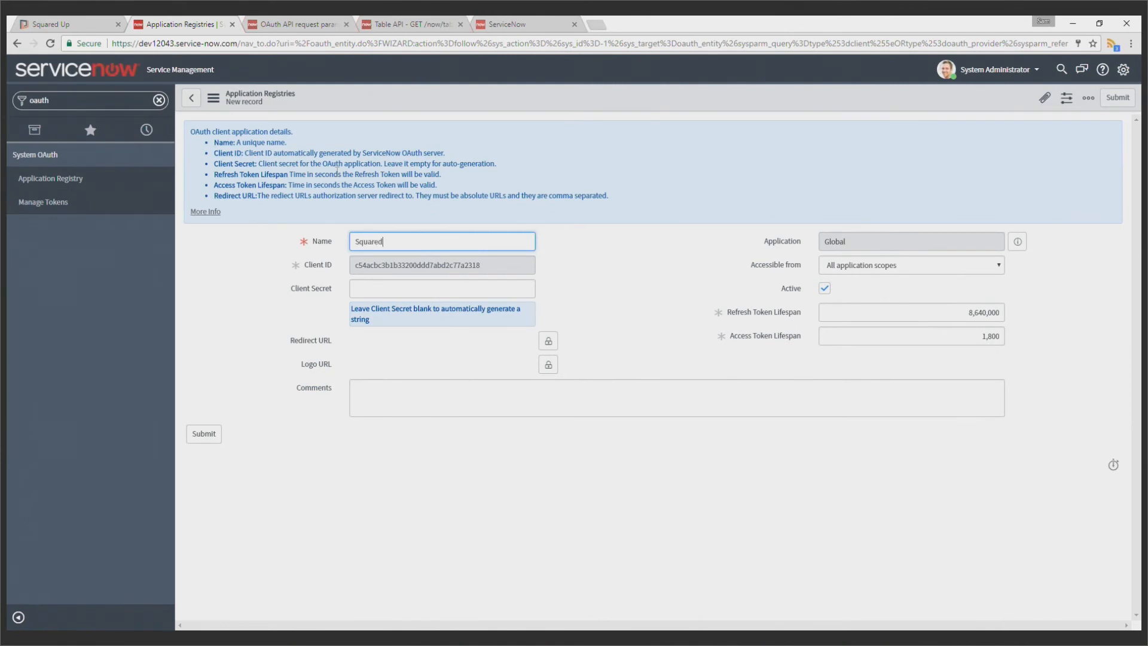
pyautogui.write(' Up Coffee Break')
pyautogui.press('Tab')
pyautogui.click(615, 259)
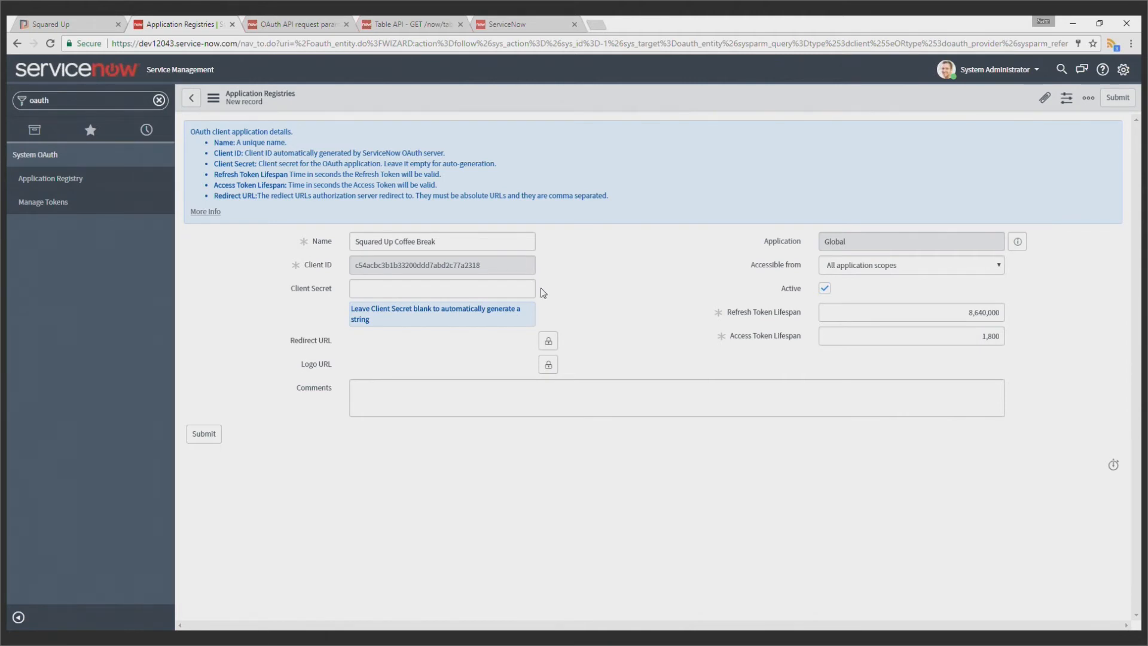
pyautogui.click(214, 432)
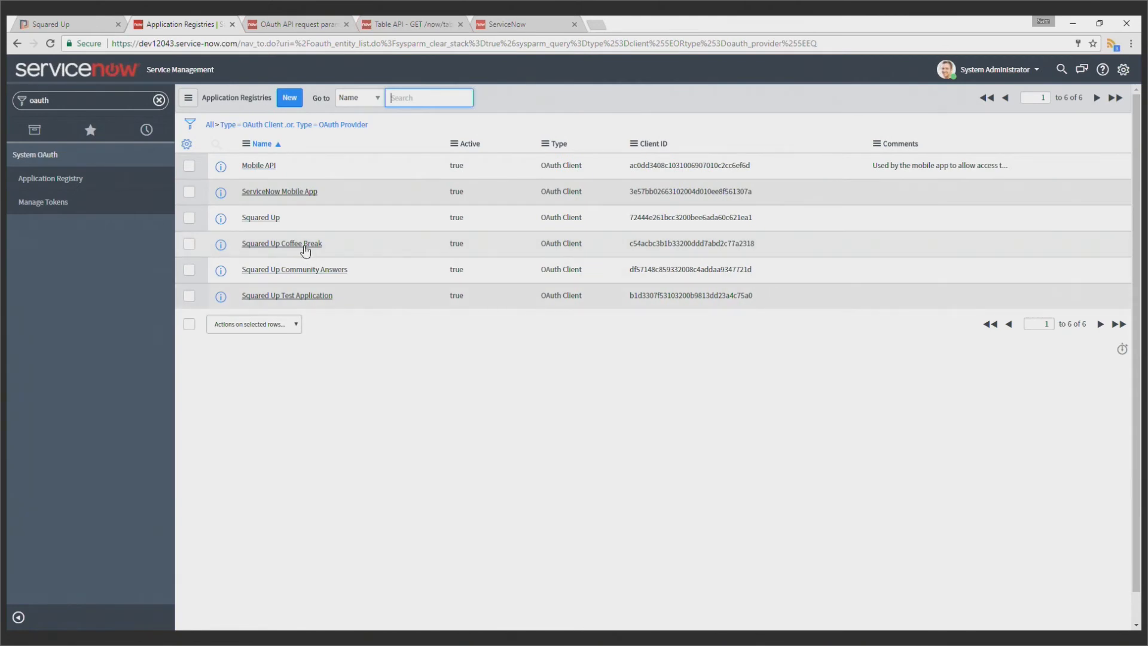
# Reveal and copy the client secret from the Squared Up Coffee Break record and paste it into the Squared Up provider's client secret field
pyautogui.click(305, 247)
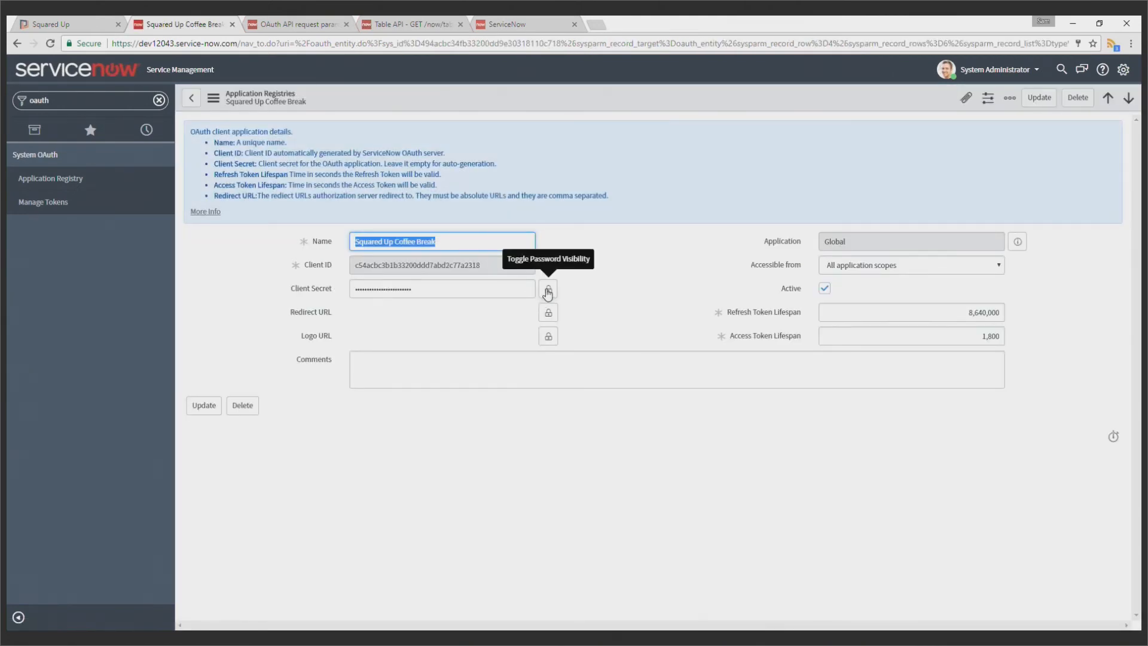
pyautogui.click(548, 290)
pyautogui.moveTo(397, 310); pyautogui.dragTo(345, 311)
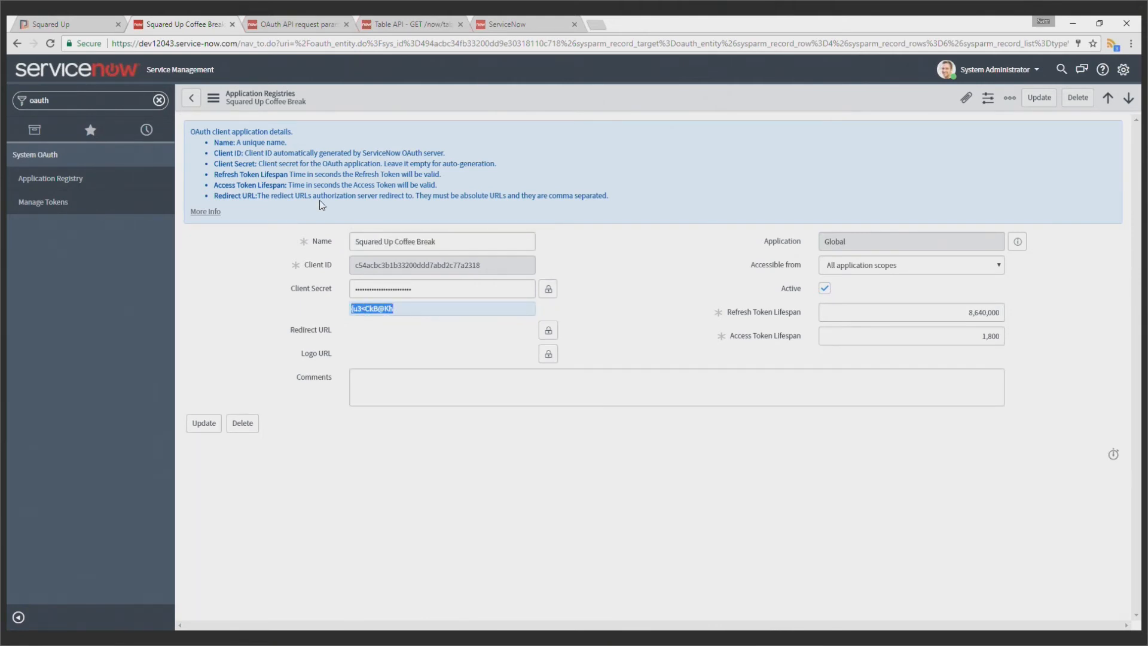
pyautogui.click(84, 18)
pyautogui.click(111, 506)
pyautogui.hotkey('ctrl', 'v')
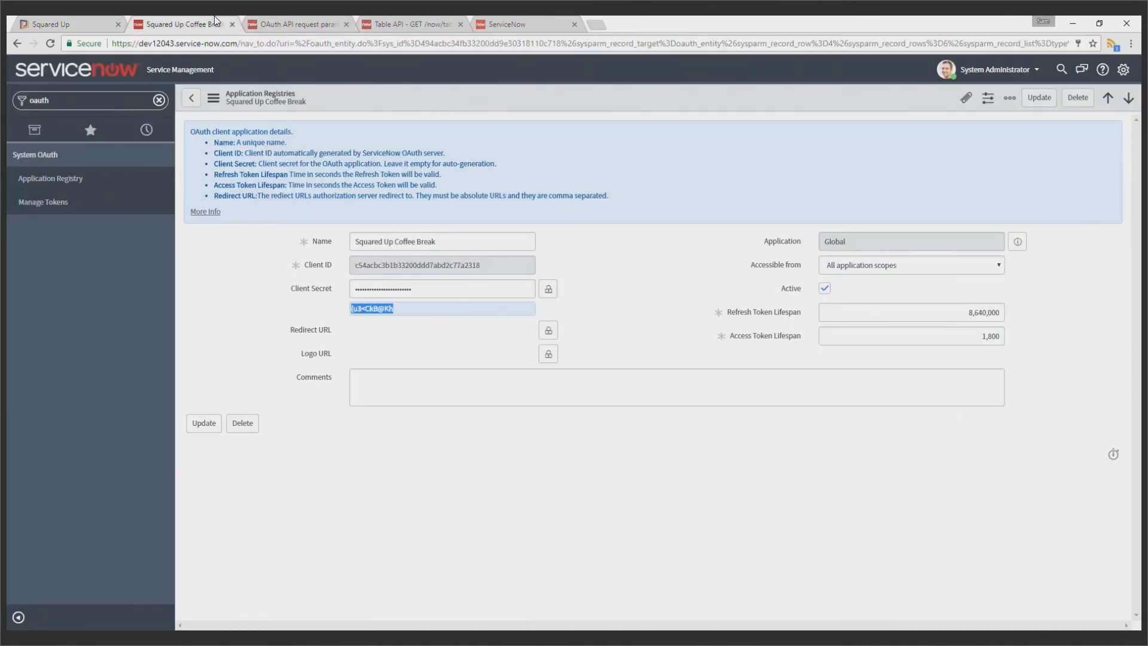
# Copy the client ID from the Squared Up Coffee Break record and paste it into the Squared Up provider's client id field
pyautogui.click(222, 19)
pyautogui.click(490, 266)
pyautogui.moveTo(490, 266); pyautogui.dragTo(353, 267)
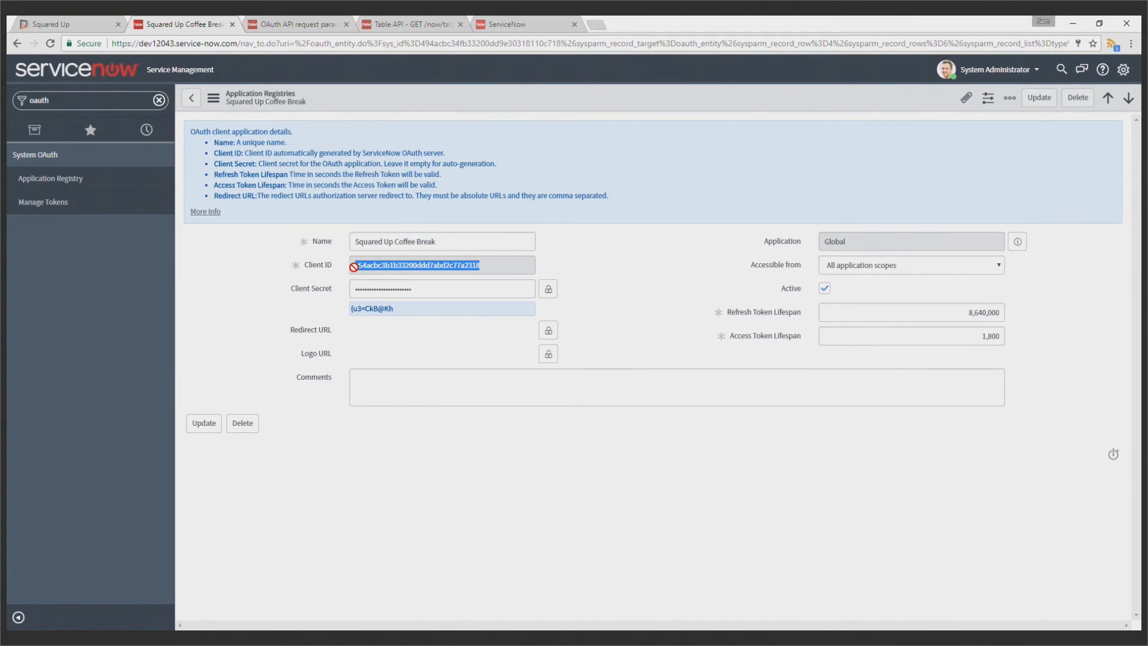
pyautogui.click(87, 17)
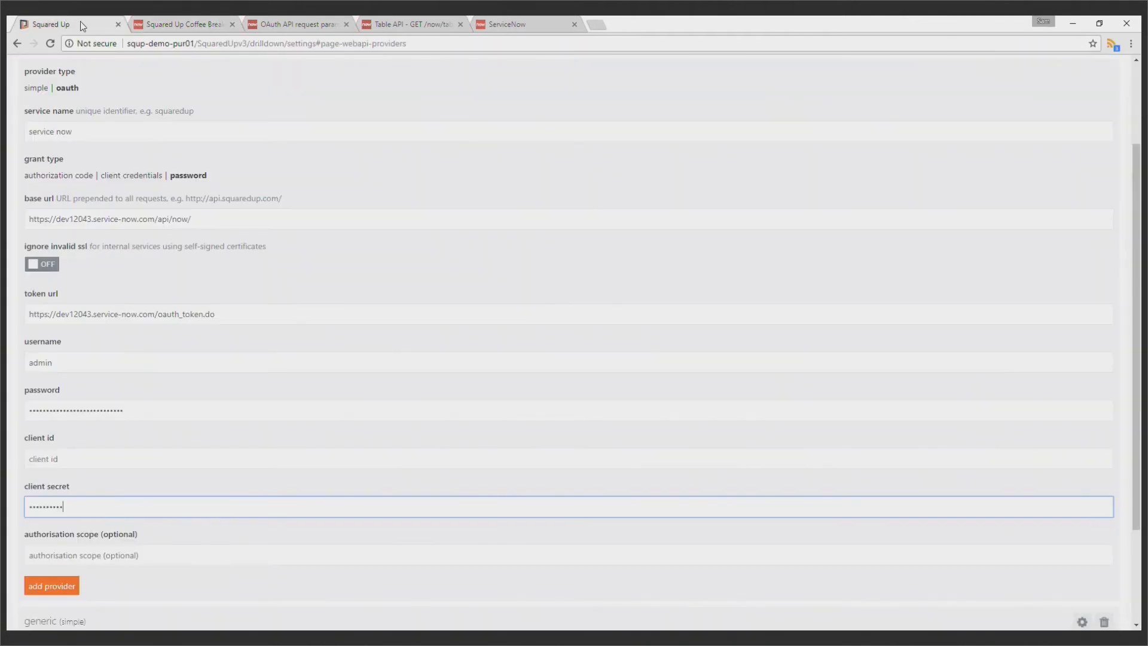
pyautogui.click(146, 454)
pyautogui.hotkey('ctrl', 'v')
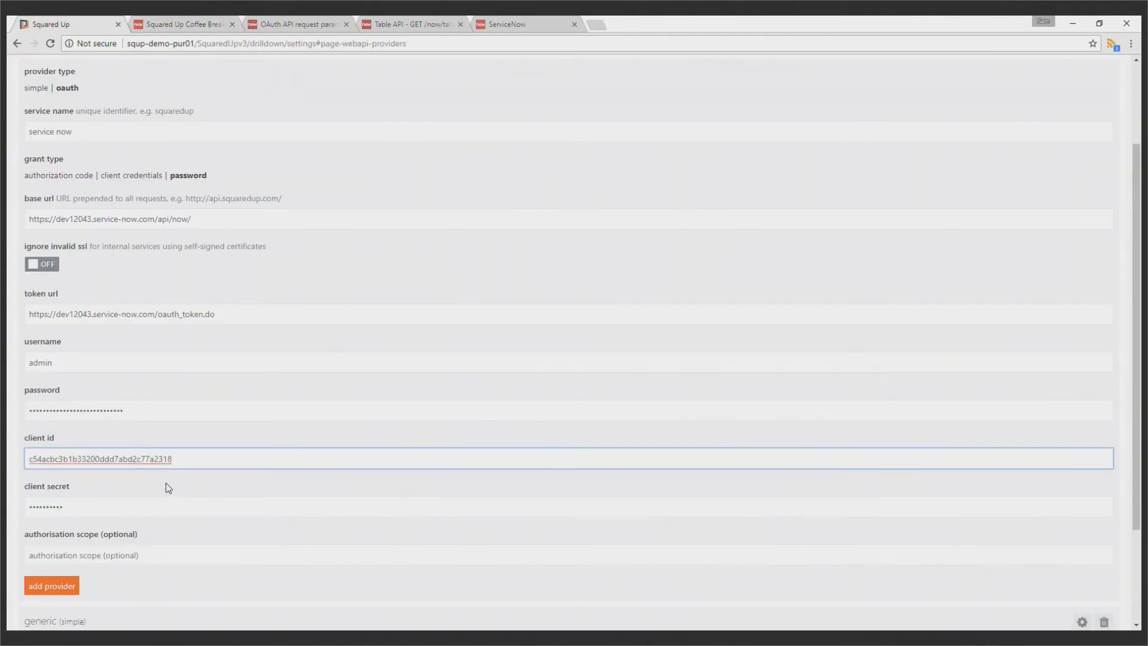
# Leave the authorisation scope empty and add the service now OAuth provider
pyautogui.scroll(-1, 168, 488)
pyautogui.click(155, 513)
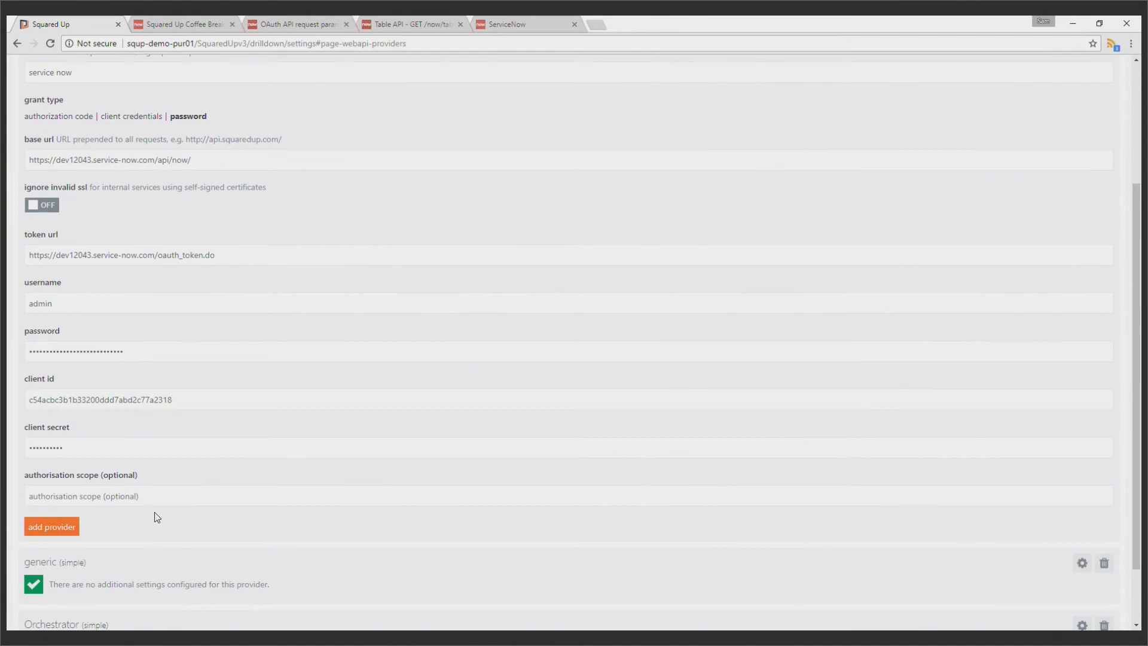
pyautogui.scroll(-1, 154, 511)
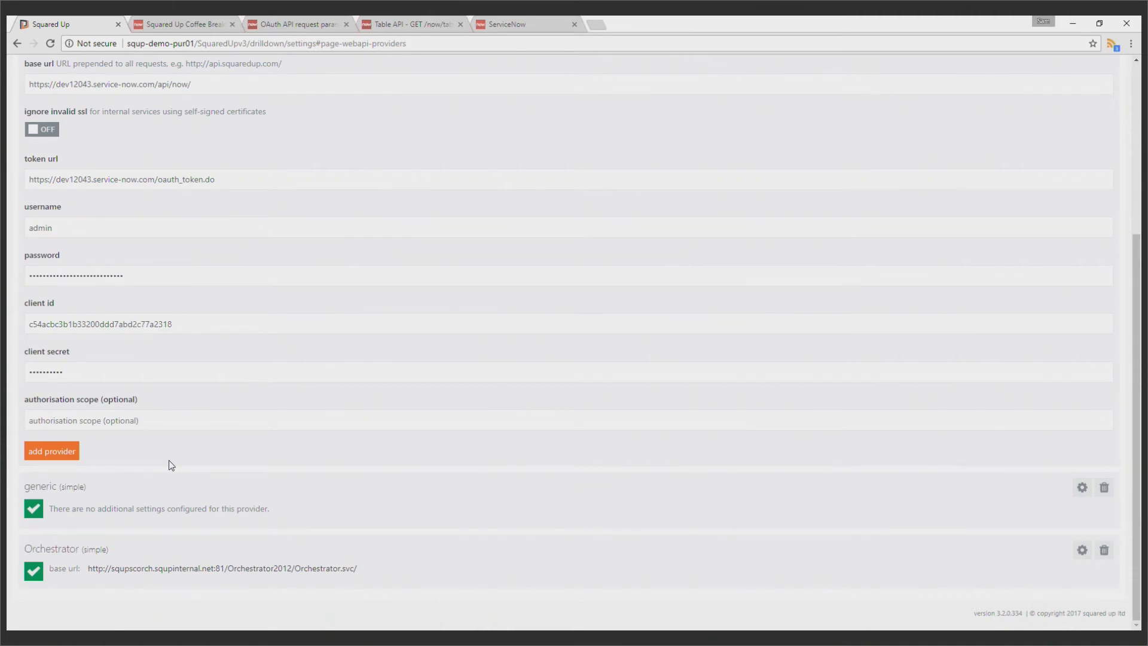
pyautogui.click(49, 464)
pyautogui.click(59, 460)
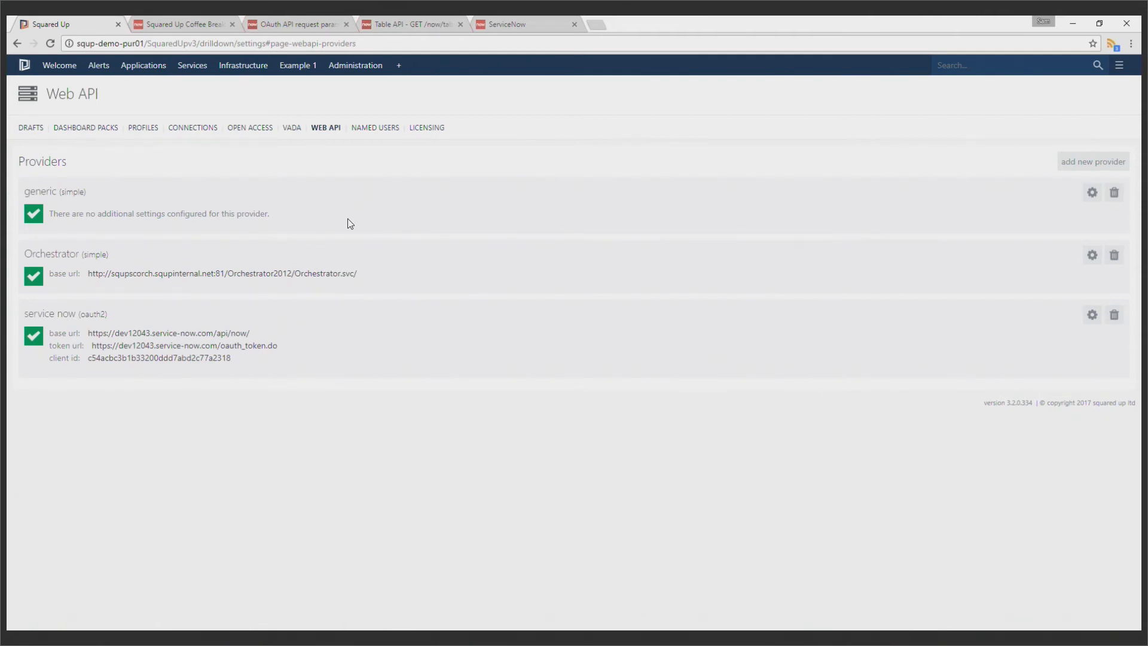
# Create a new Squared Up dashboard
pyautogui.click(398, 65)
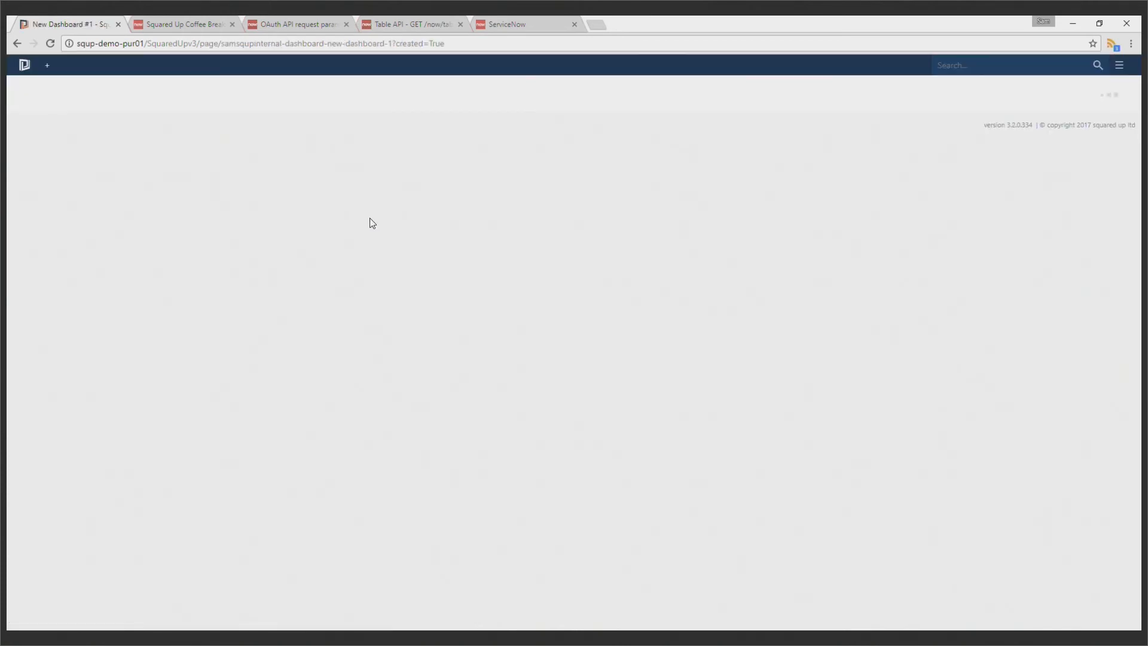
pyautogui.click(945, 64)
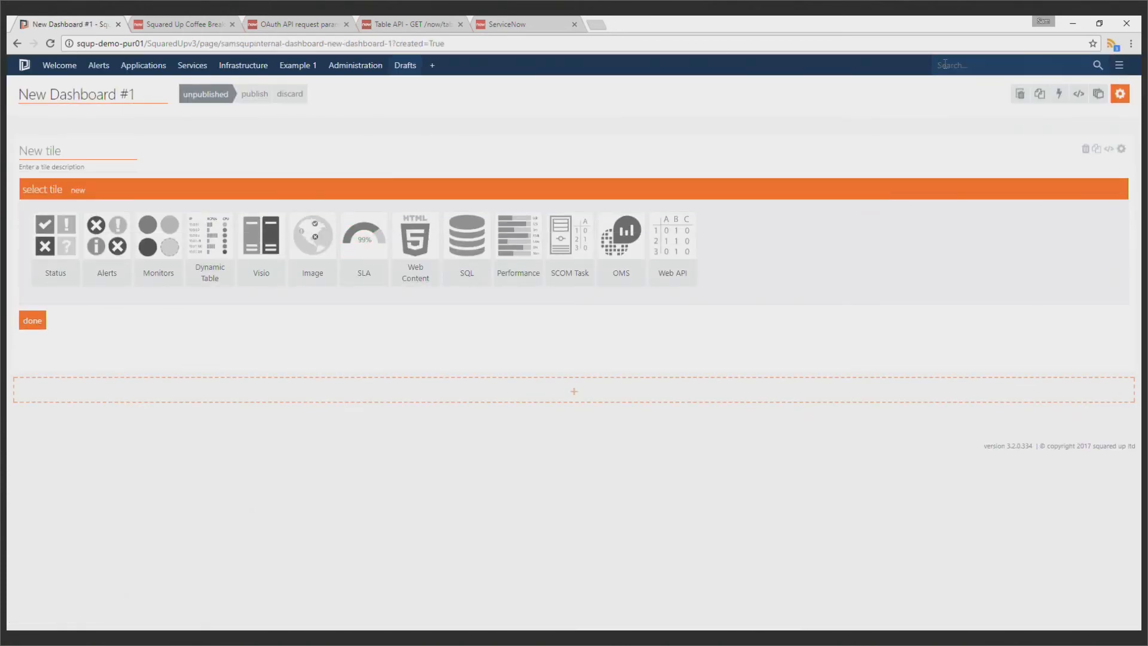
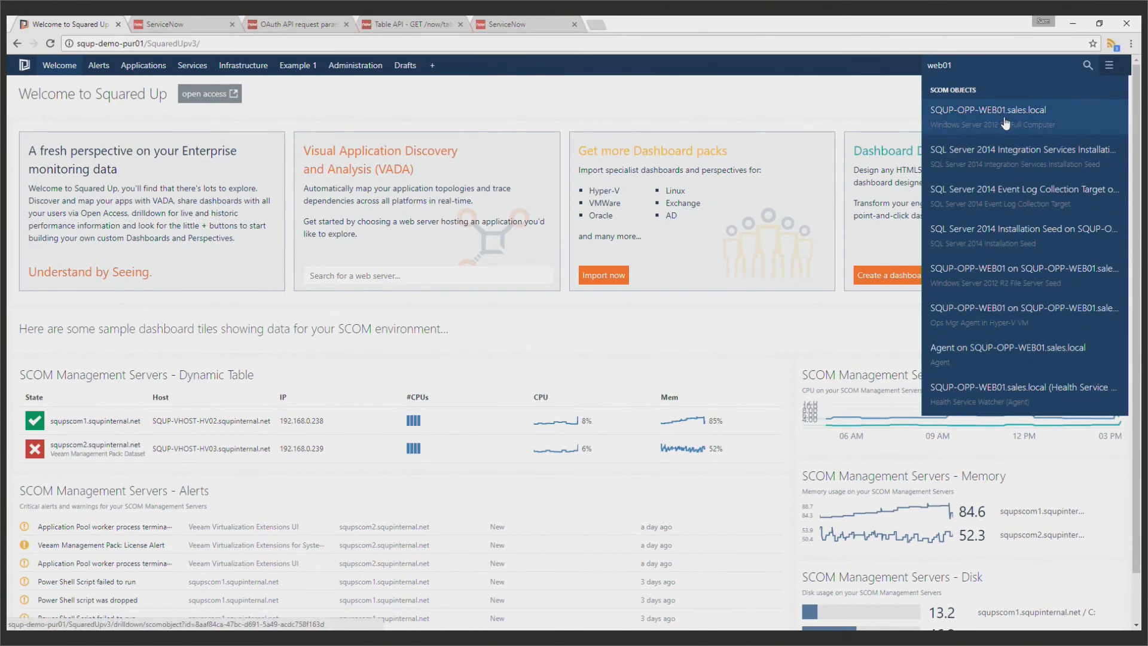
# Open the SQUP-OPP-WEB01.sales.local Windows computer, add a new perspective titled Service Now and finish its settings
pyautogui.click(1003, 121)
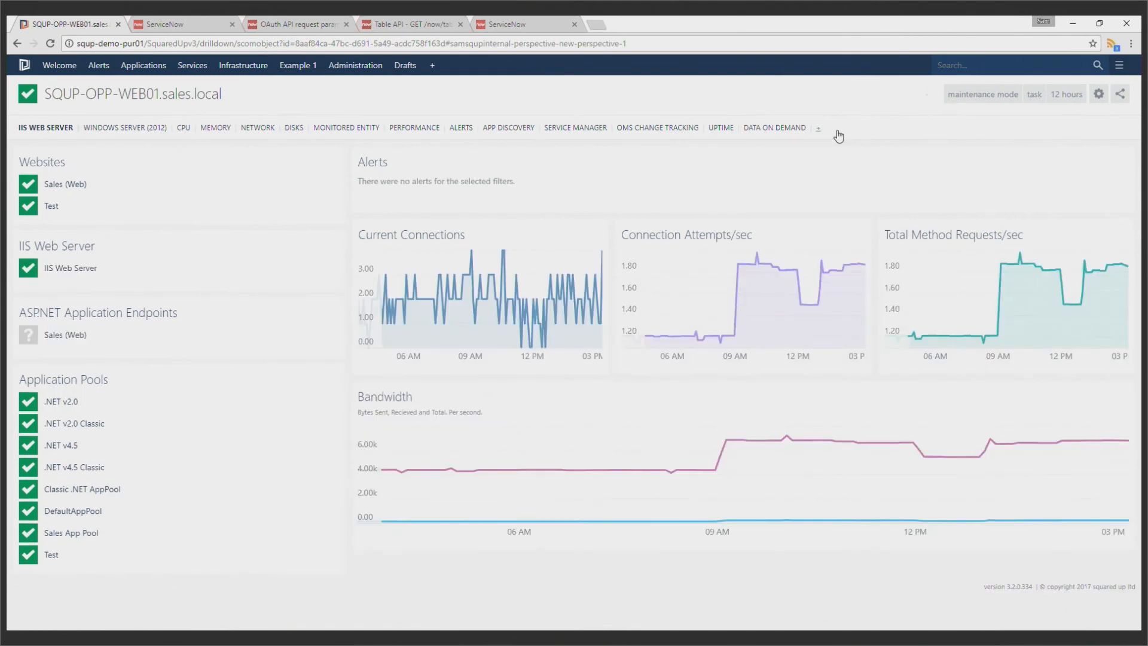
pyautogui.click(241, 199)
pyautogui.hotkey('ctrl', 'a')
pyautogui.write('Service Now')
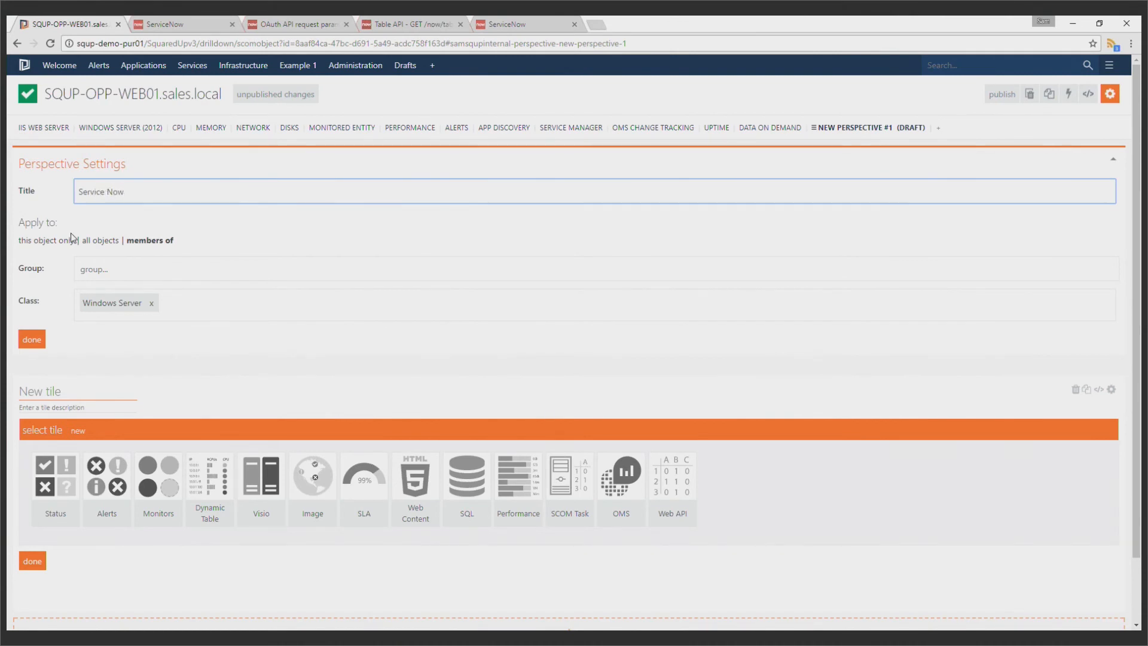
pyautogui.click(71, 213)
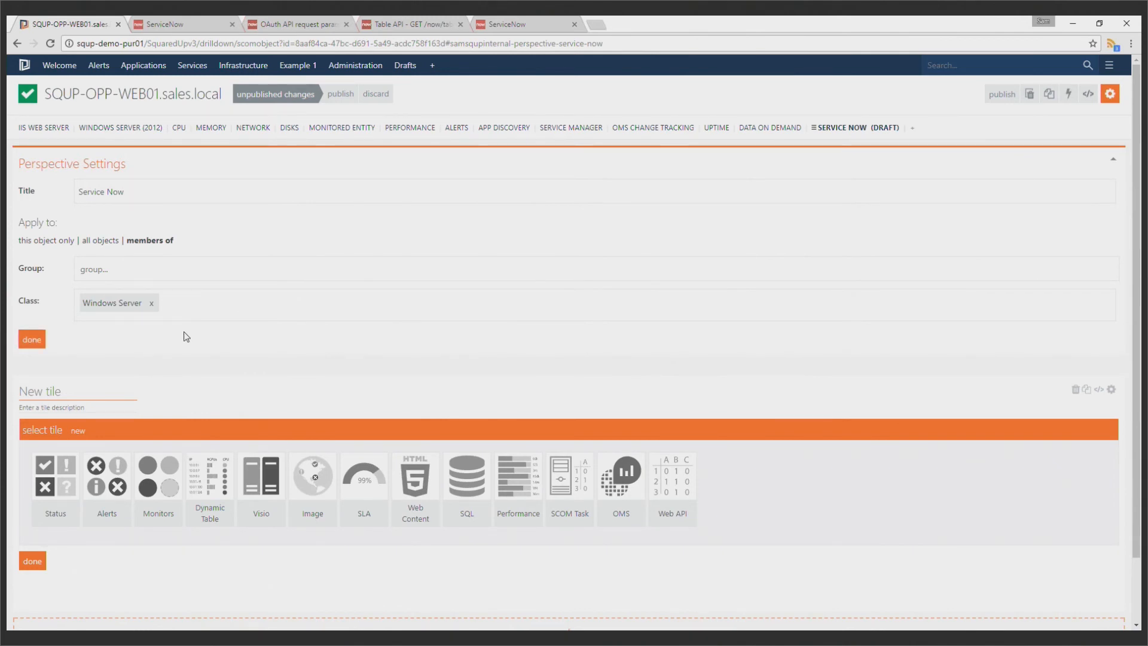
pyautogui.click(33, 340)
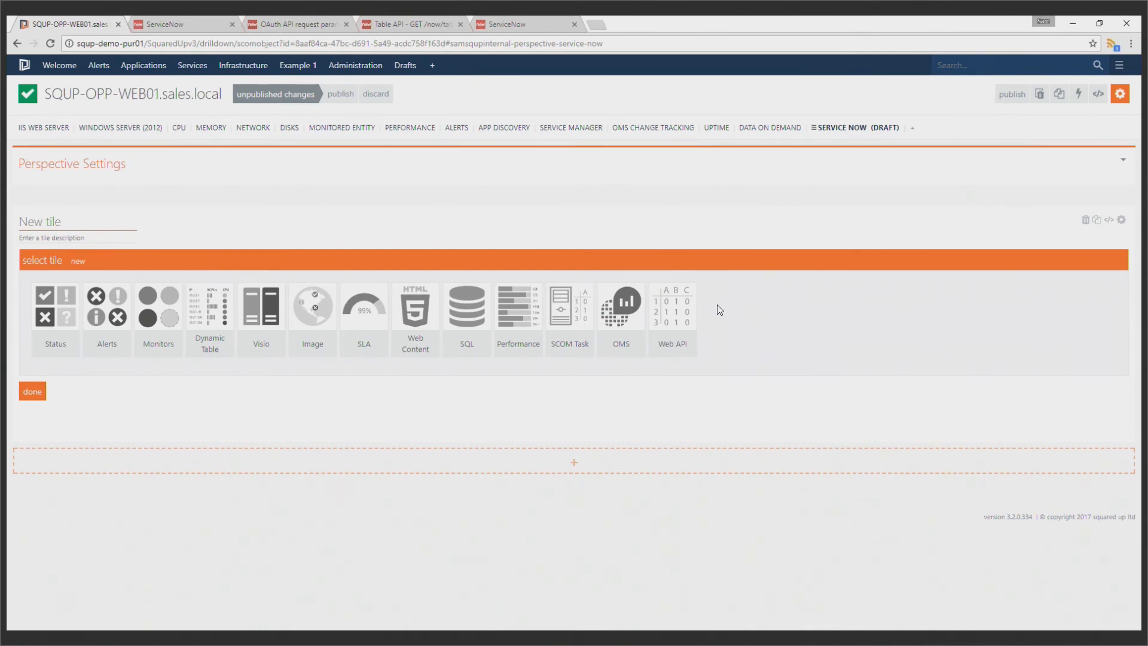
# Make the new tile a Web API (Grid) tile that uses the service now provider
pyautogui.click(682, 314)
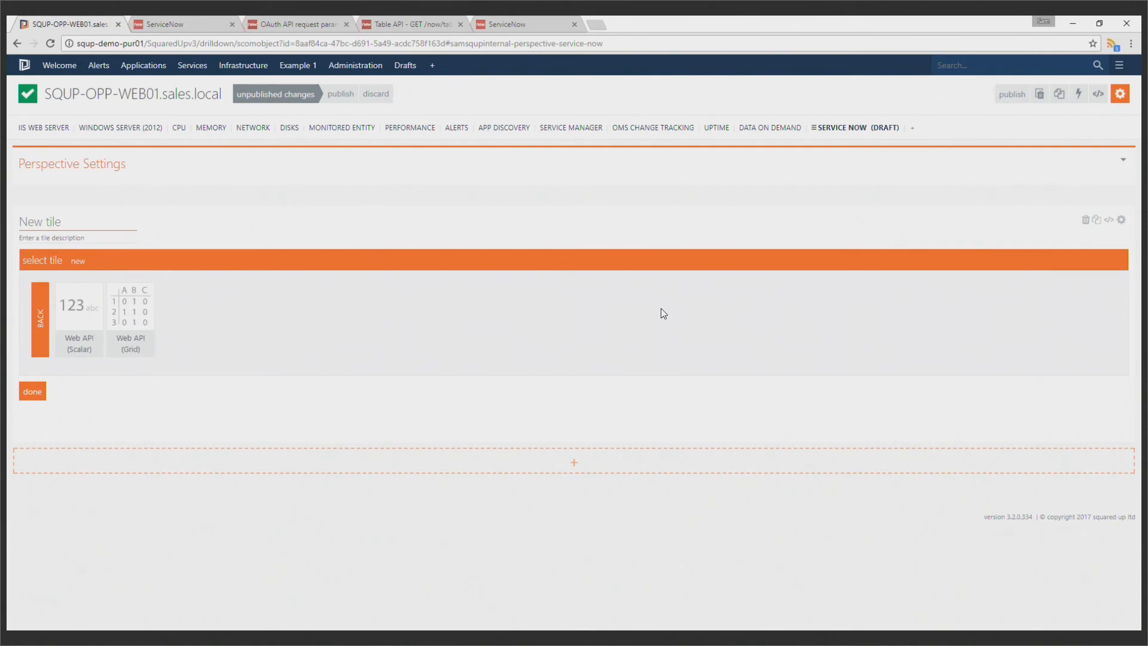
pyautogui.click(136, 309)
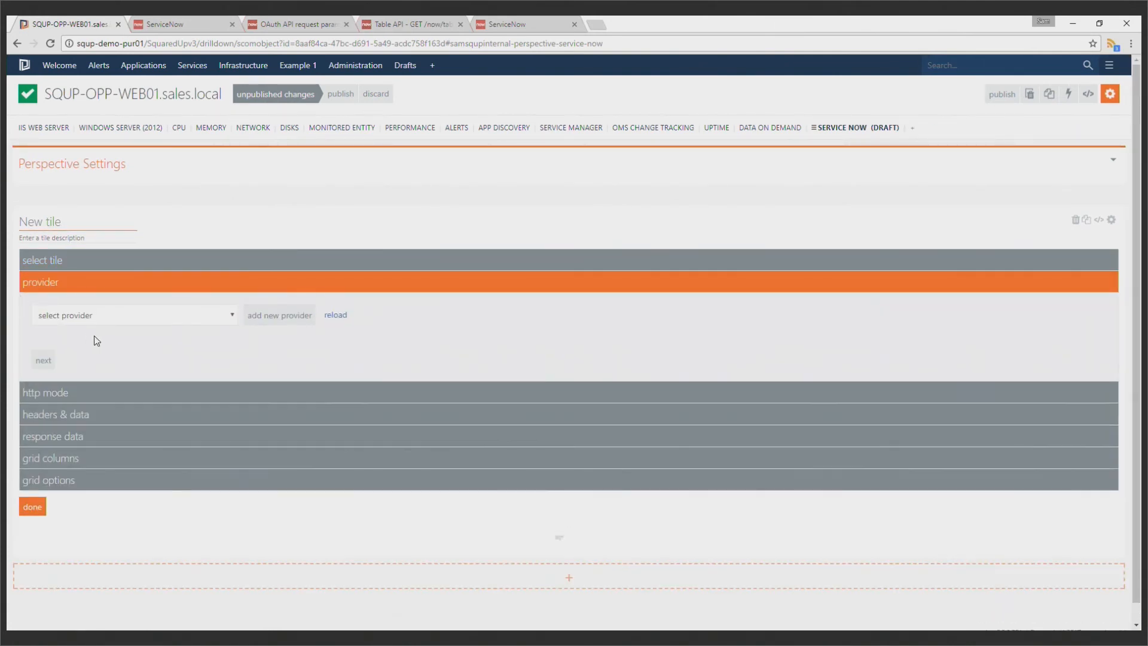
pyautogui.click(108, 321)
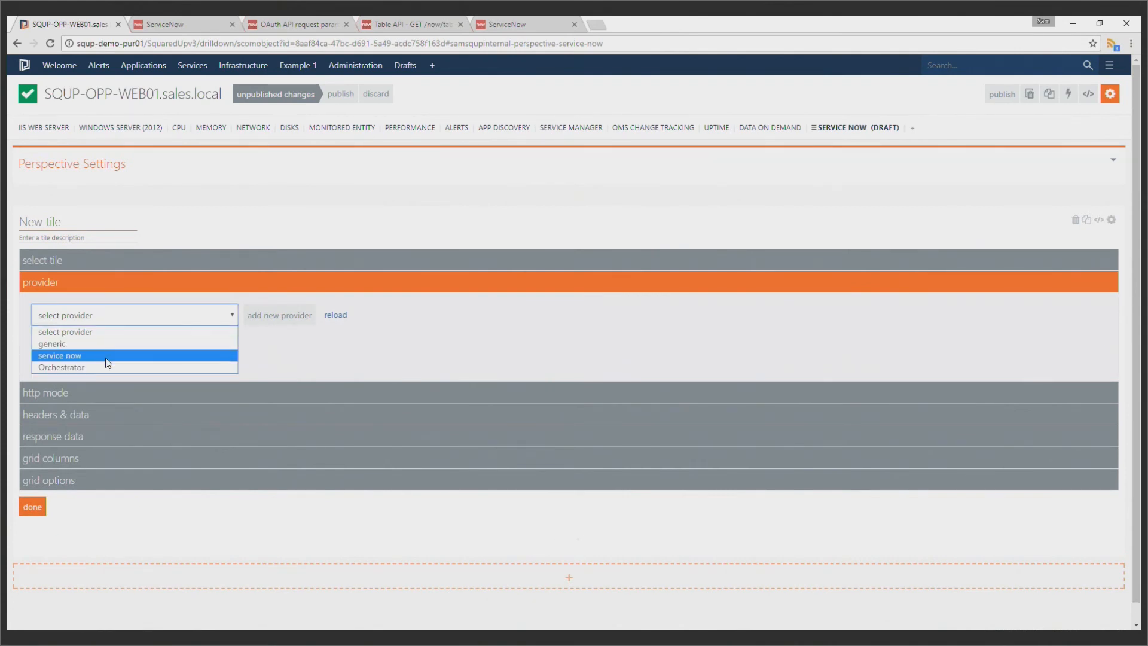
pyautogui.click(108, 355)
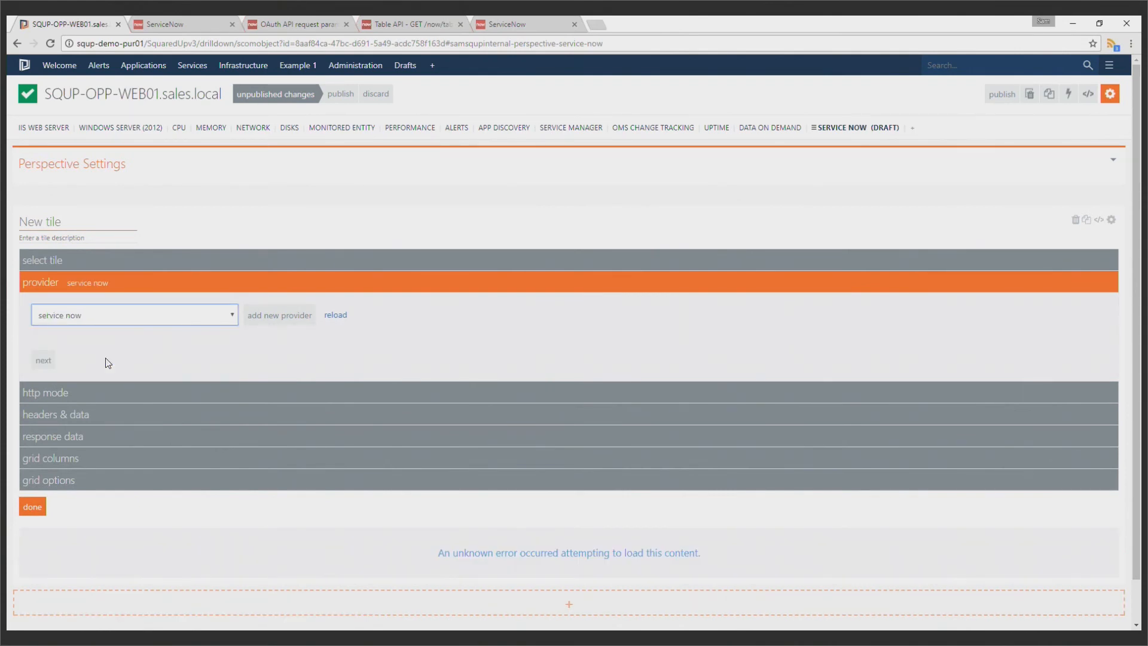
pyautogui.click(49, 366)
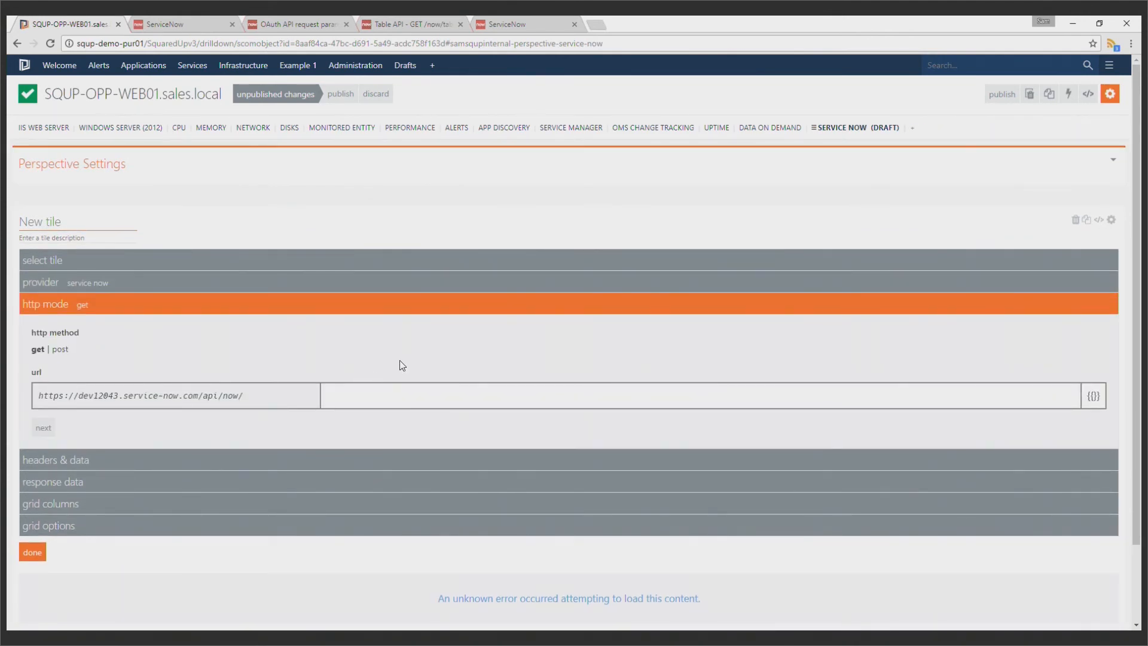
# Set the tile's GET request URL path to table/change_request
pyautogui.write('table/change_request')
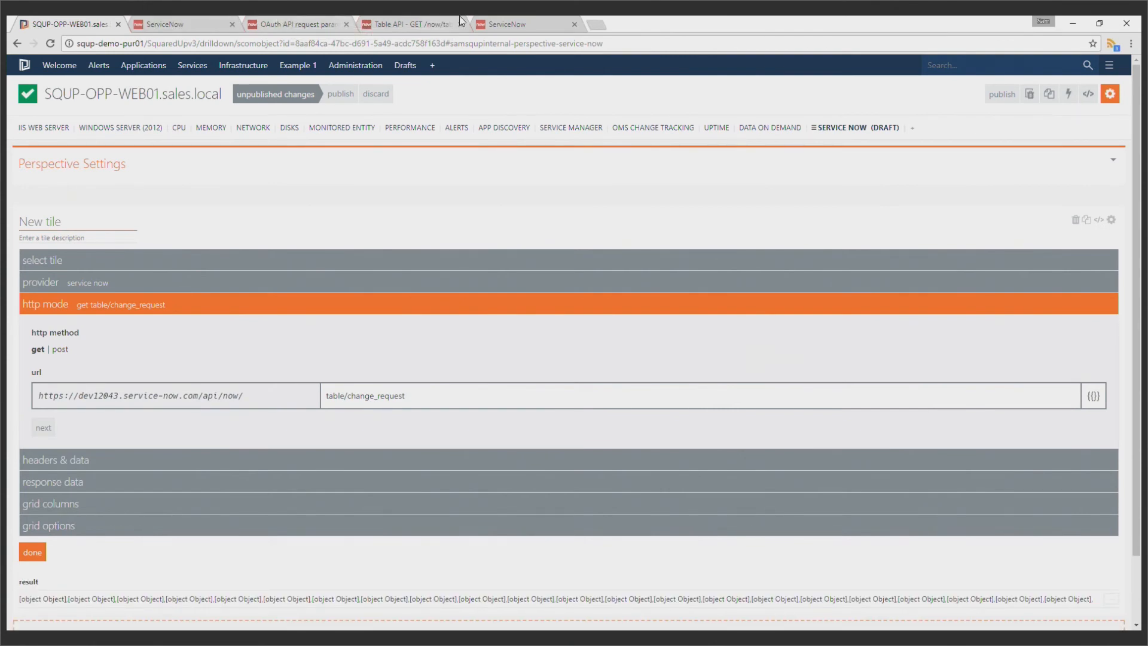
# Check the Table API query parameters in ServiceNow's REST API Explorer and add sysparm_limit with value 10 to the tile's query-string data
pyautogui.click(505, 24)
pyautogui.scroll(2, 584, 223)
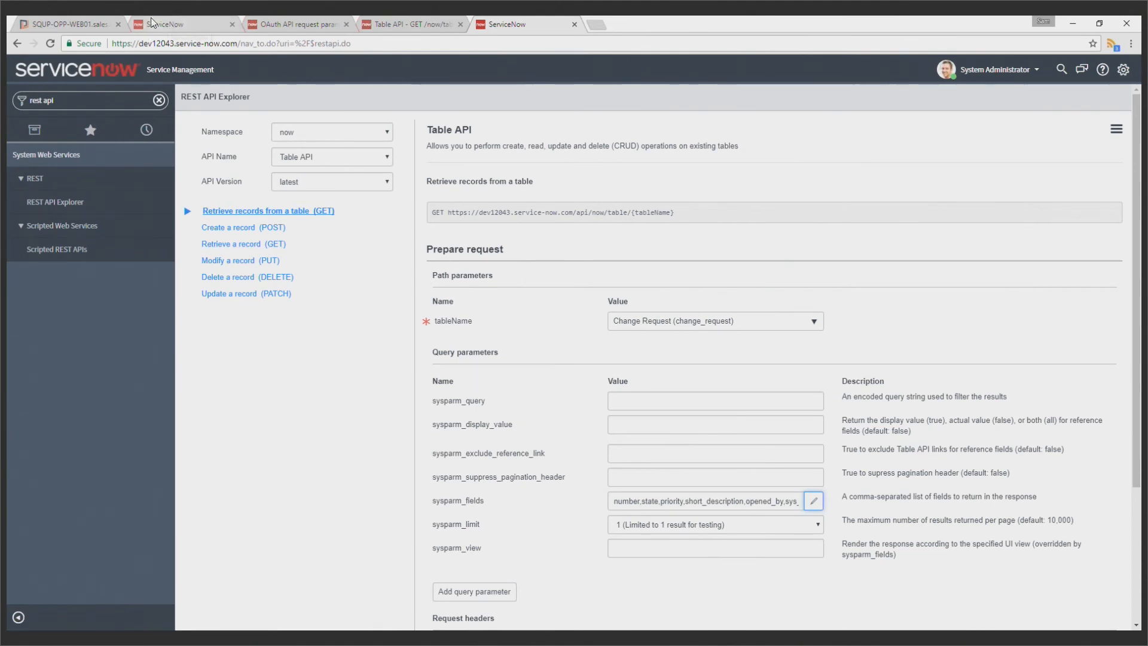
pyautogui.click(103, 17)
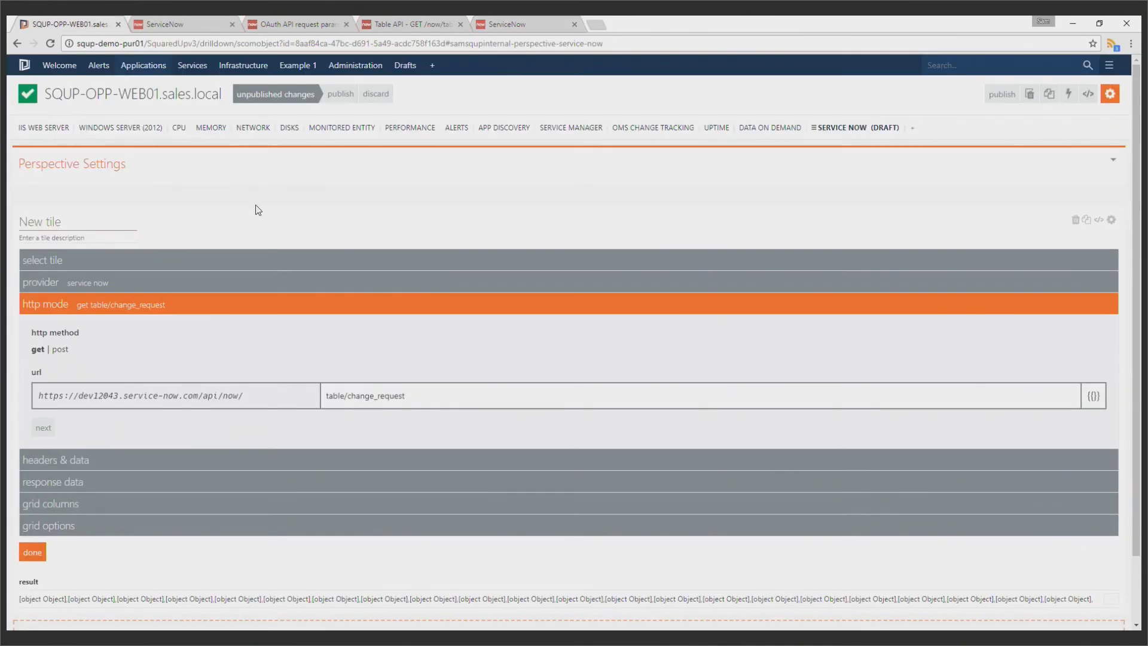
pyautogui.click(321, 459)
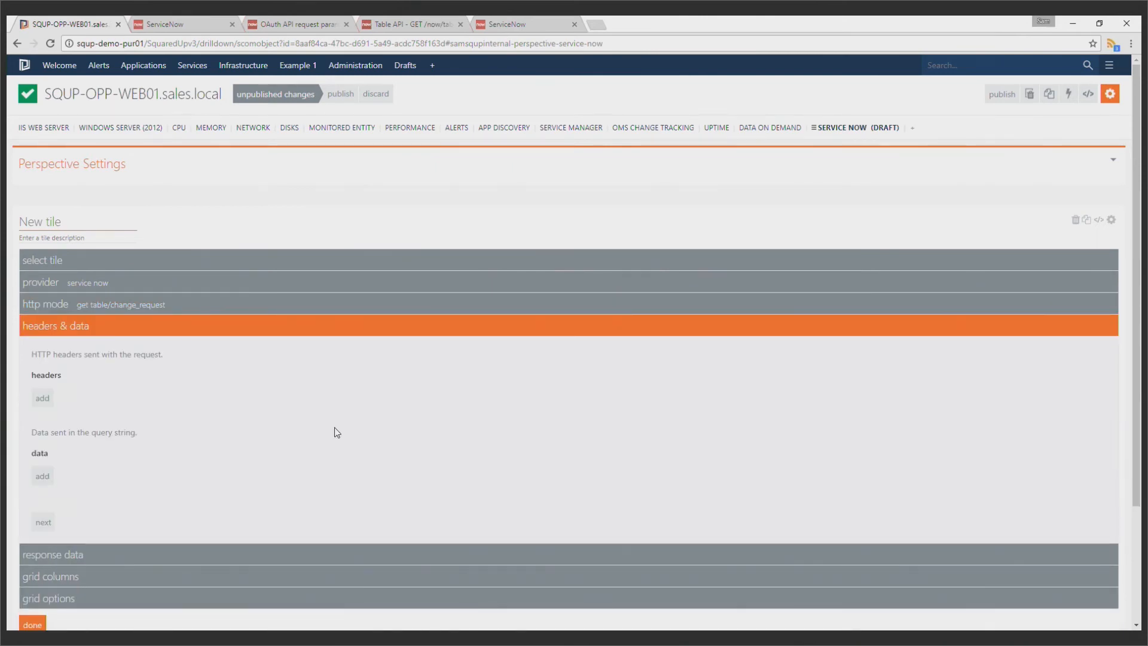
pyautogui.scroll(-2, 281, 445)
pyautogui.scroll(-1, 90, 487)
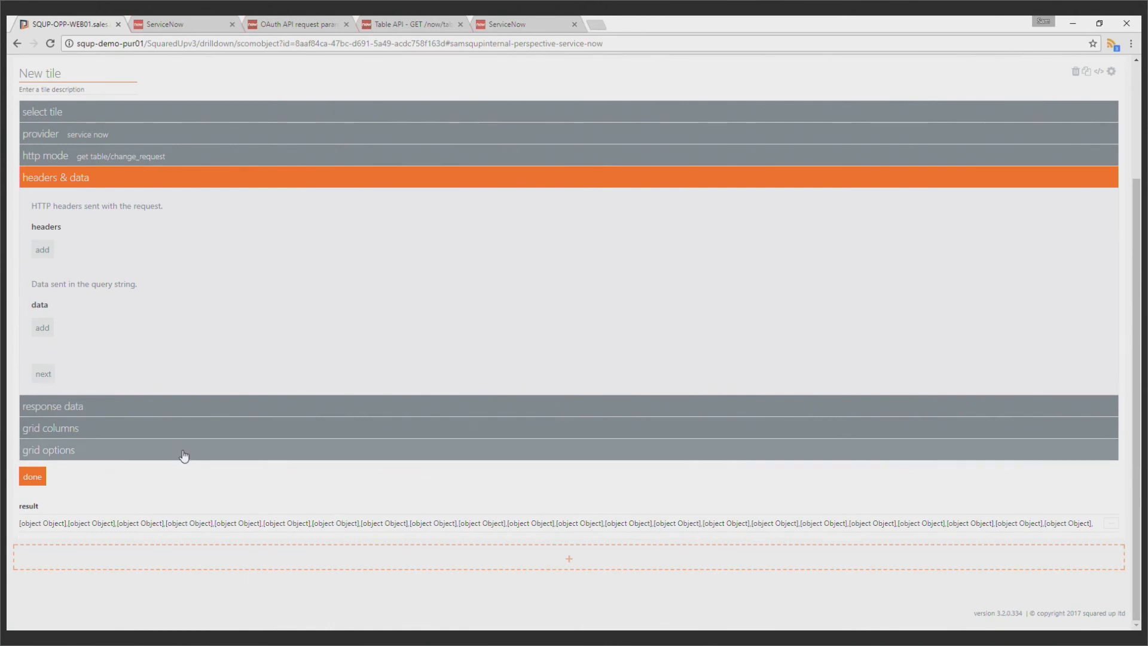
pyautogui.click(45, 328)
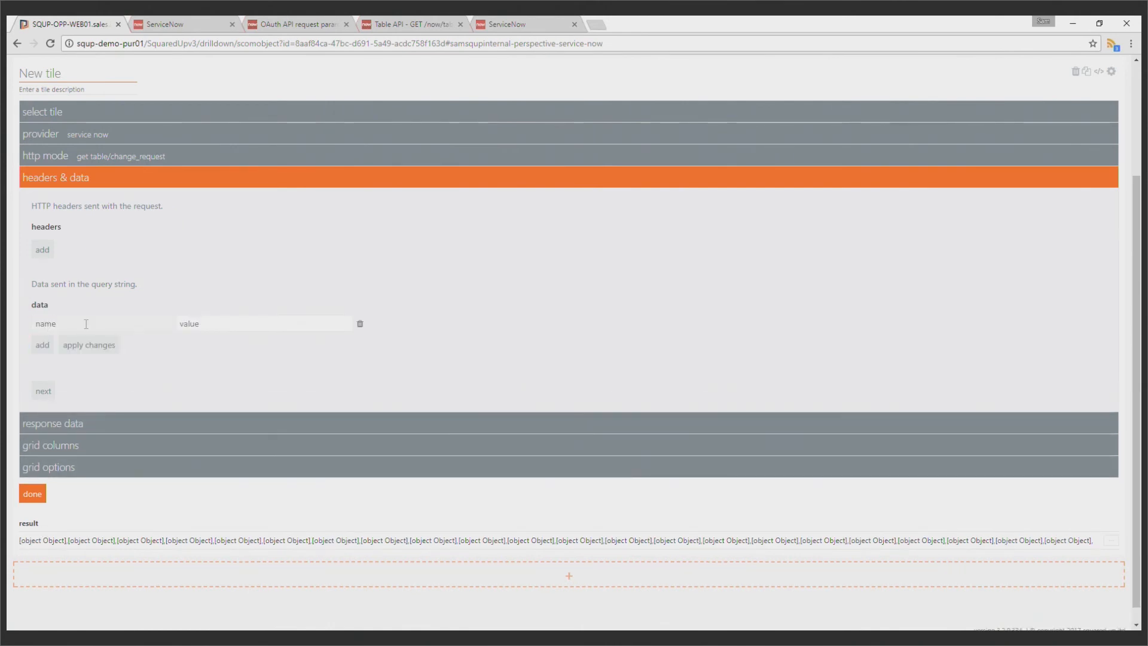
pyautogui.click(90, 324)
pyautogui.write('sysparm_limit')
pyautogui.press('Tab')
pyautogui.write('10')
pyautogui.click(83, 343)
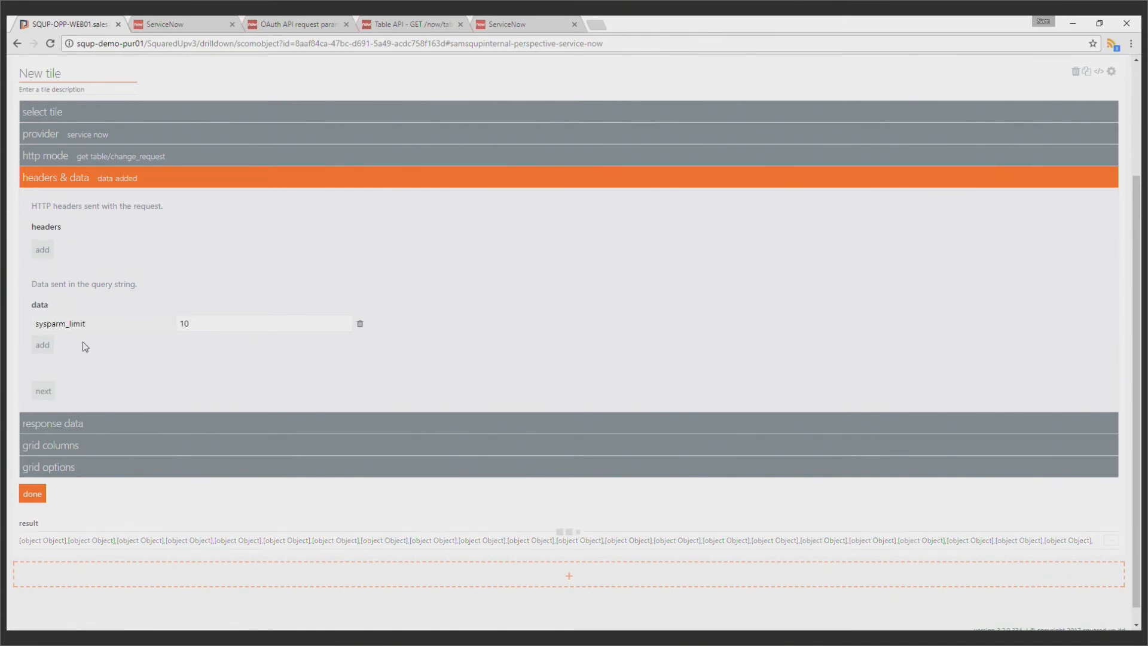
# Read the supported request parameters in the ServiceNow Table API GET documentation, focusing on sysparm_limit and sysparm_display_value
pyautogui.click(400, 24)
pyautogui.scroll(-1, 541, 219)
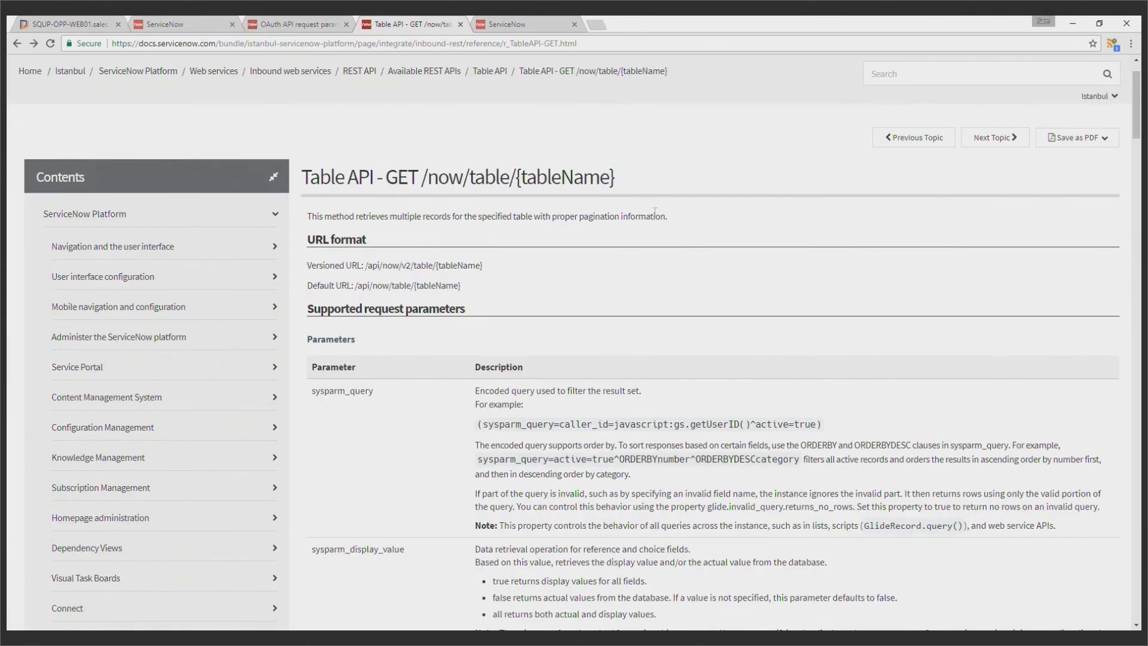
pyautogui.scroll(-1, 359, 93)
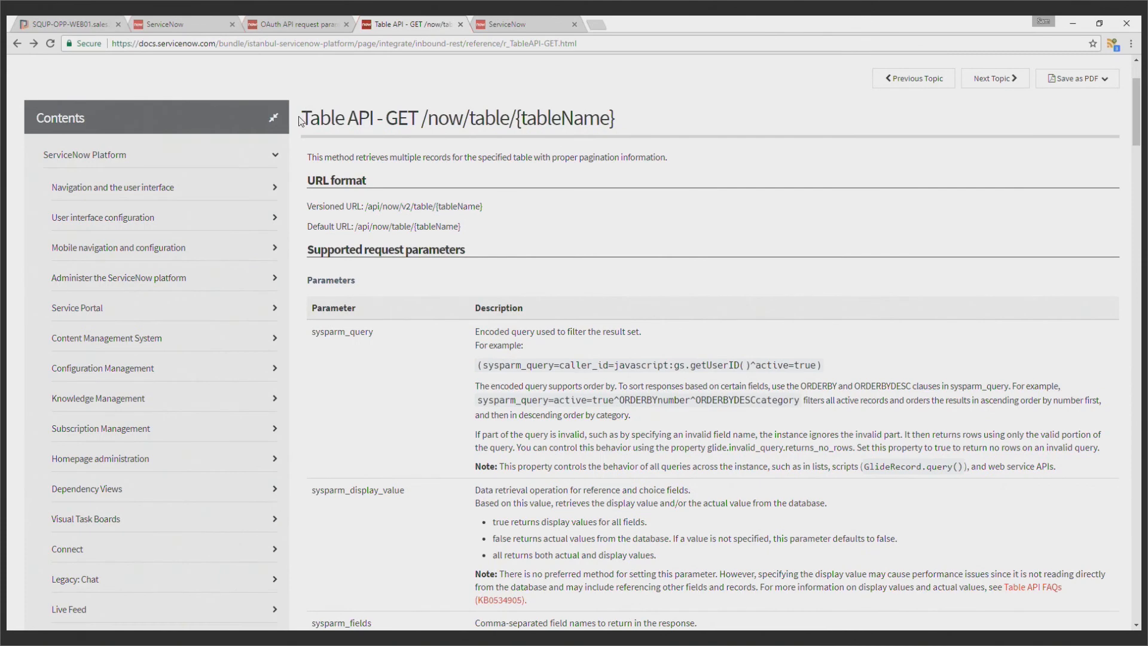
pyautogui.scroll(-1, 622, 190)
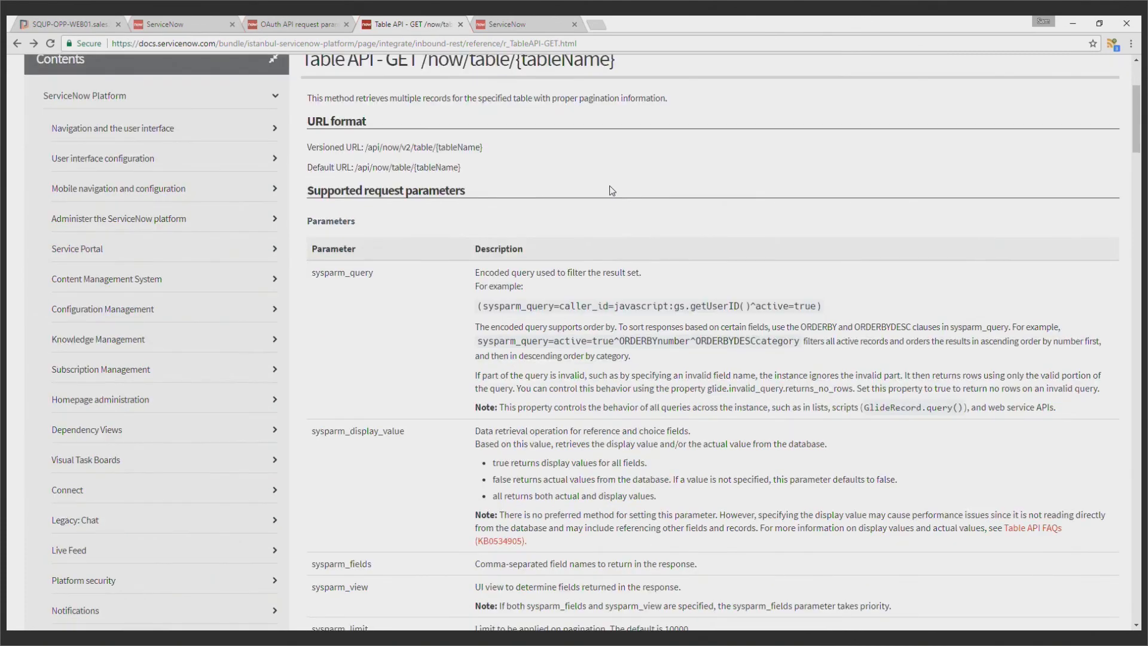
pyautogui.scroll(-2, 584, 179)
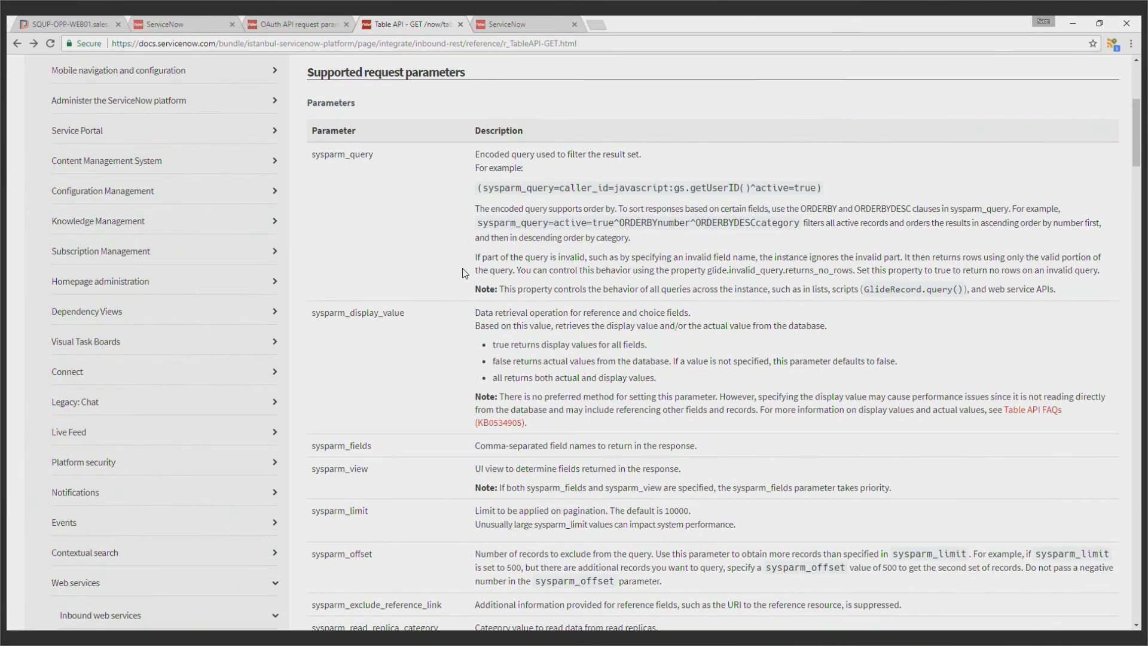
pyautogui.scroll(-1, 451, 317)
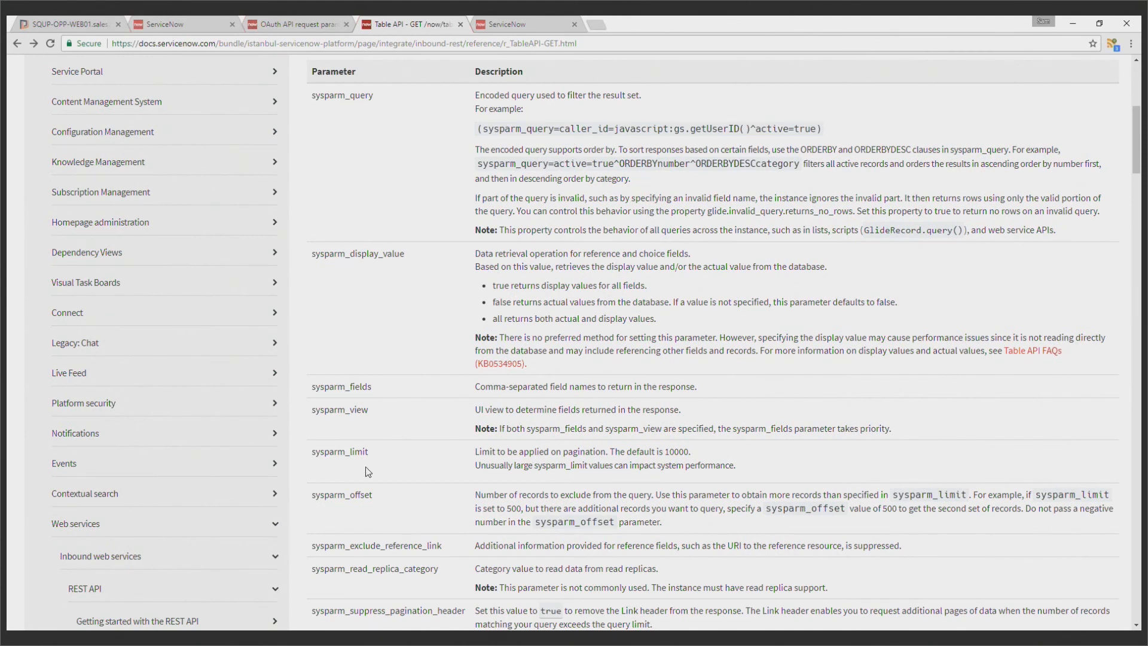
pyautogui.moveTo(366, 451); pyautogui.dragTo(310, 450)
pyautogui.moveTo(409, 256); pyautogui.dragTo(310, 255)
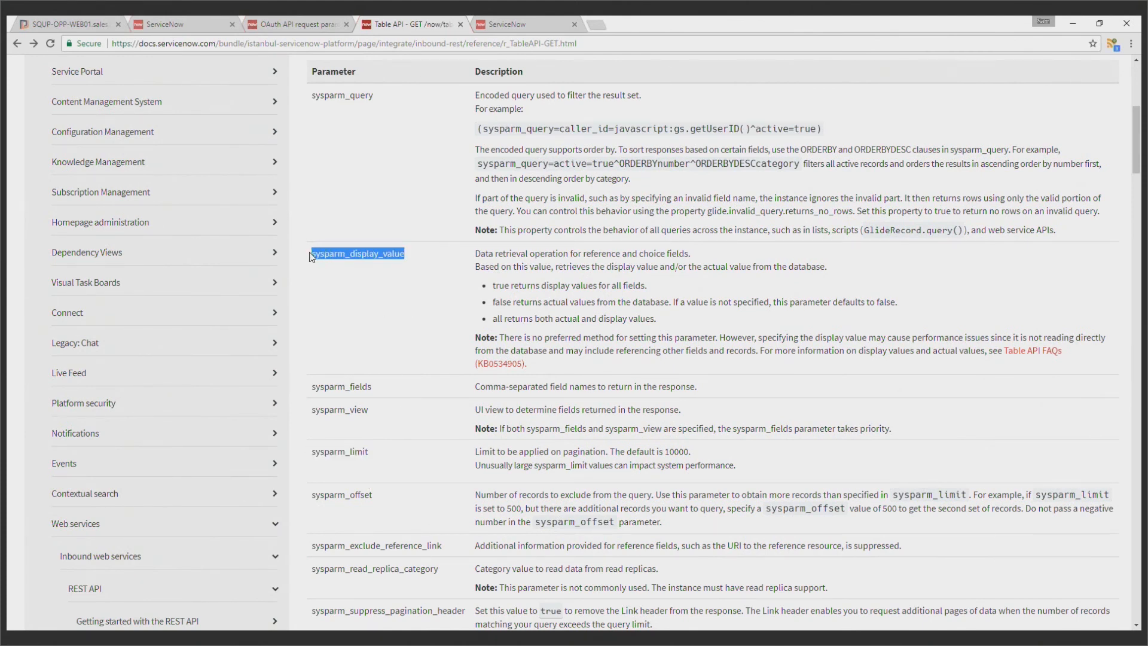
# Add the query-string parameter sysparm_display_value with value true to the Squared Up tile and apply it
pyautogui.click(108, 23)
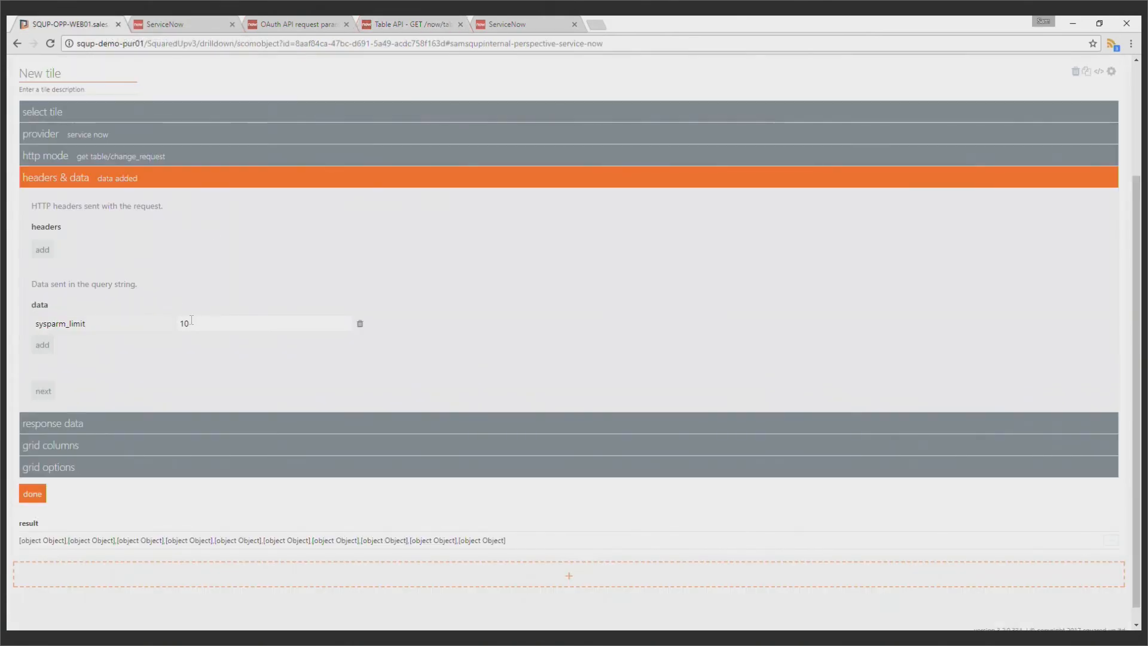
pyautogui.click(38, 347)
pyautogui.write('sys')
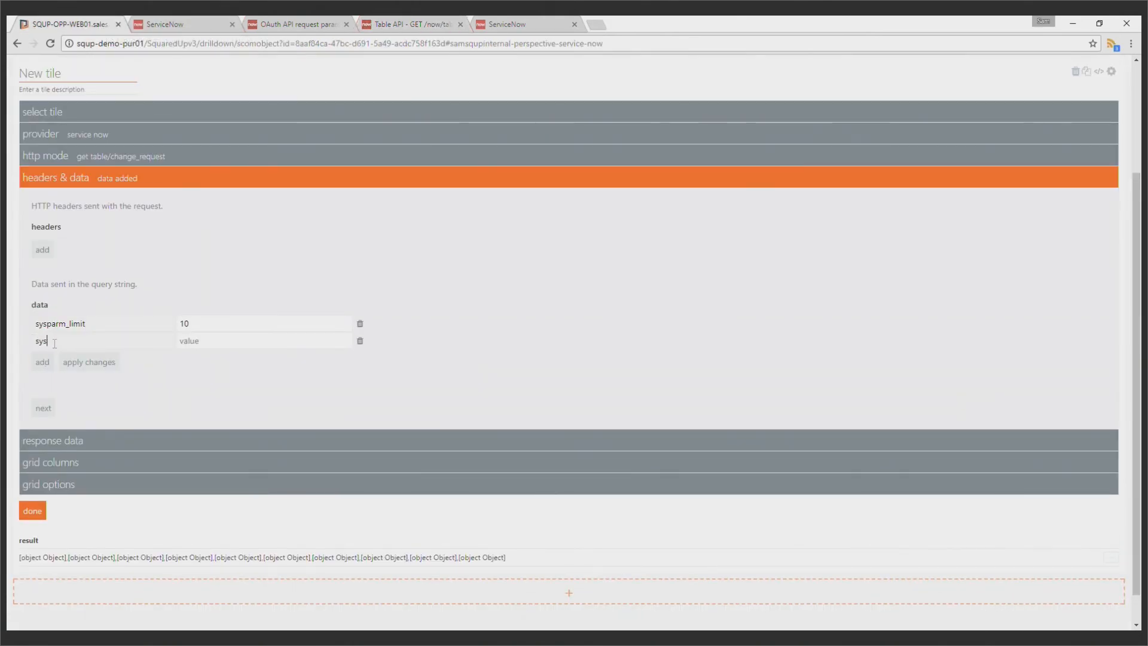
pyautogui.write('parm_display_value')
pyautogui.write('true')
pyautogui.click(96, 361)
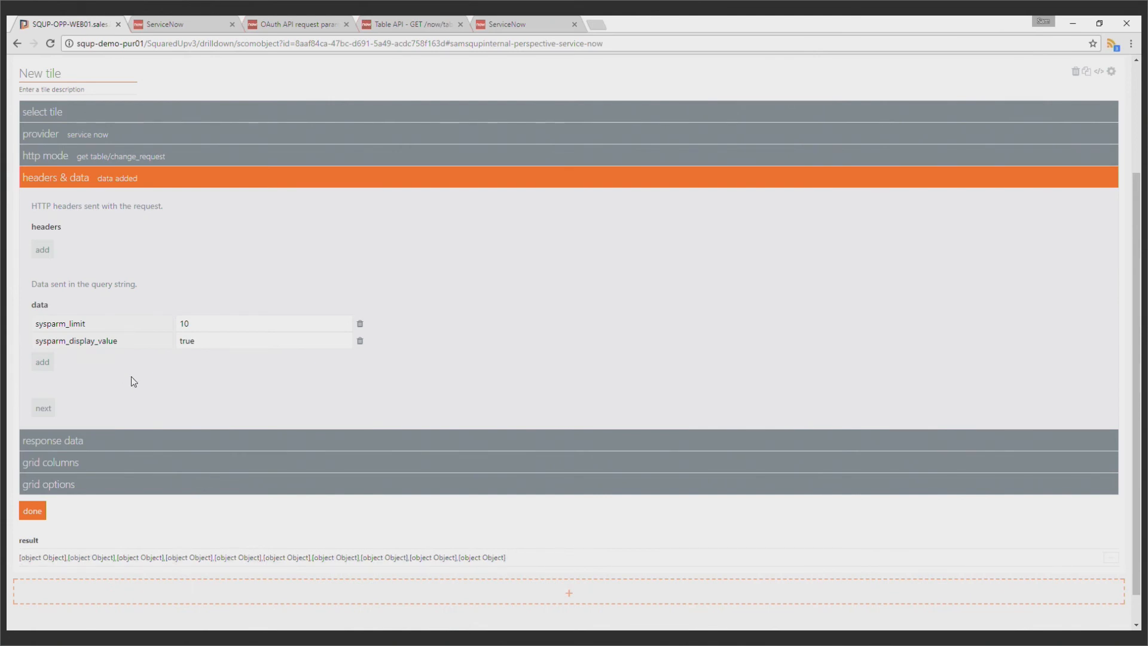
# Add an empty query-string data row and set the response data key path to result
pyautogui.click(43, 361)
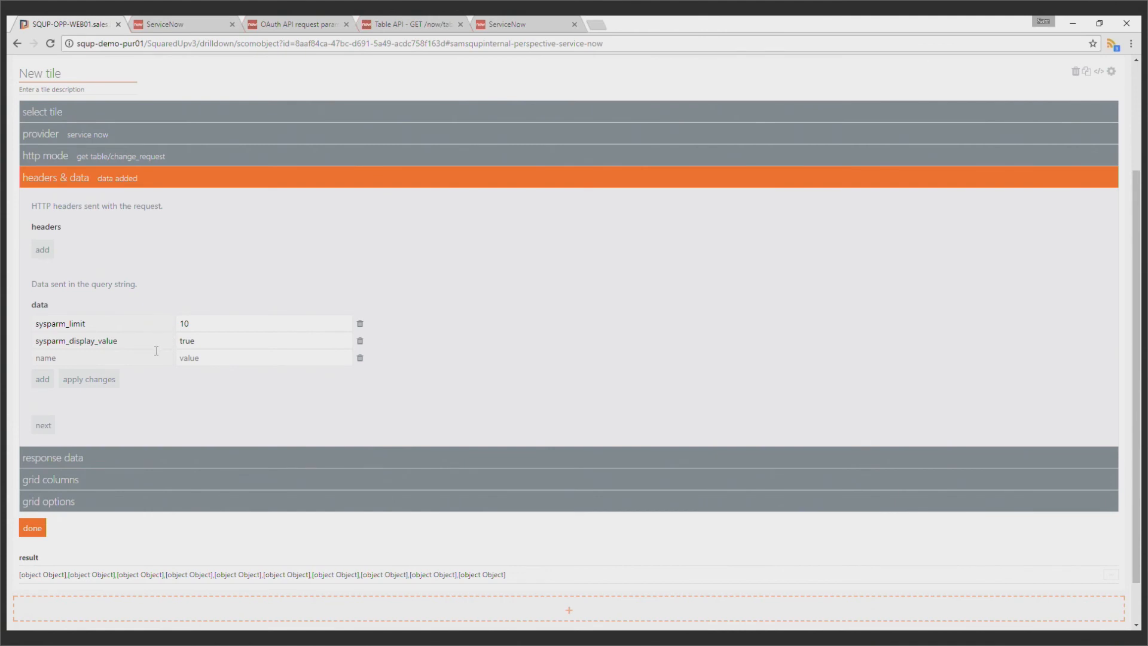
pyautogui.click(71, 458)
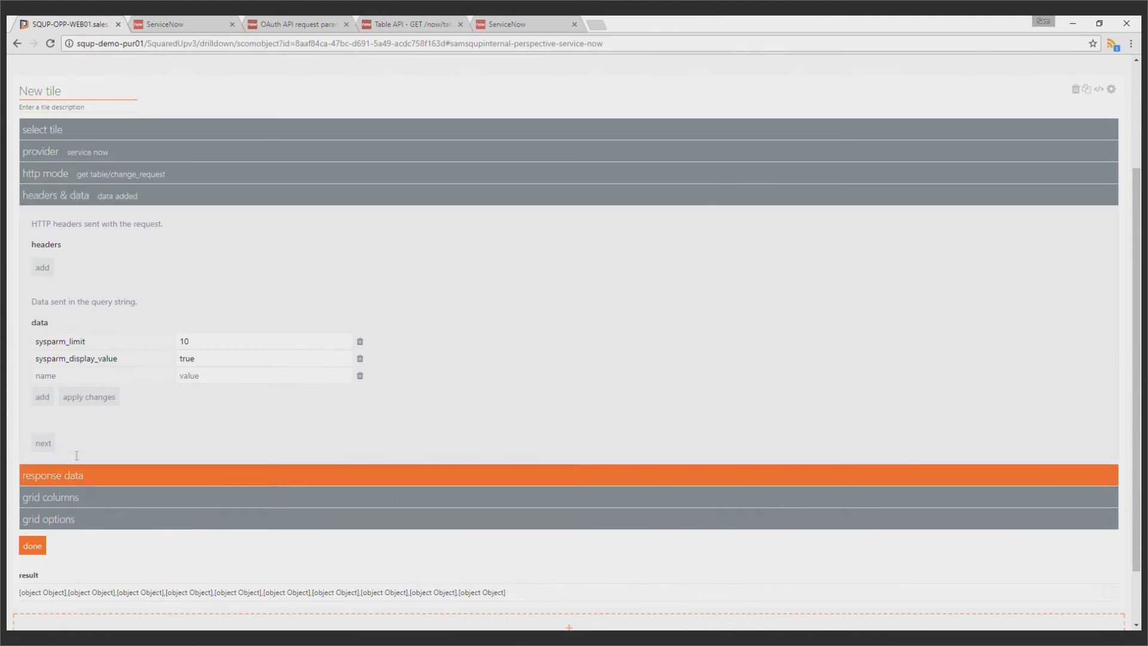
pyautogui.click(128, 364)
pyautogui.write('result')
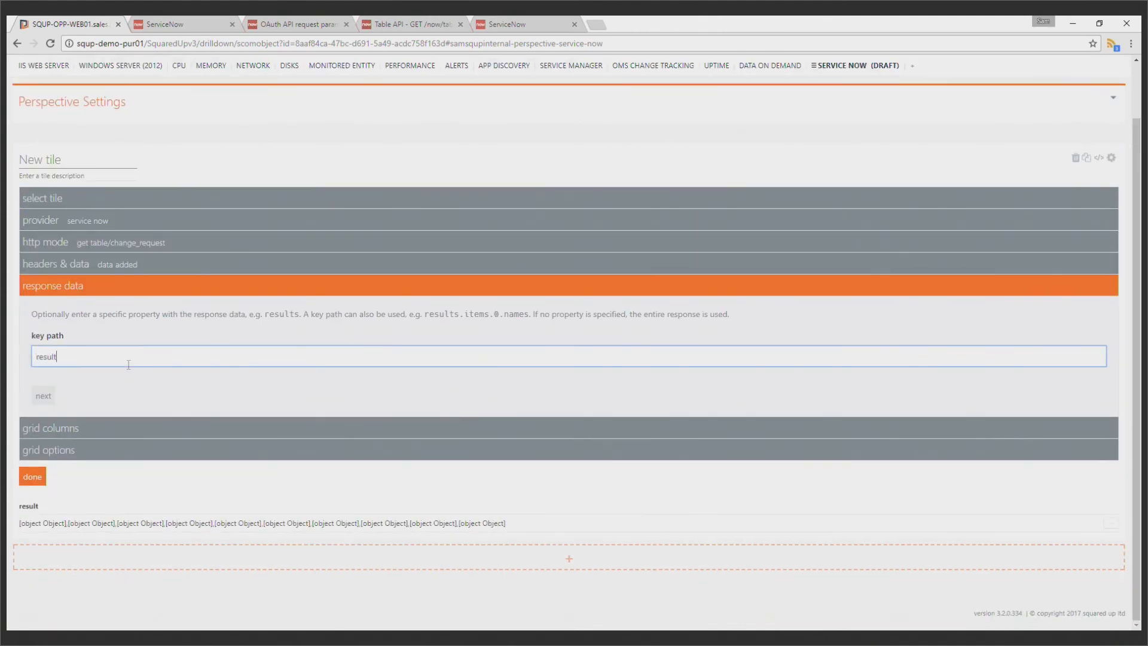
pyautogui.click(141, 379)
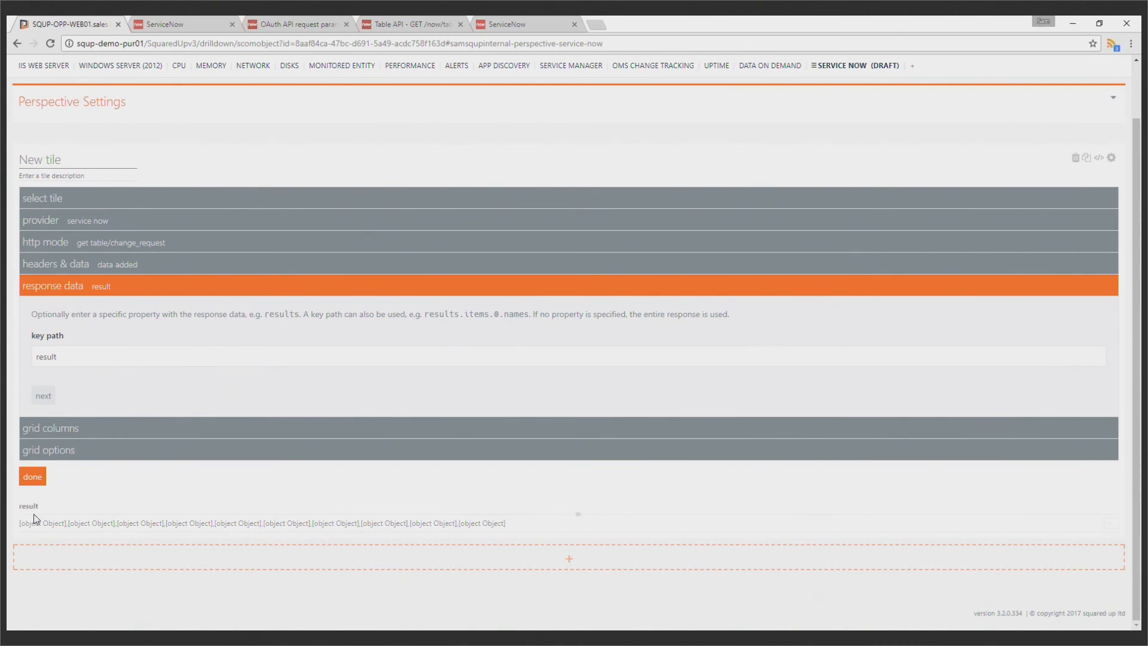
# Open the tile's grid columns settings and review the available change request fields
pyautogui.scroll(-3, 136, 518)
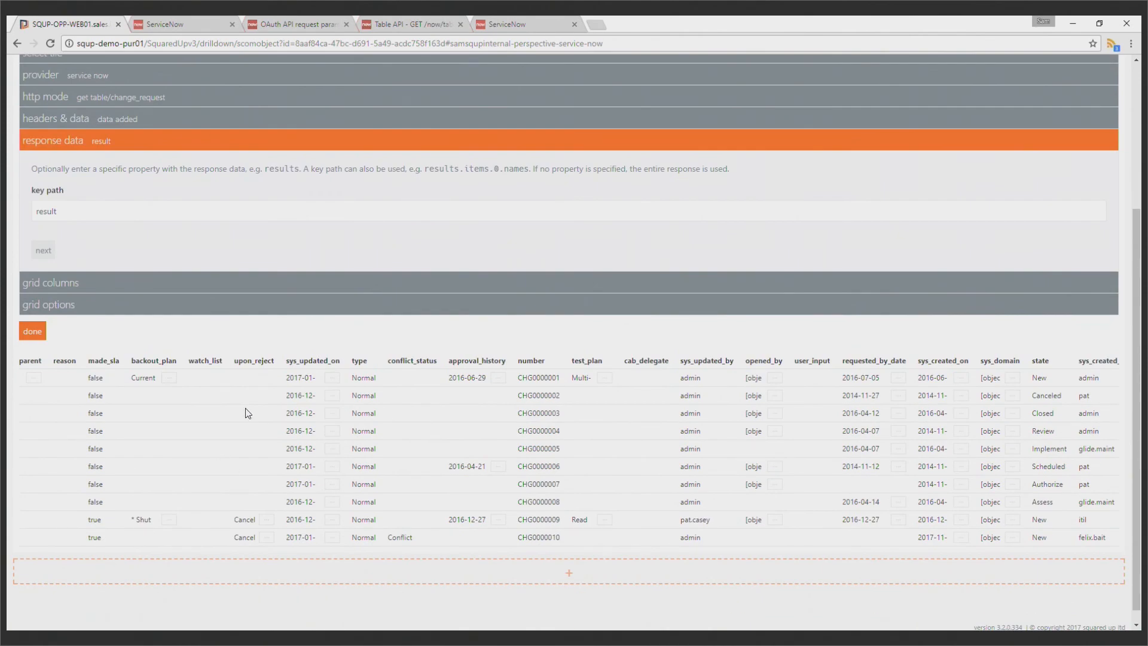
pyautogui.click(223, 287)
pyautogui.scroll(7, 448, 280)
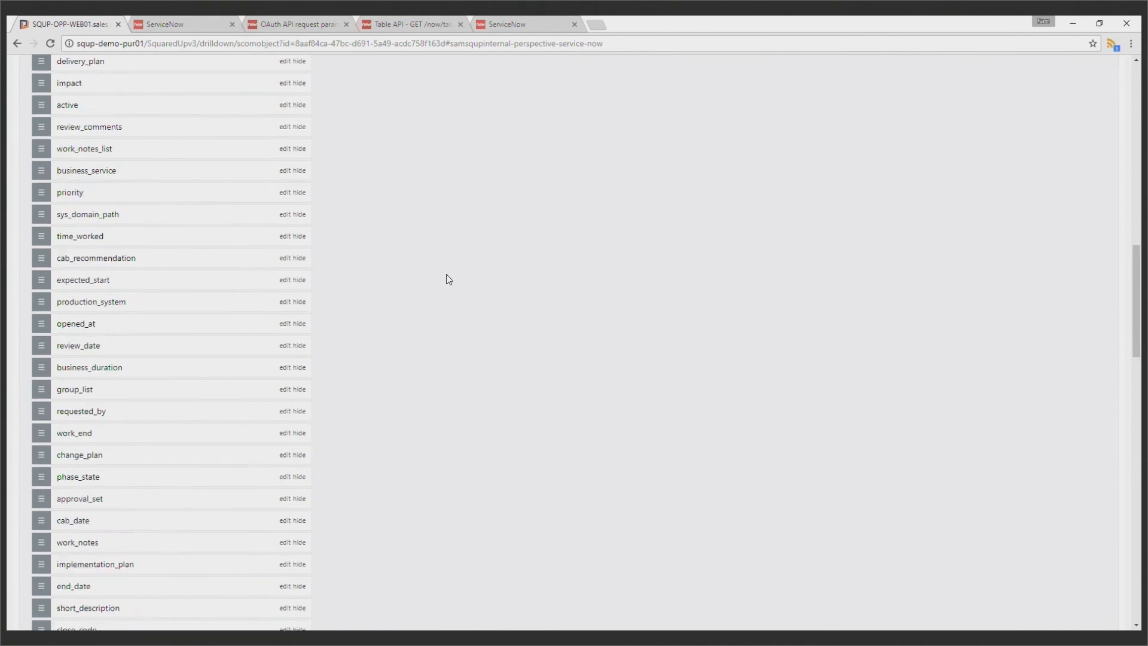
pyautogui.scroll(5, 448, 279)
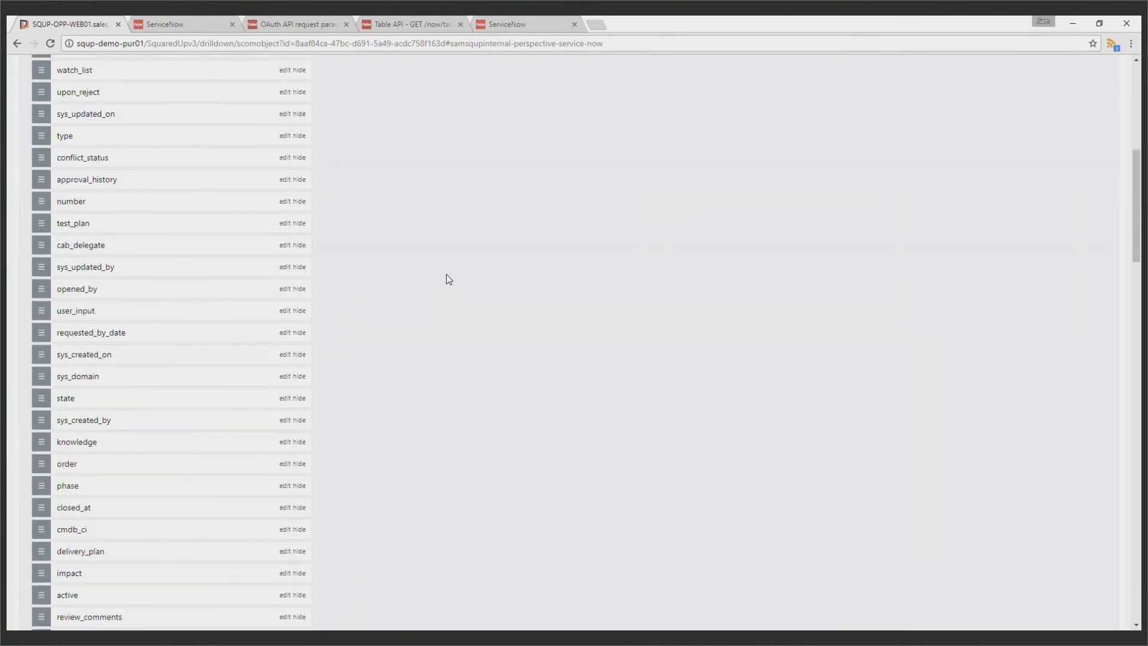
pyautogui.scroll(-3, 448, 279)
pyautogui.scroll(-9, 449, 279)
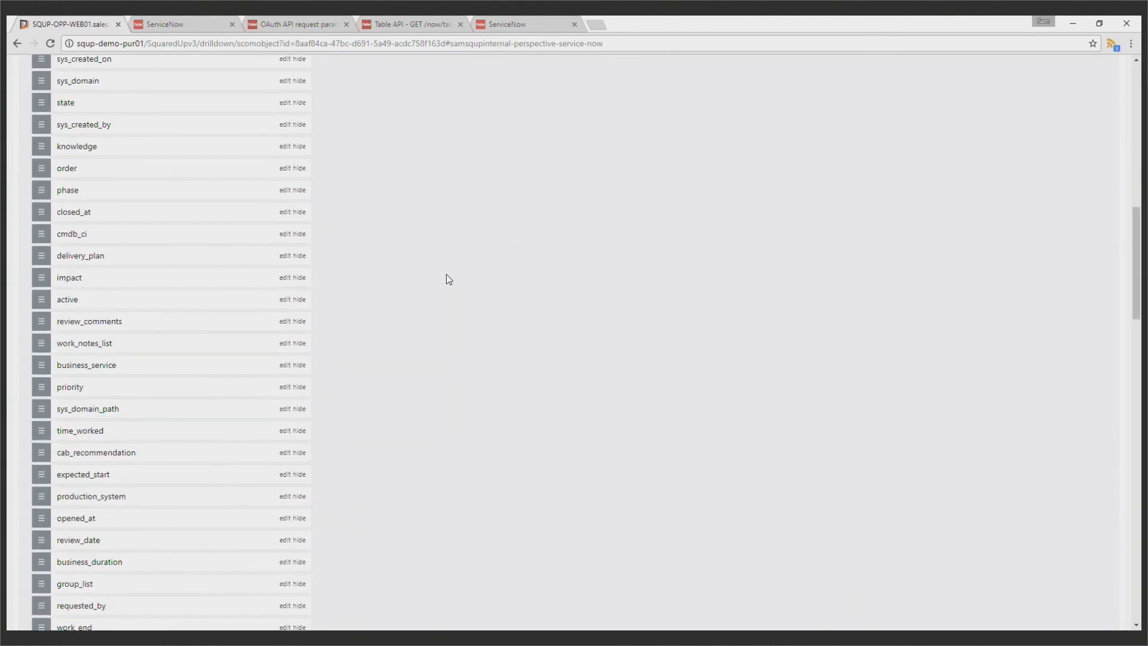
pyautogui.scroll(-8, 449, 279)
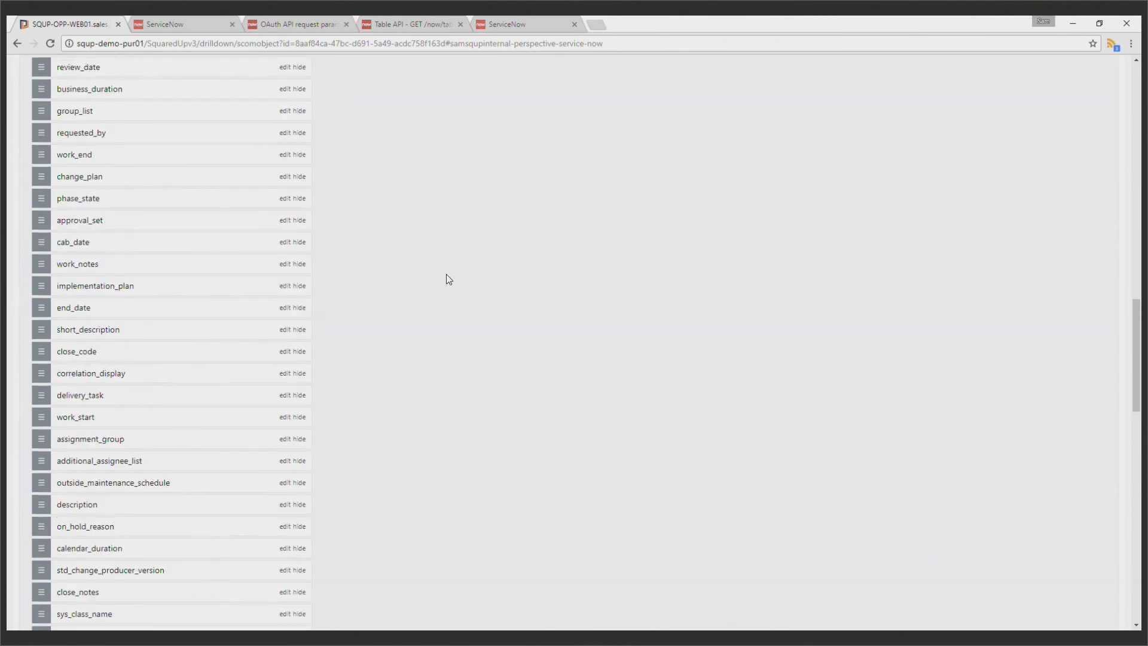
pyautogui.scroll(-10, 449, 279)
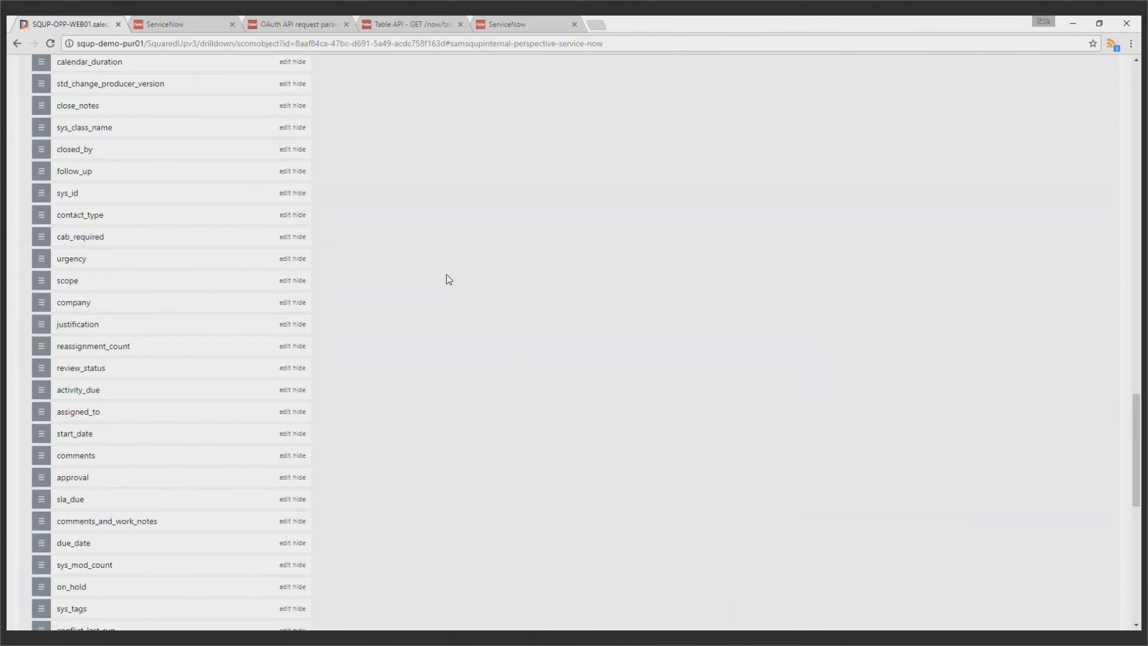
# Select the sysparm_fields value in the ServiceNow REST API Explorer to copy it, covering number, state, priority, short_description, opened_by and sys_id
pyautogui.scroll(4, 449, 280)
pyautogui.scroll(18, 449, 279)
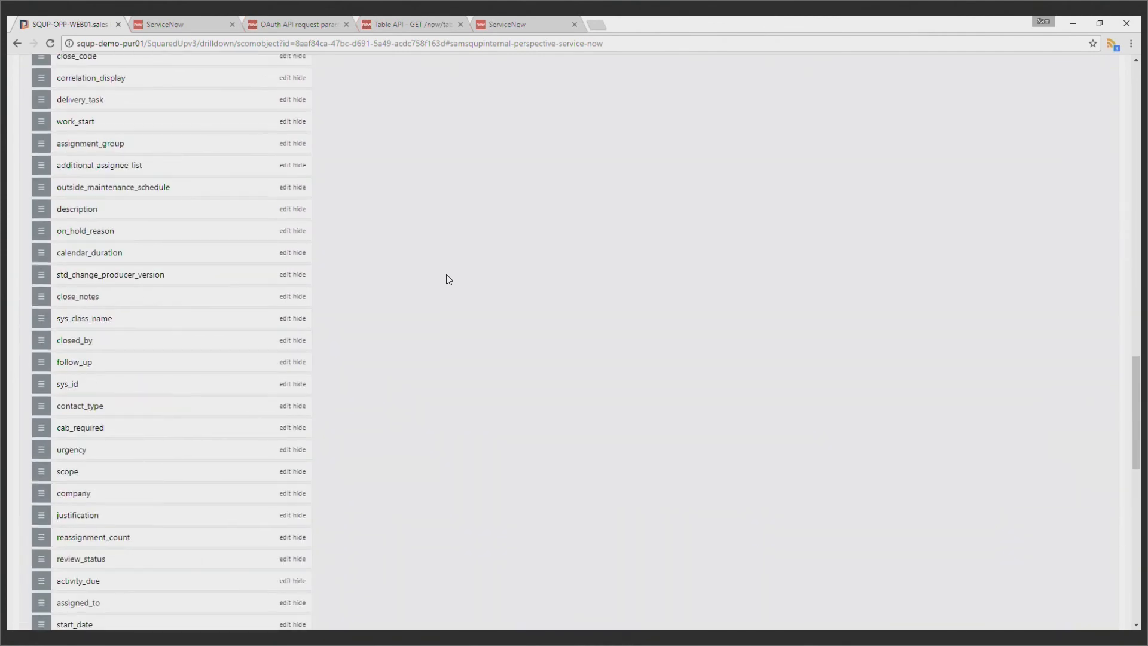
pyautogui.scroll(15, 449, 279)
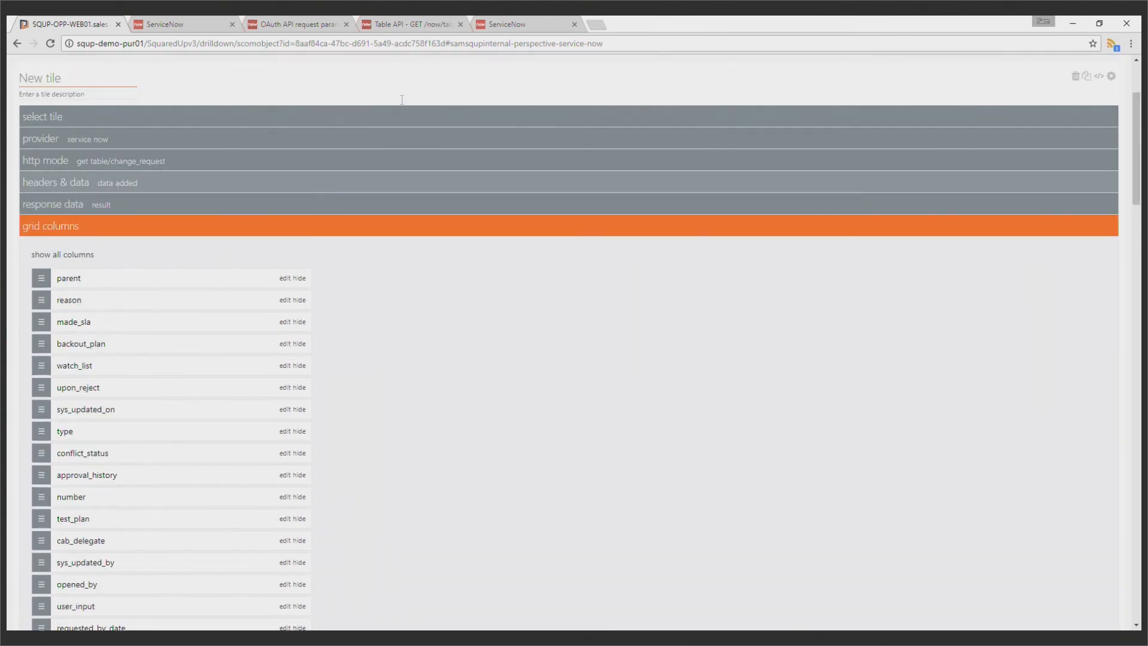
pyautogui.click(503, 18)
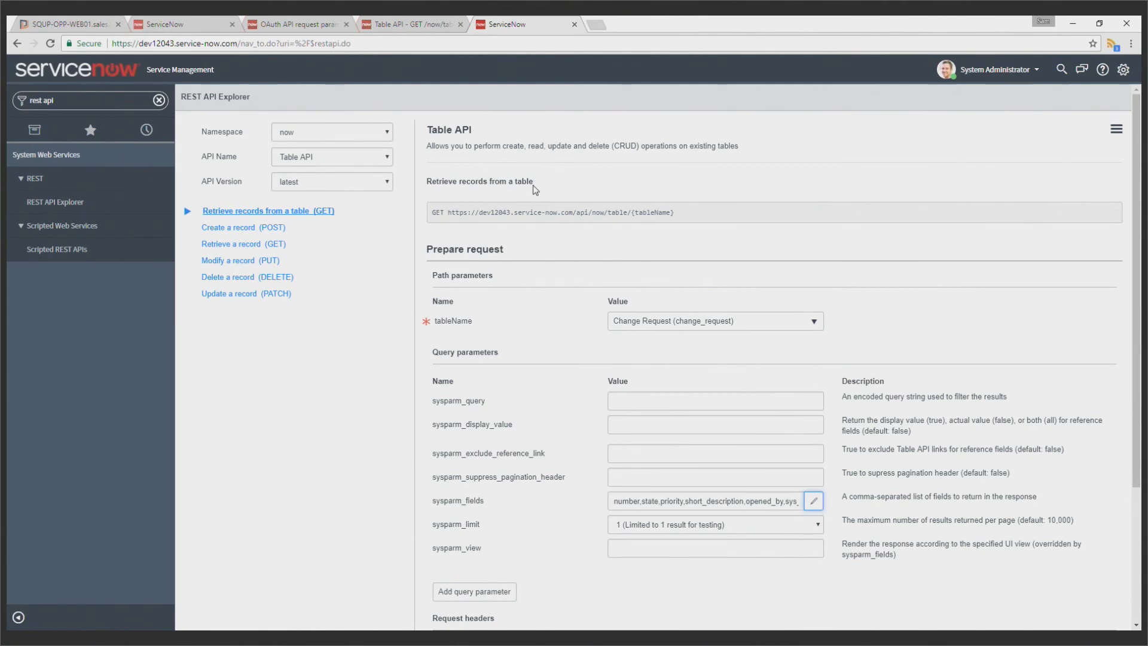
pyautogui.scroll(-1, 533, 185)
pyautogui.moveTo(614, 441); pyautogui.dragTo(846, 433)
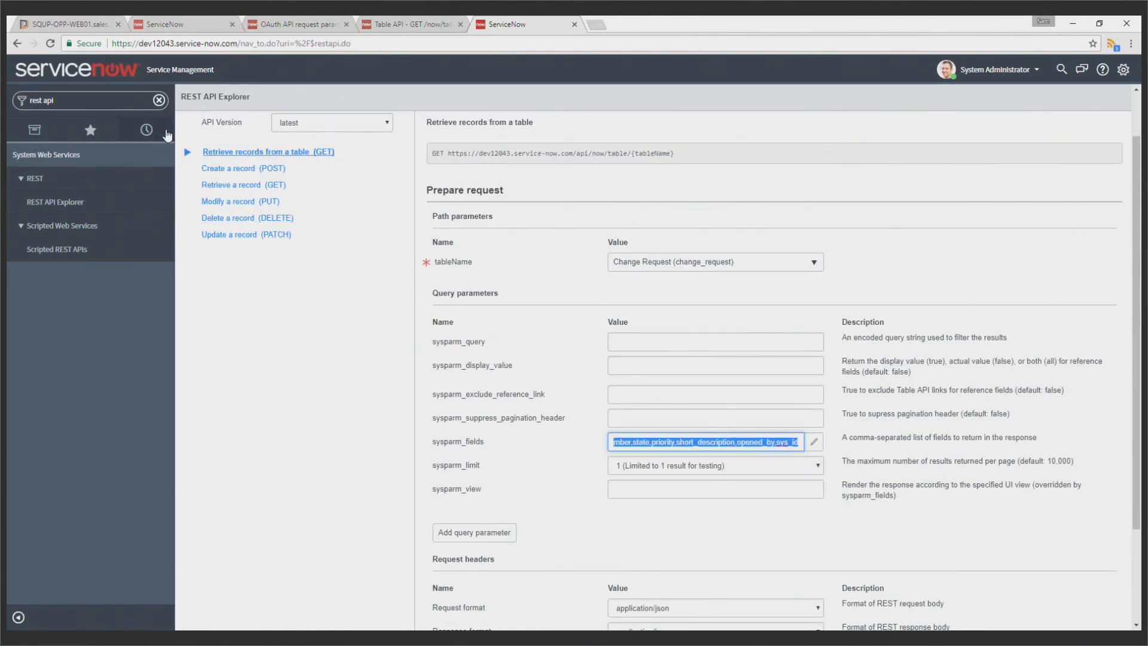
# Return to the Squared Up tile's headers and data settings and start the empty data row's name with sysparm
pyautogui.click(71, 24)
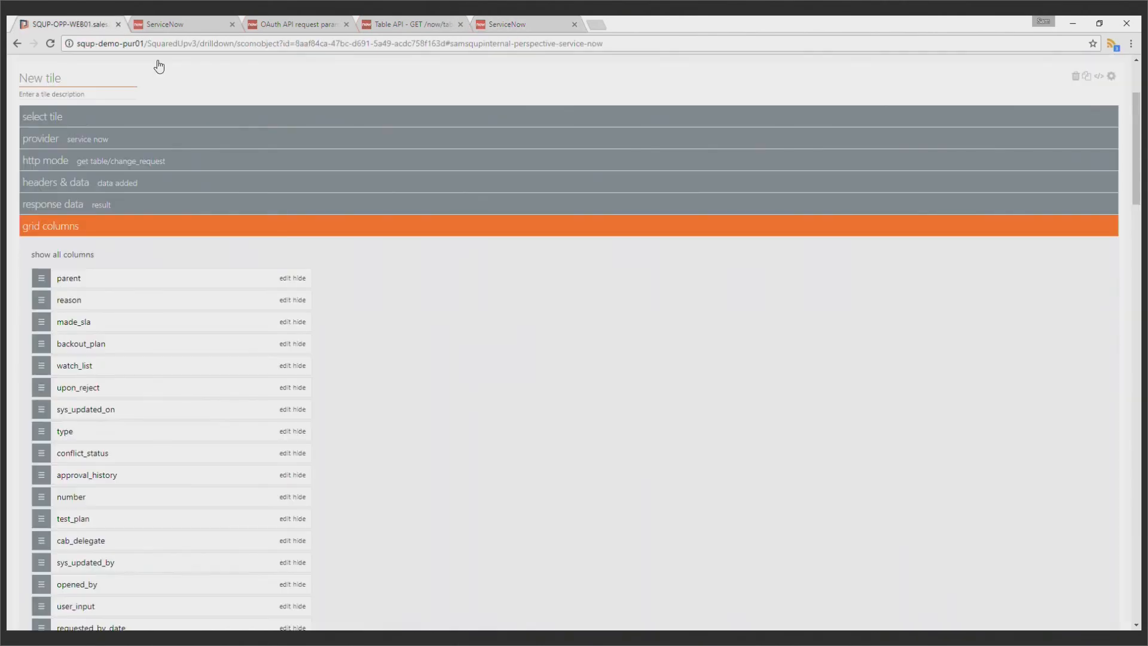
pyautogui.click(122, 187)
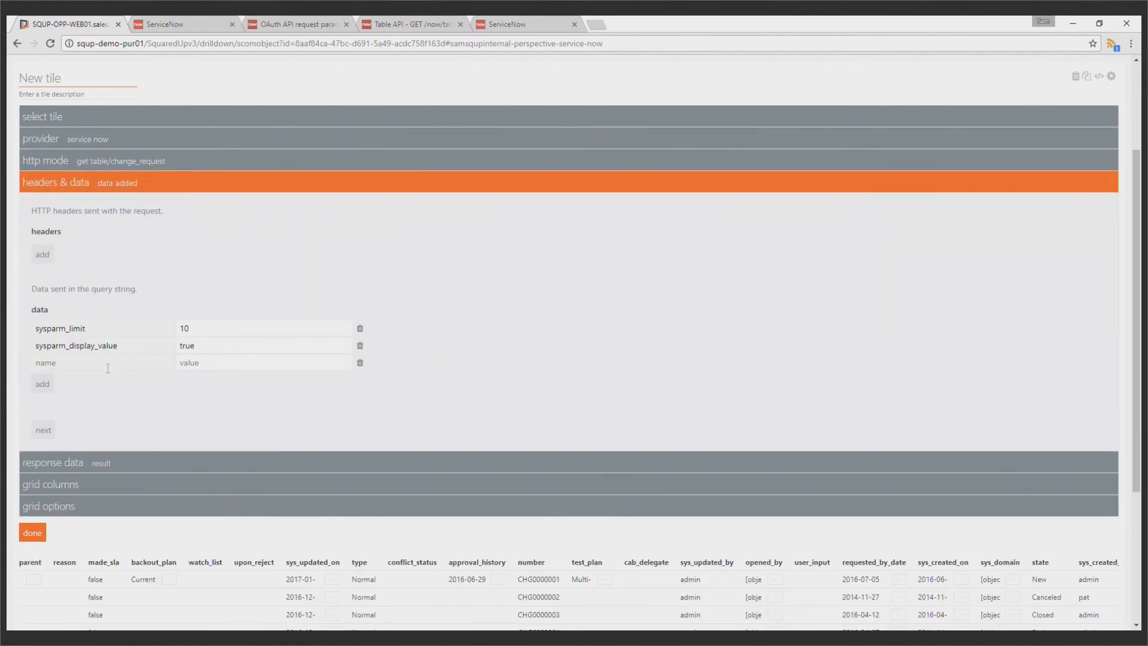
pyautogui.write('sysparm')
# Review the fields available for sysparm_fields in the ServiceNow REST API Explorer and close the field selection without changes
pyautogui.hotkey('ctrl', 'shift', 'Tab')
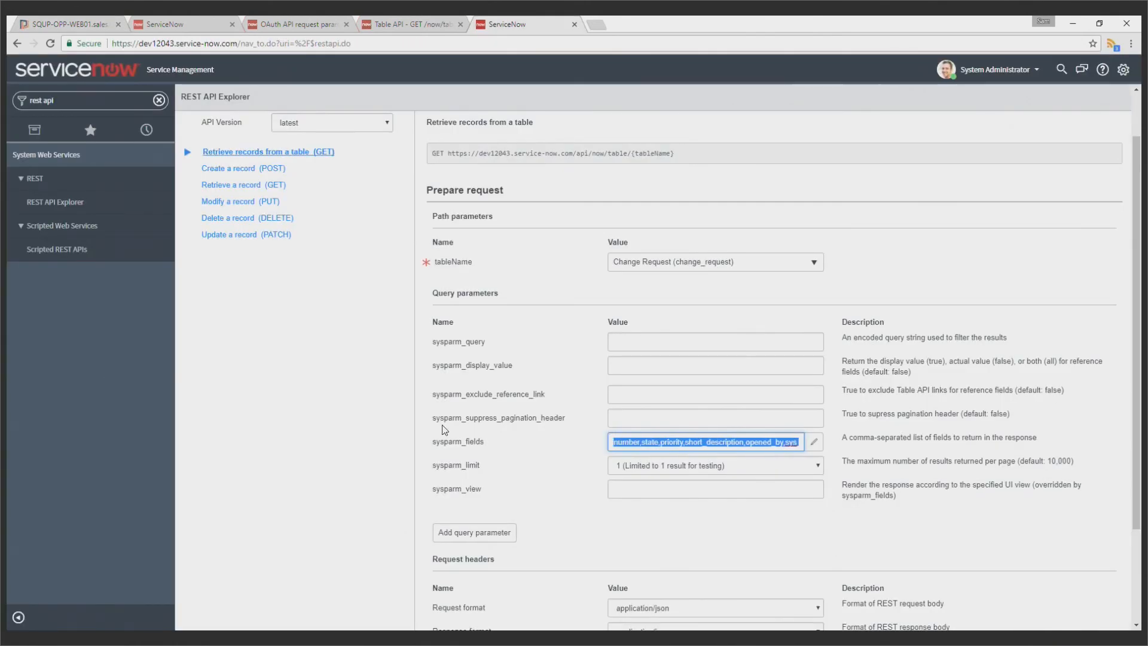
pyautogui.click(813, 442)
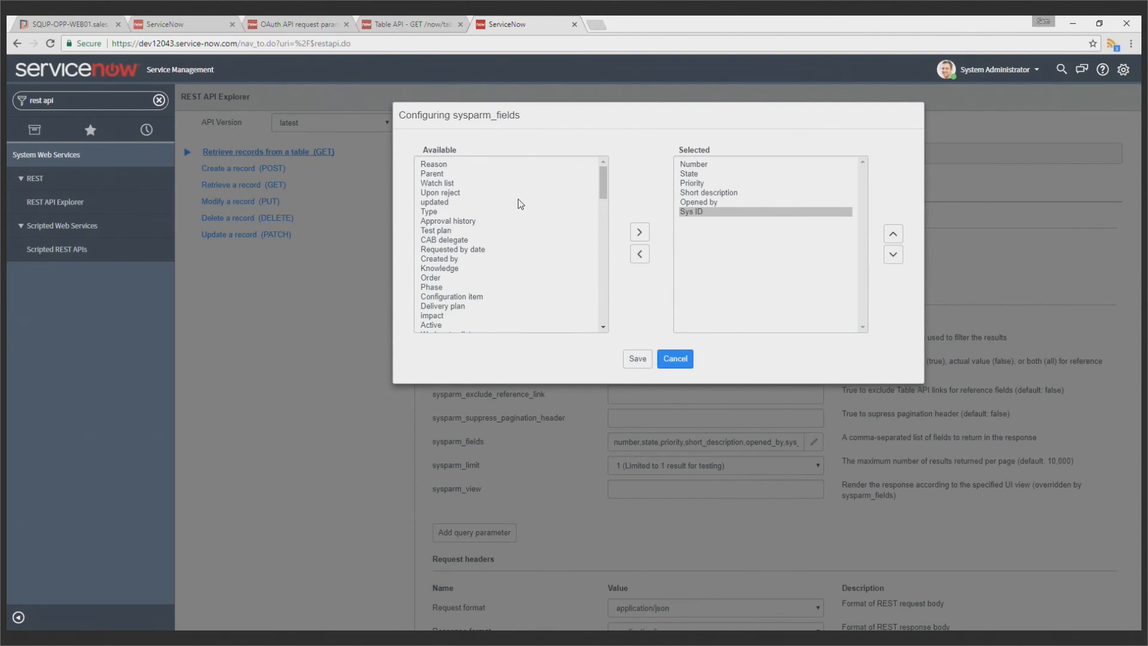
pyautogui.scroll(-10, 515, 173)
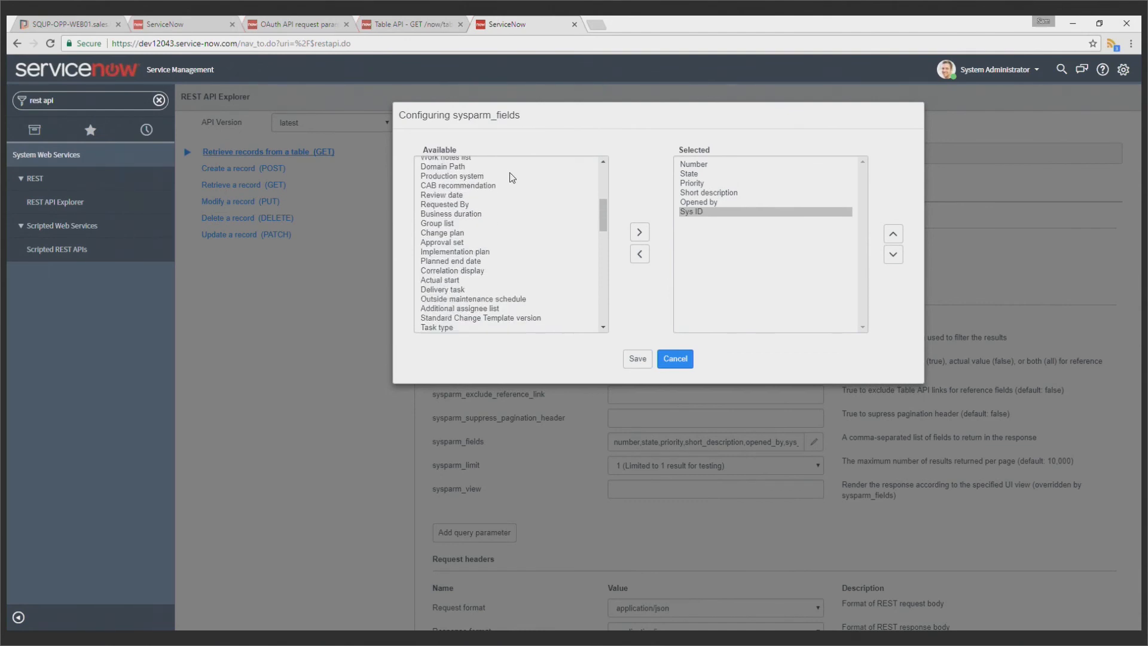
pyautogui.scroll(-10, 522, 193)
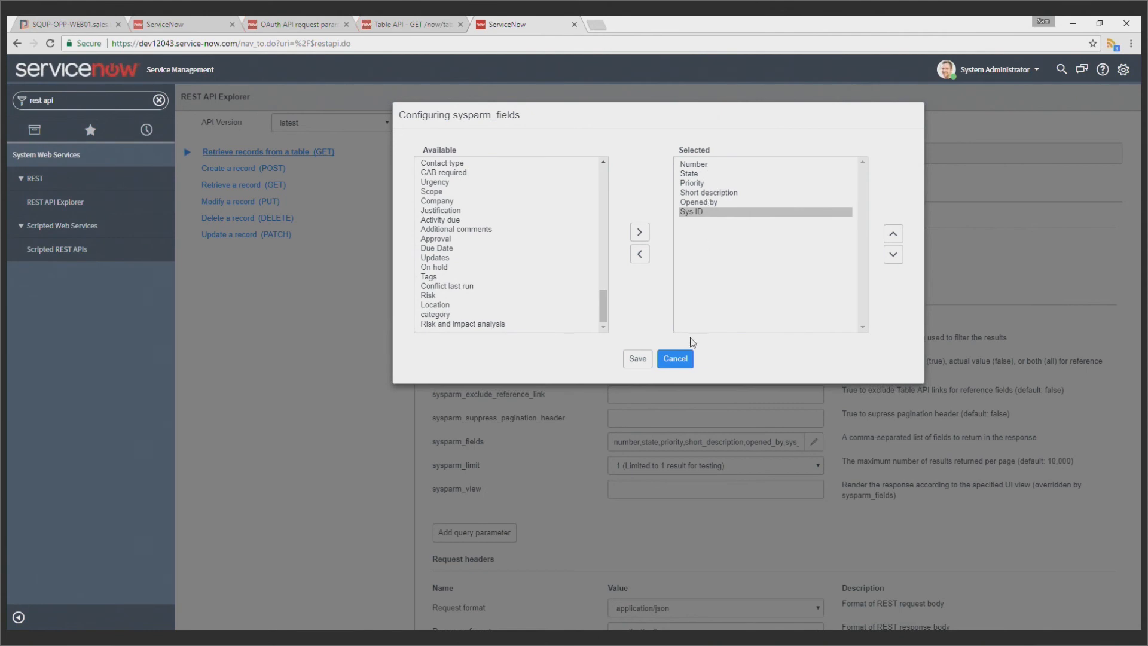
pyautogui.click(683, 358)
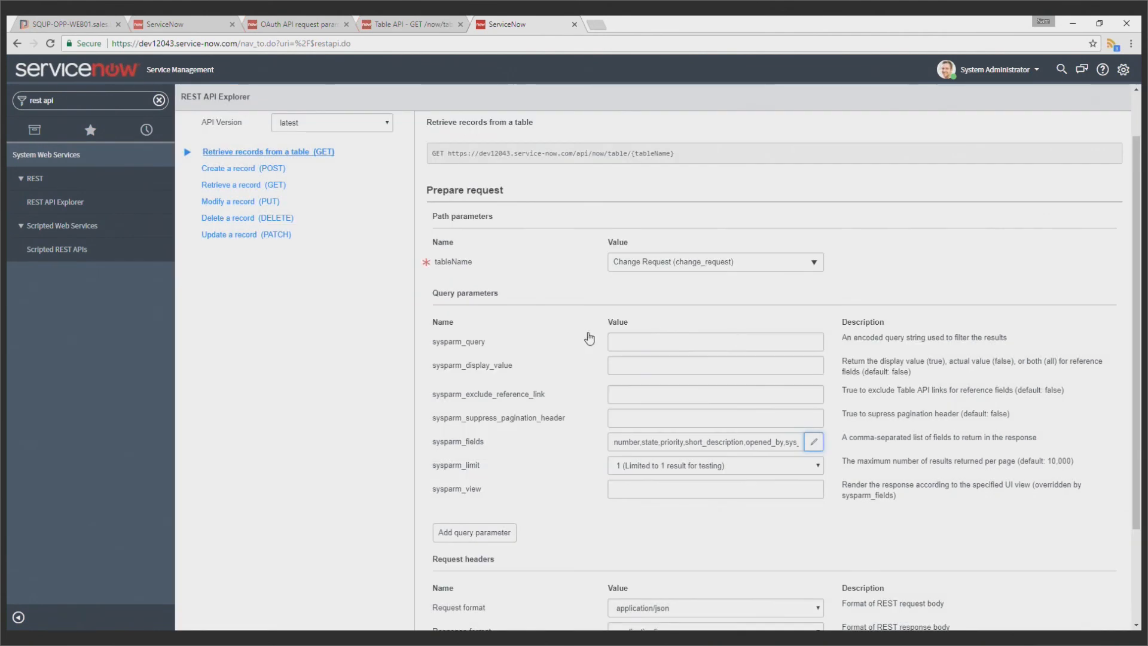
# Complete the Squared Up parameter name as sysparm_fields, paste the copied field list as its value, and apply the changes
pyautogui.click(91, 23)
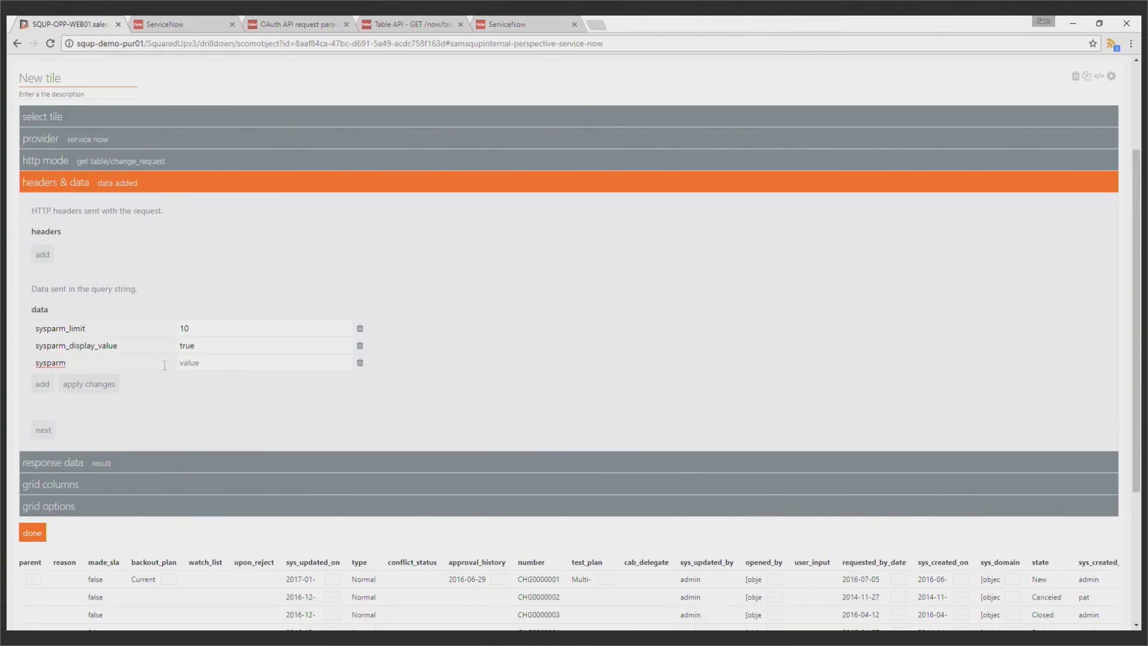
pyautogui.write('_fields')
pyautogui.hotkey('ctrl', 'v')
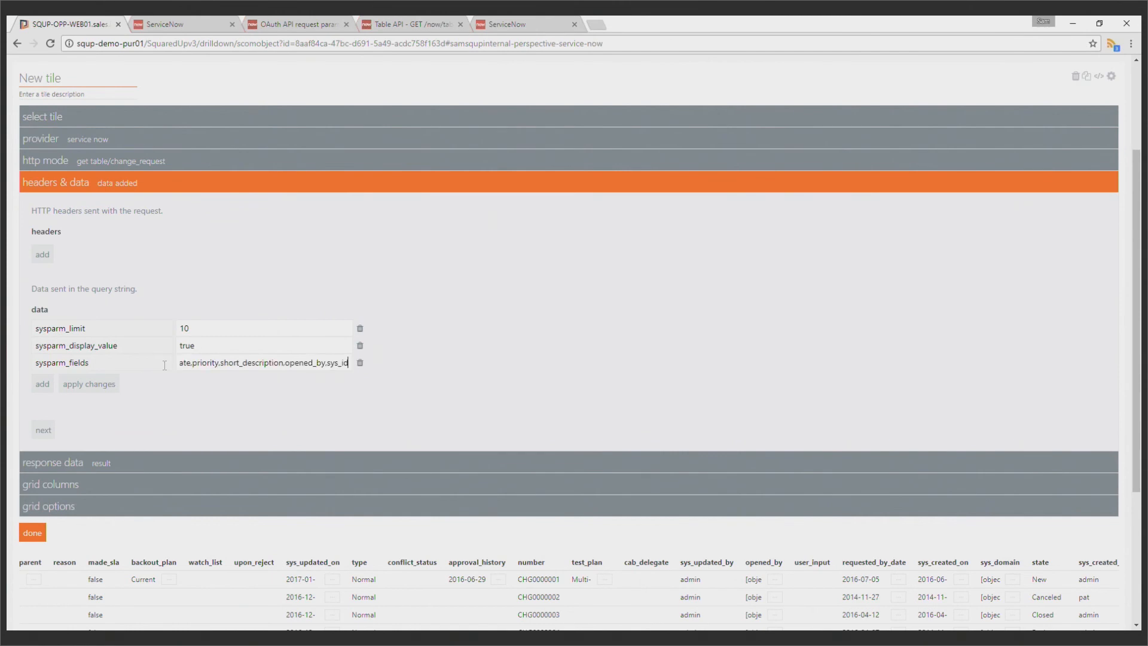
pyautogui.click(114, 385)
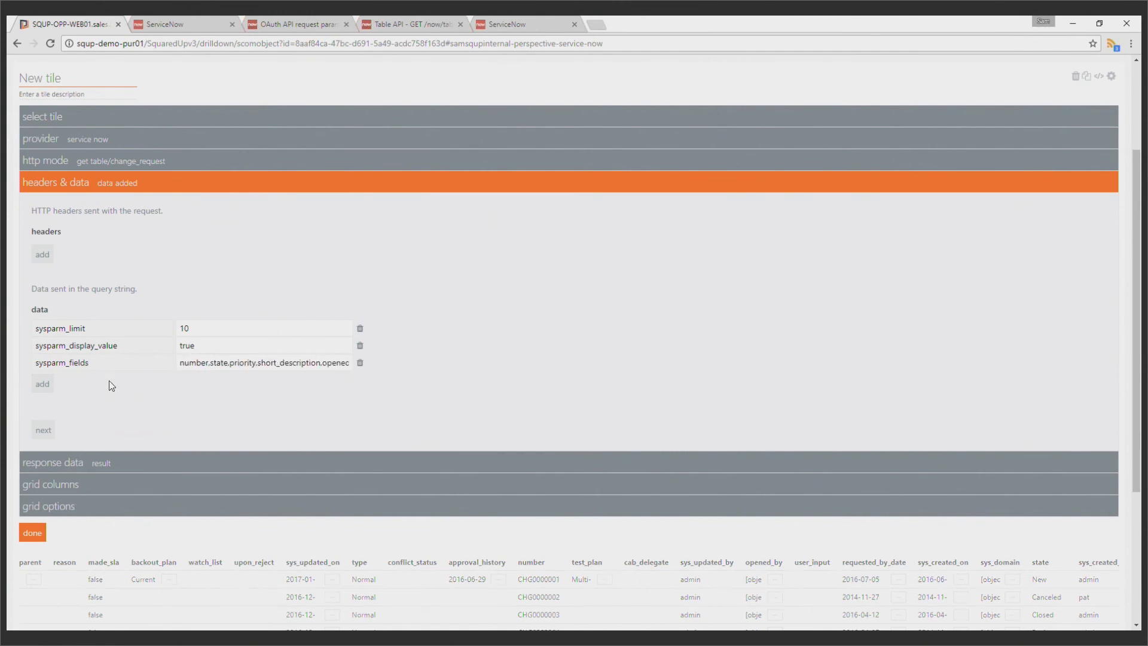
pyautogui.scroll(-2, 158, 401)
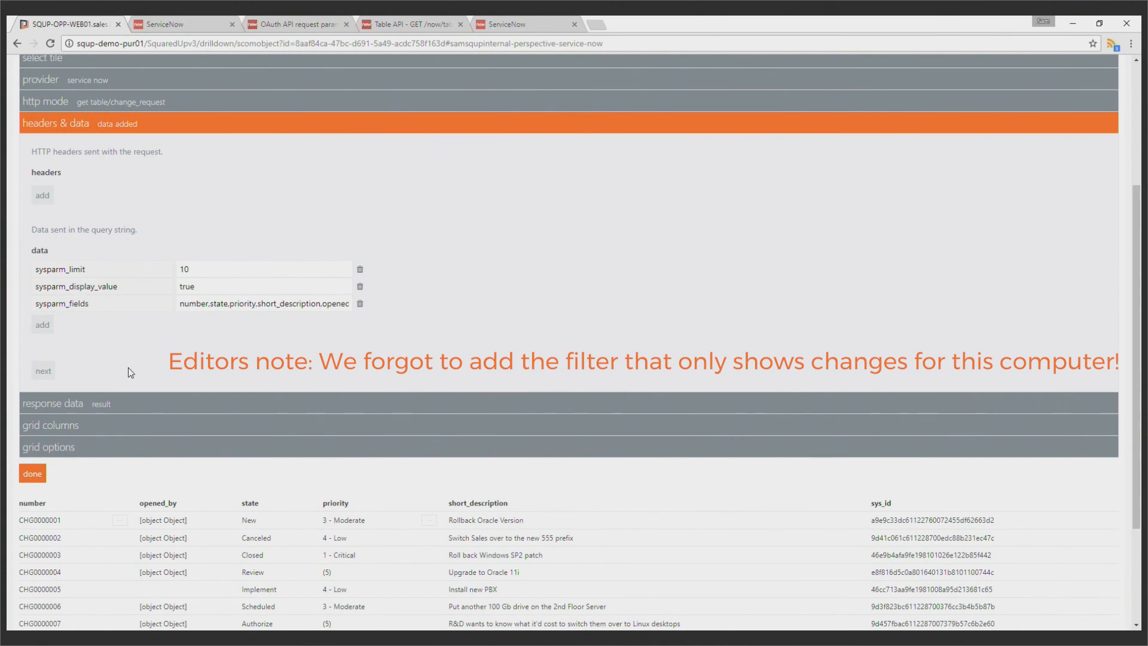
# Give the opened_by grid column the custom template {{value.display_value}}
pyautogui.click(43, 370)
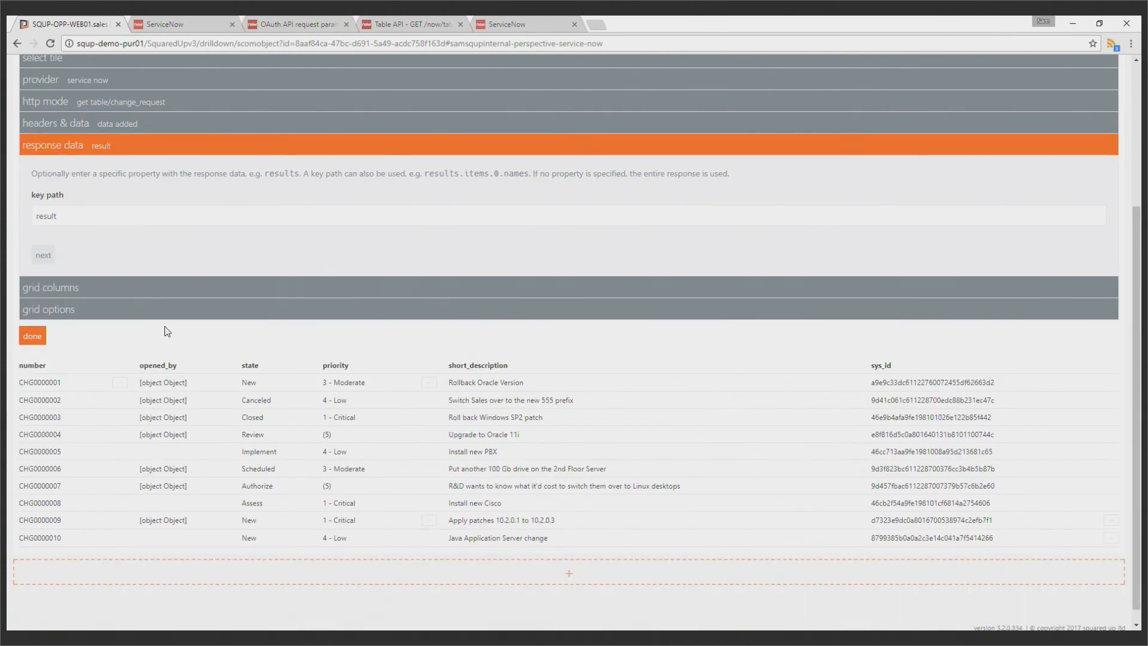
pyautogui.click(88, 288)
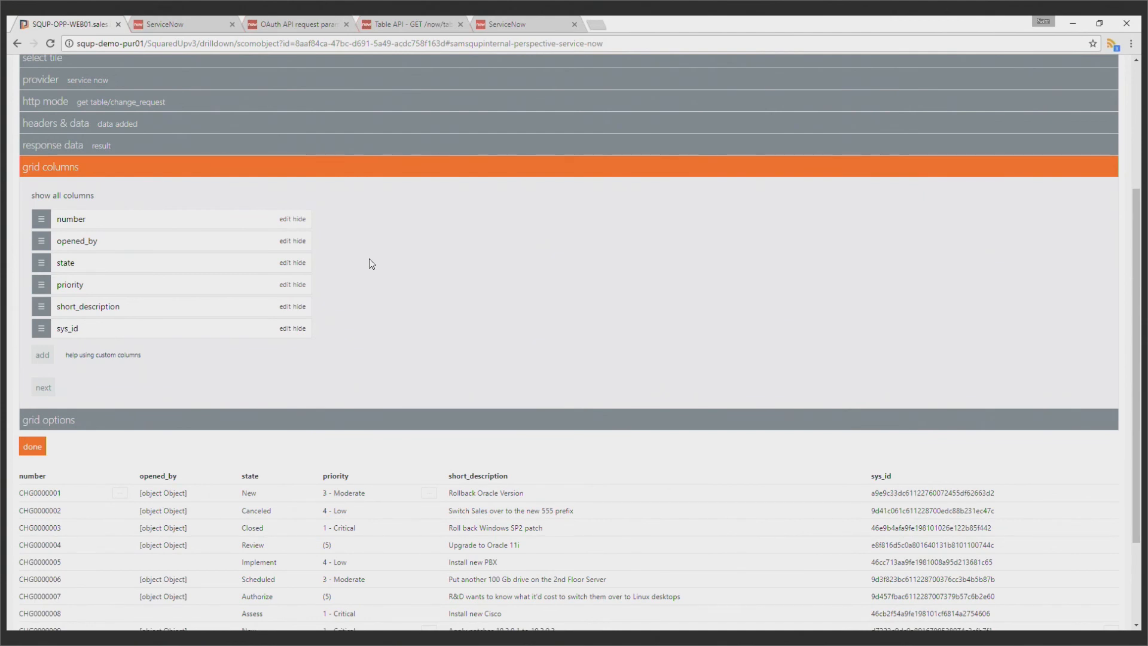
pyautogui.scroll(-1, 371, 264)
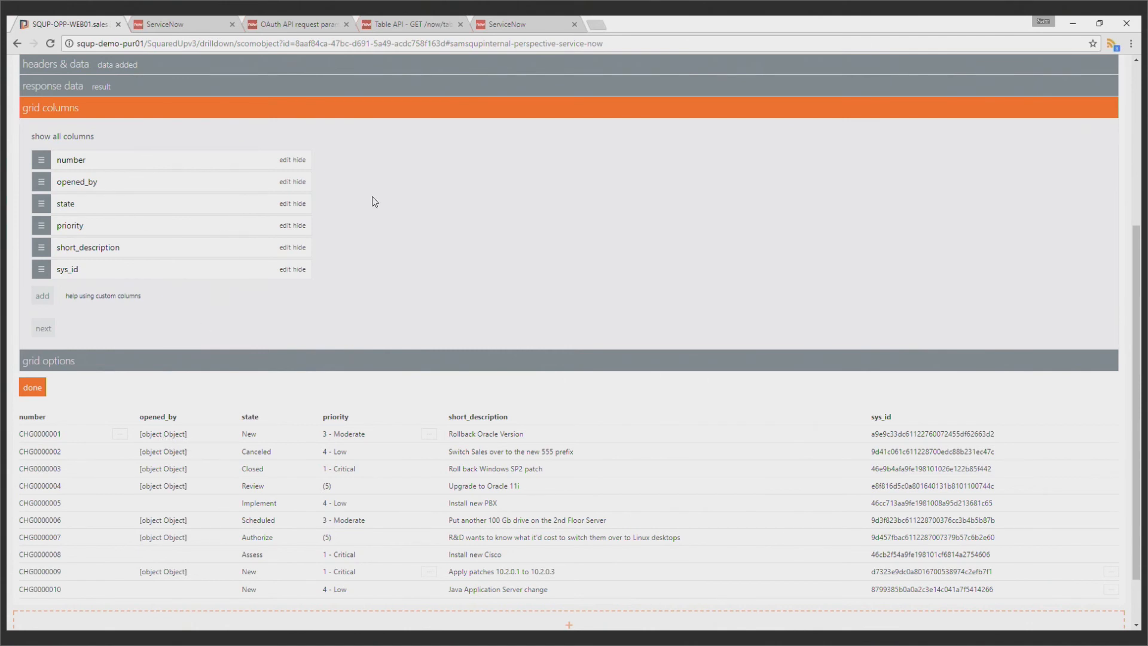
pyautogui.click(285, 185)
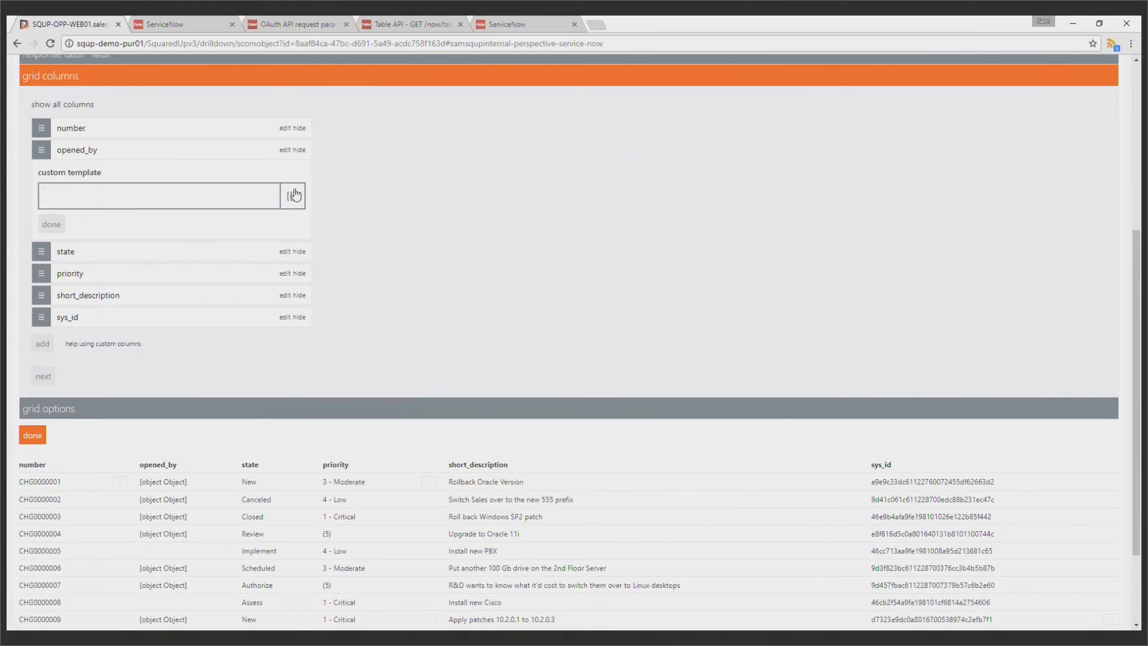
pyautogui.click(293, 199)
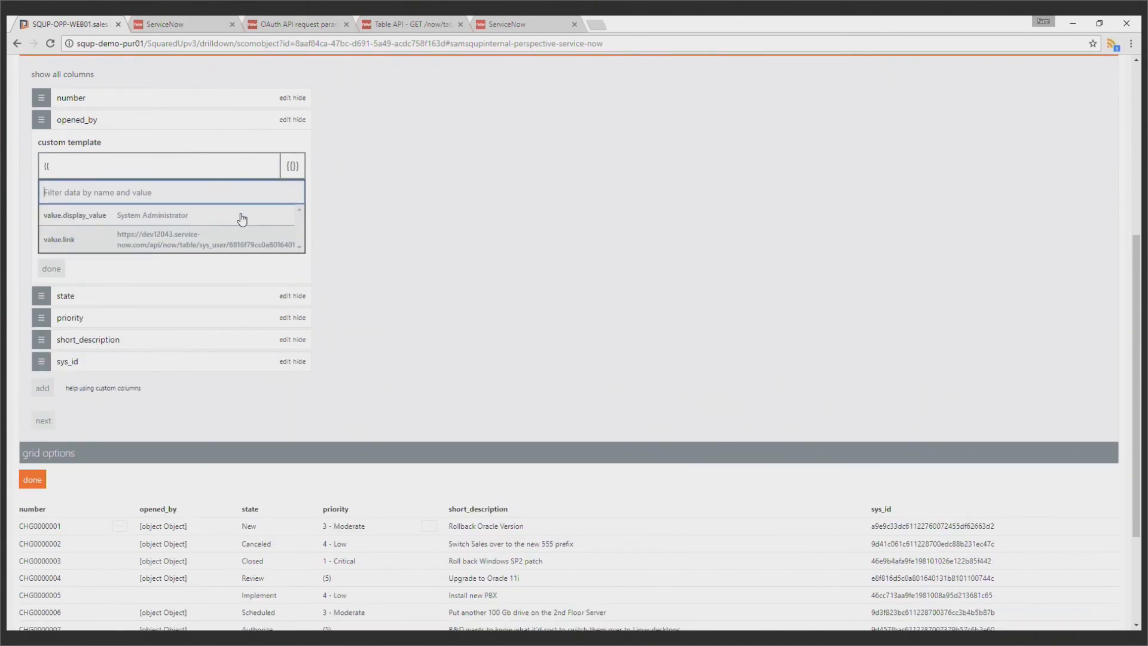
pyautogui.click(208, 221)
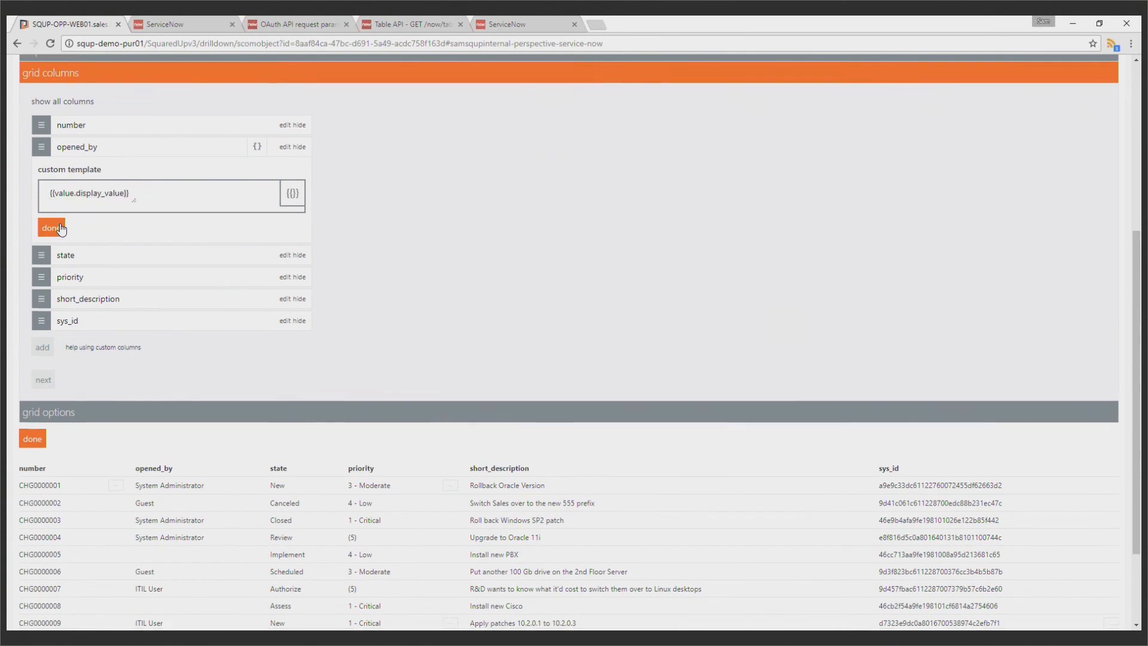
pyautogui.click(52, 224)
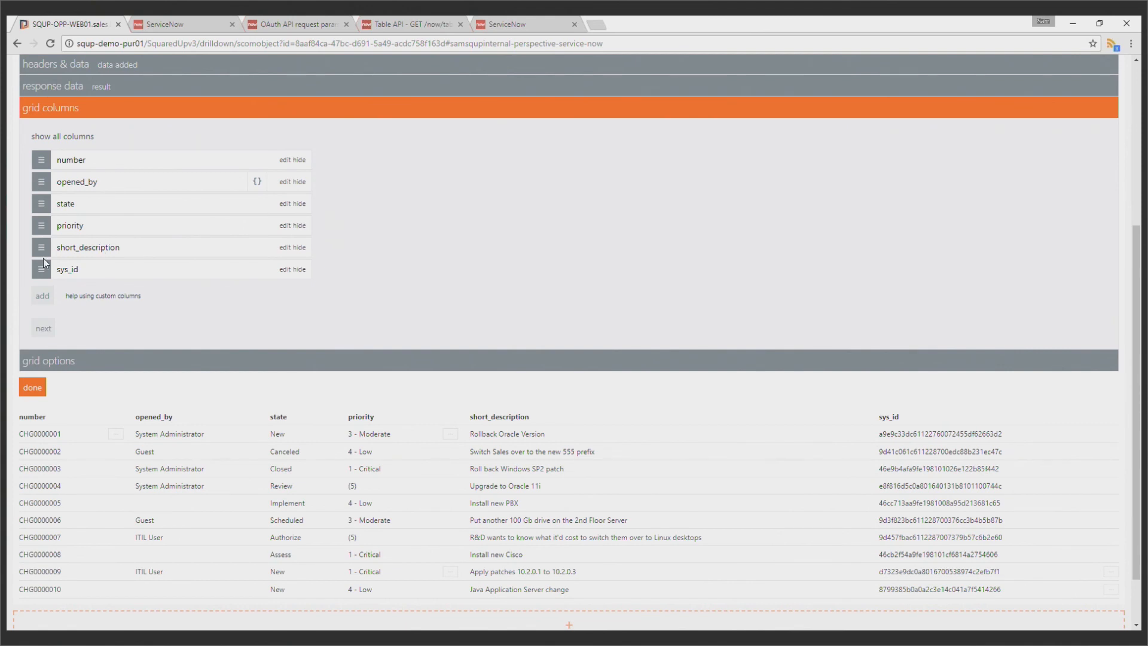
# Reorder the grid columns to number, short_description, state, priority and opened_by, and hide the sys_id column
pyautogui.moveTo(43, 257); pyautogui.dragTo(43, 181)
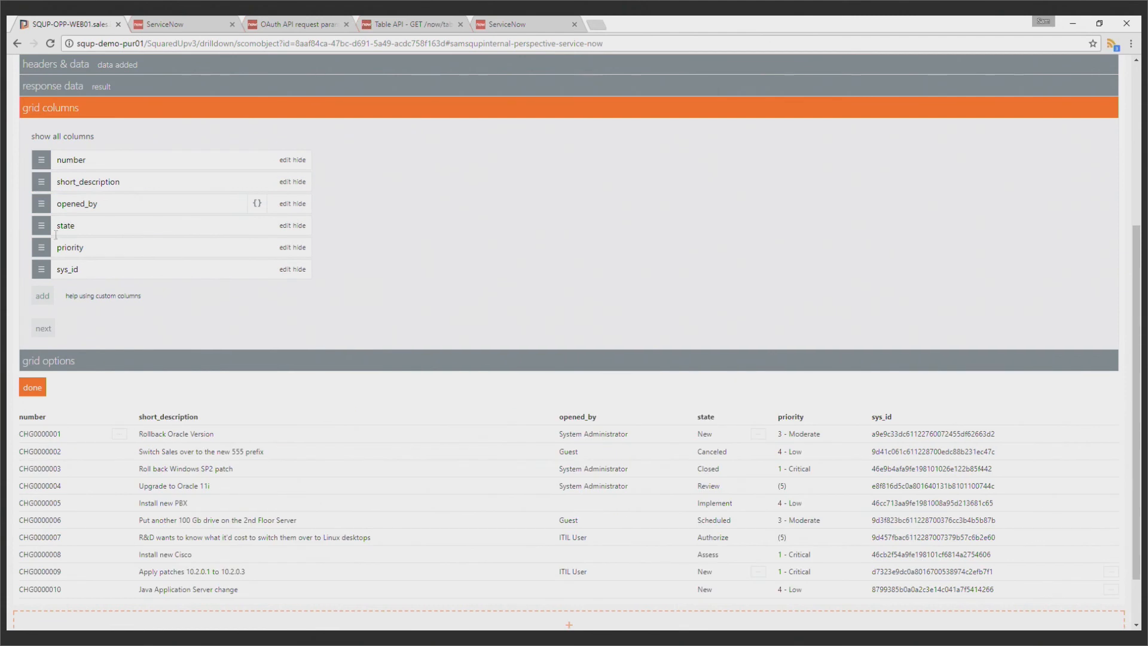
pyautogui.moveTo(41, 209); pyautogui.dragTo(41, 269)
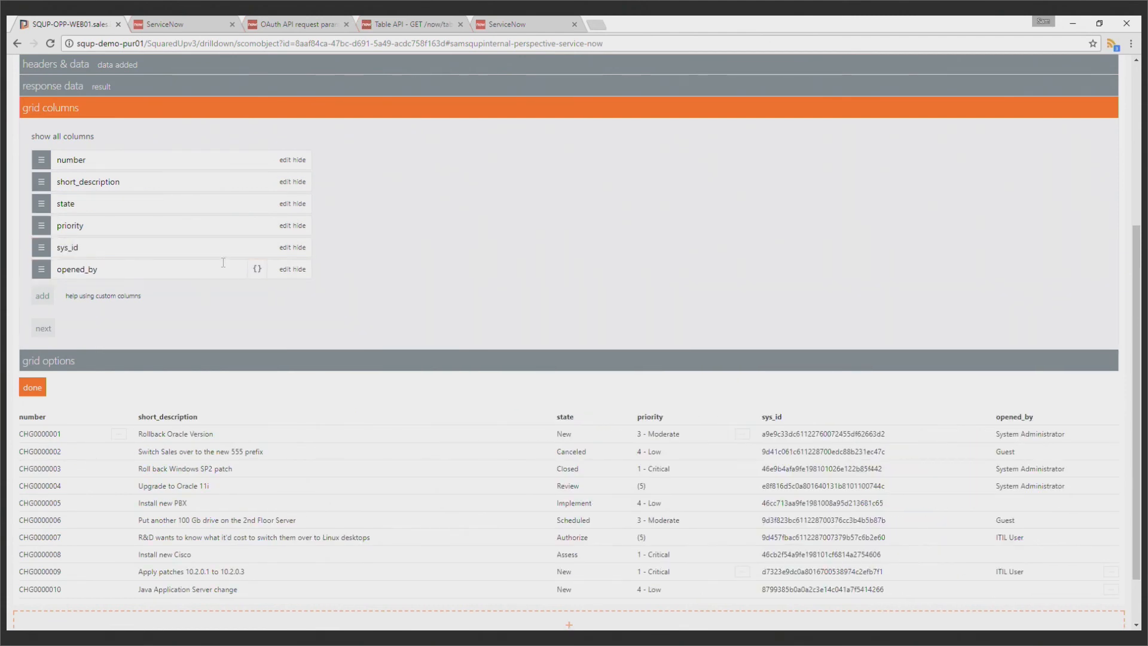
pyautogui.click(299, 247)
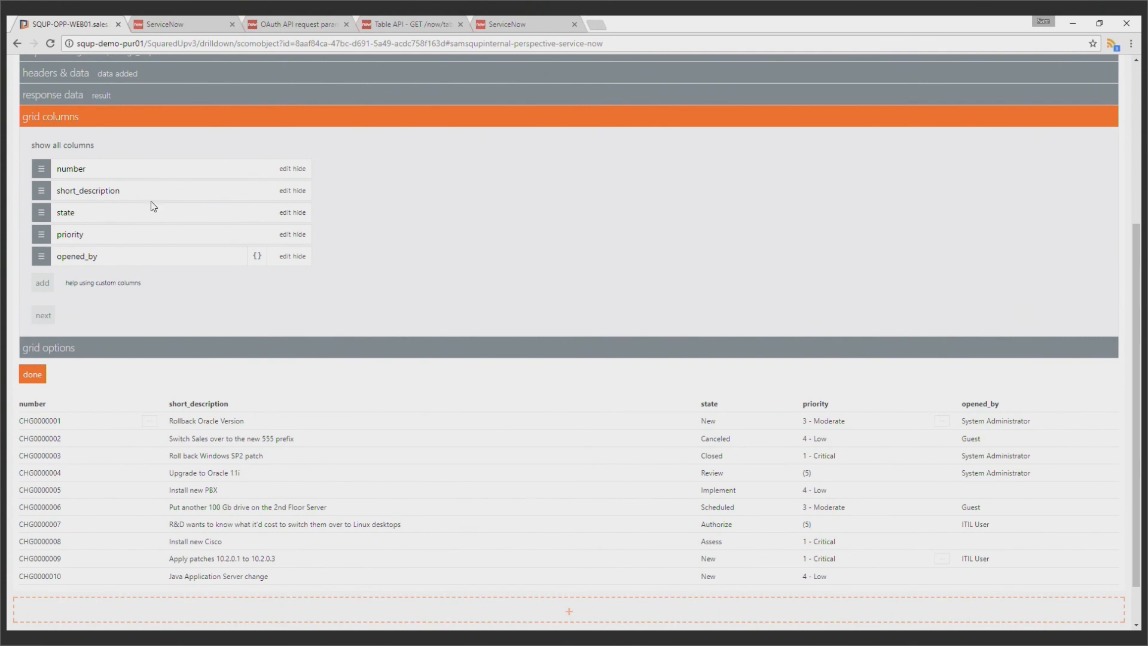
# Rename the first four grid columns as Number, Description, State and Priority
pyautogui.click(123, 175)
pyautogui.write('Number')
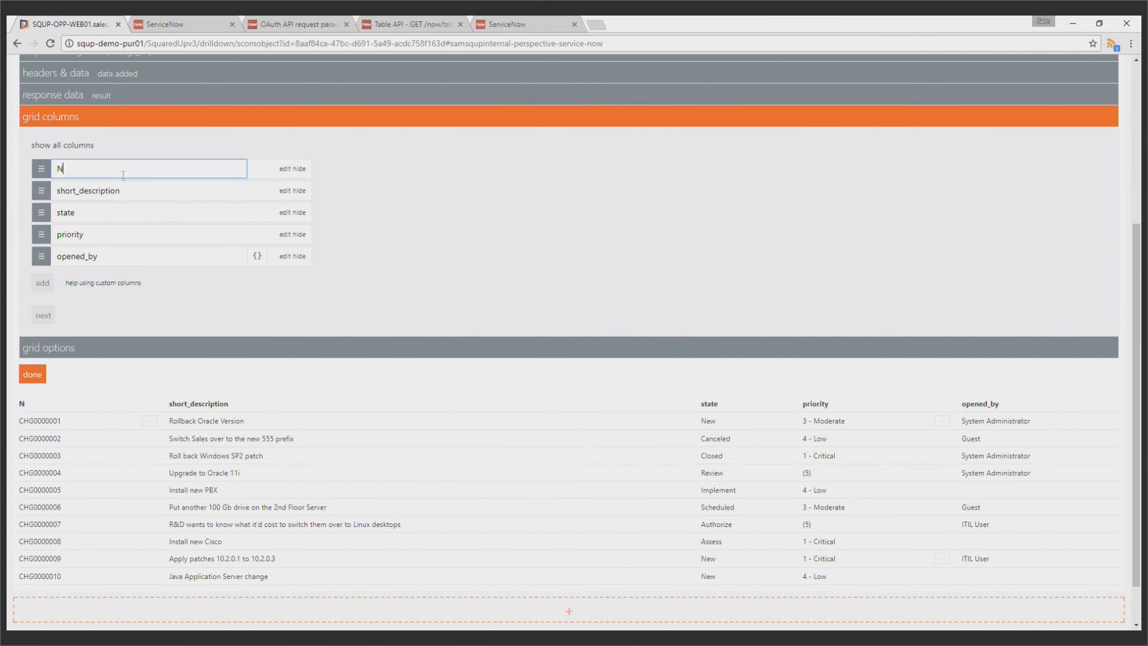
pyautogui.press('Tab')
pyautogui.write('Description')
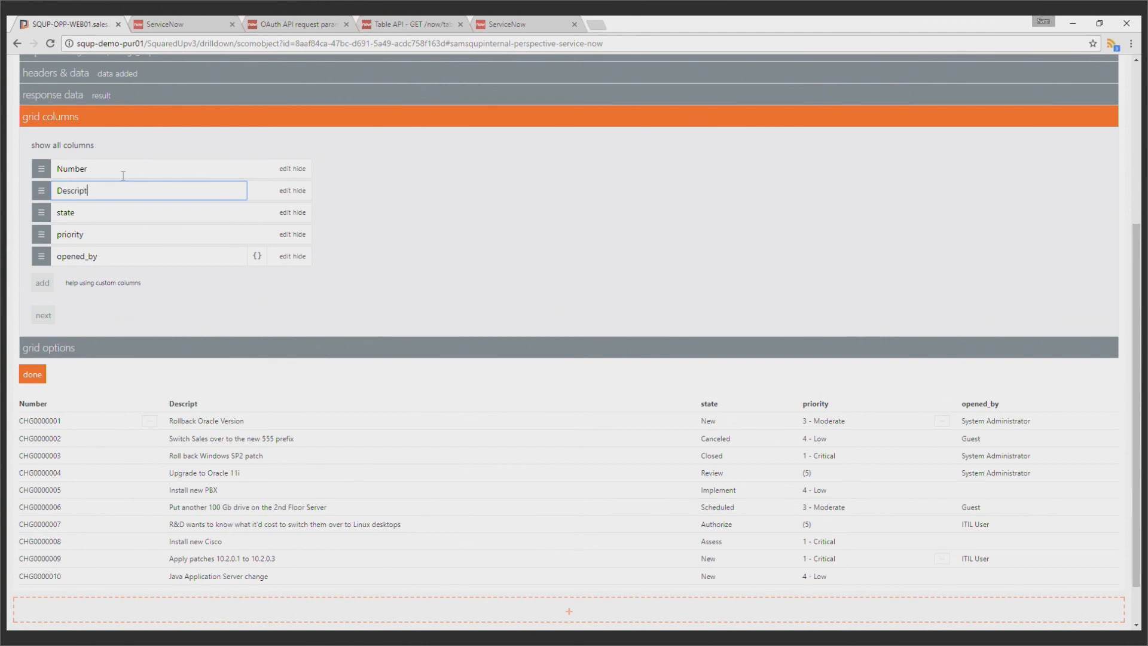
pyautogui.press('Tab')
pyautogui.write('State')
pyautogui.press('Tab')
pyautogui.write('Priority')
pyautogui.press('BackSpace')
pyautogui.press('BackSpace')
pyautogui.press('BackSpace')
pyautogui.write('ity')
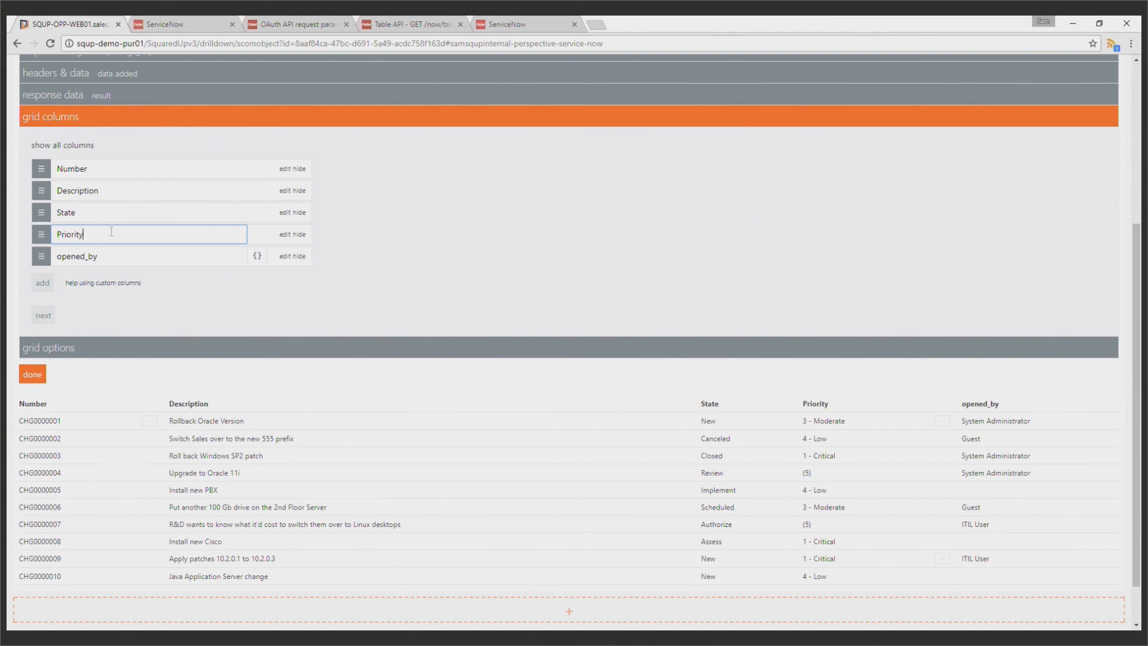
# Copy the sample change request URL from Notepad and paste it as the row link in the tile's grid options
pyautogui.press('Tab')
pyautogui.press('Tab')
pyautogui.press('Return')
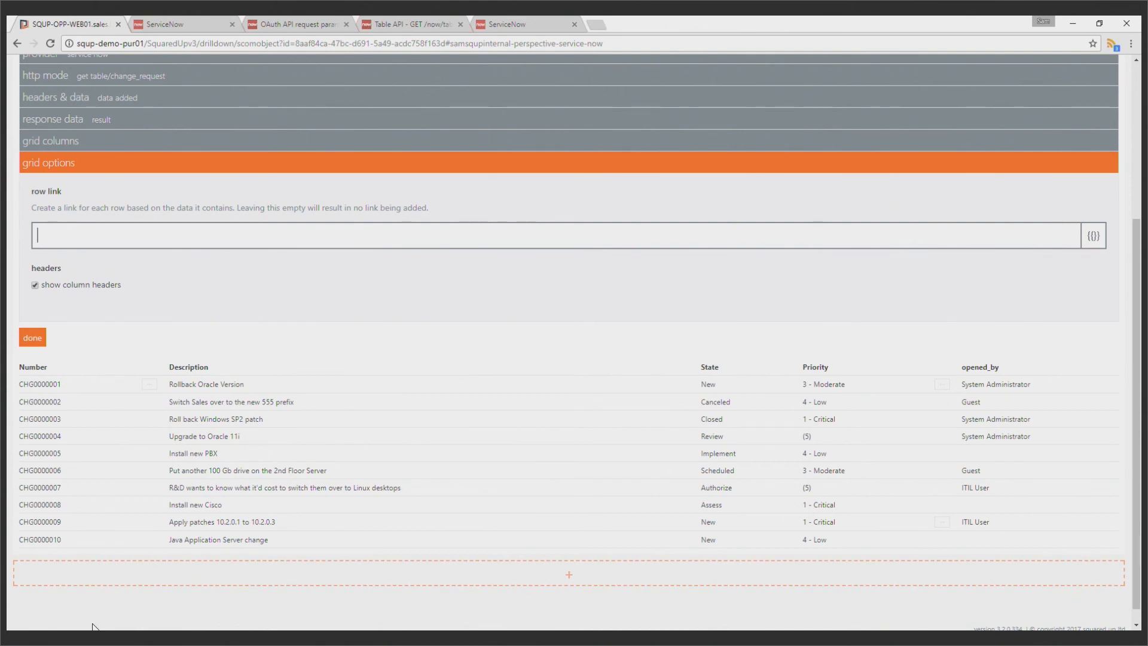
pyautogui.hotkey('alt', 'Tab')
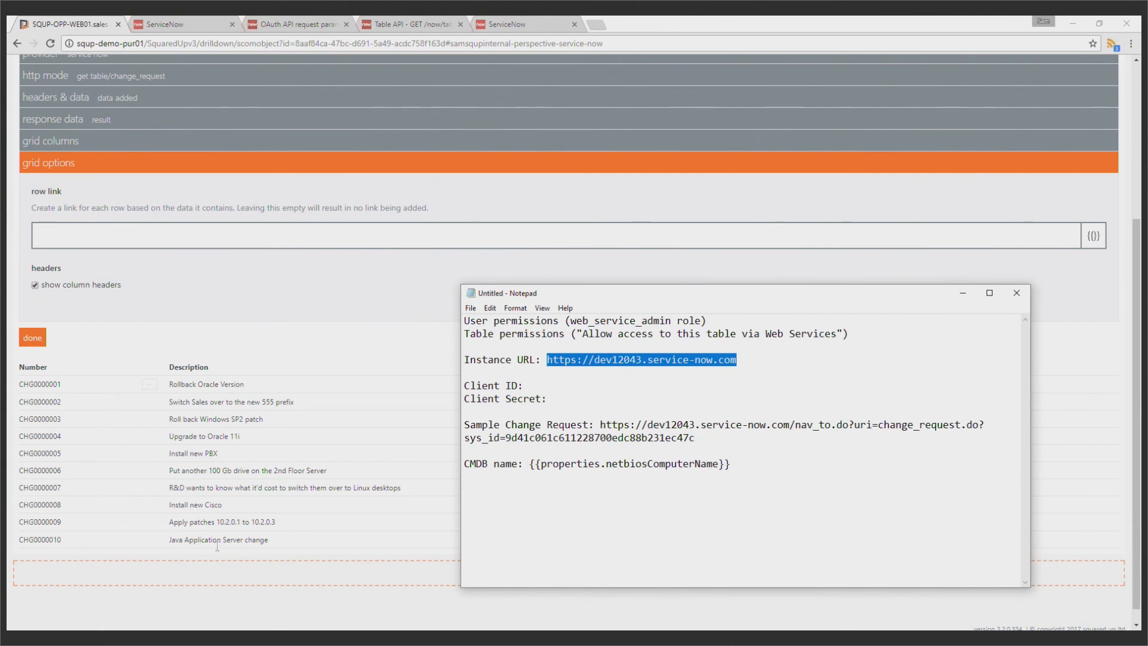
pyautogui.moveTo(696, 437); pyautogui.dragTo(600, 426)
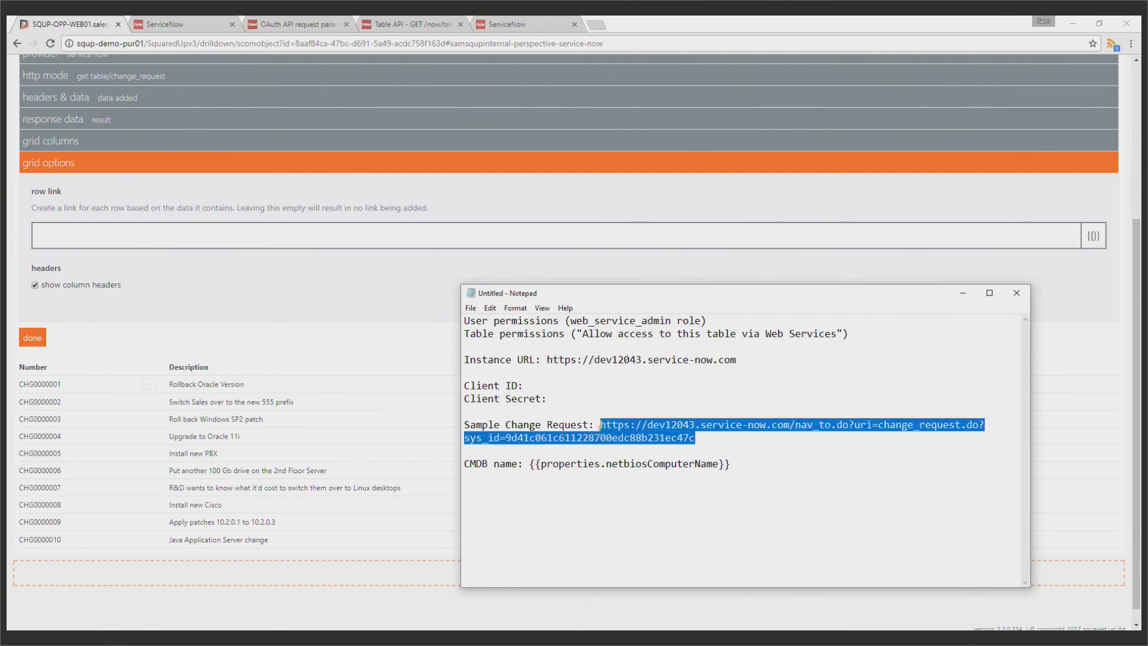
pyautogui.hotkey('ctrl', 'c')
pyautogui.click(351, 313)
pyautogui.click(336, 236)
pyautogui.hotkey('ctrl', 'v')
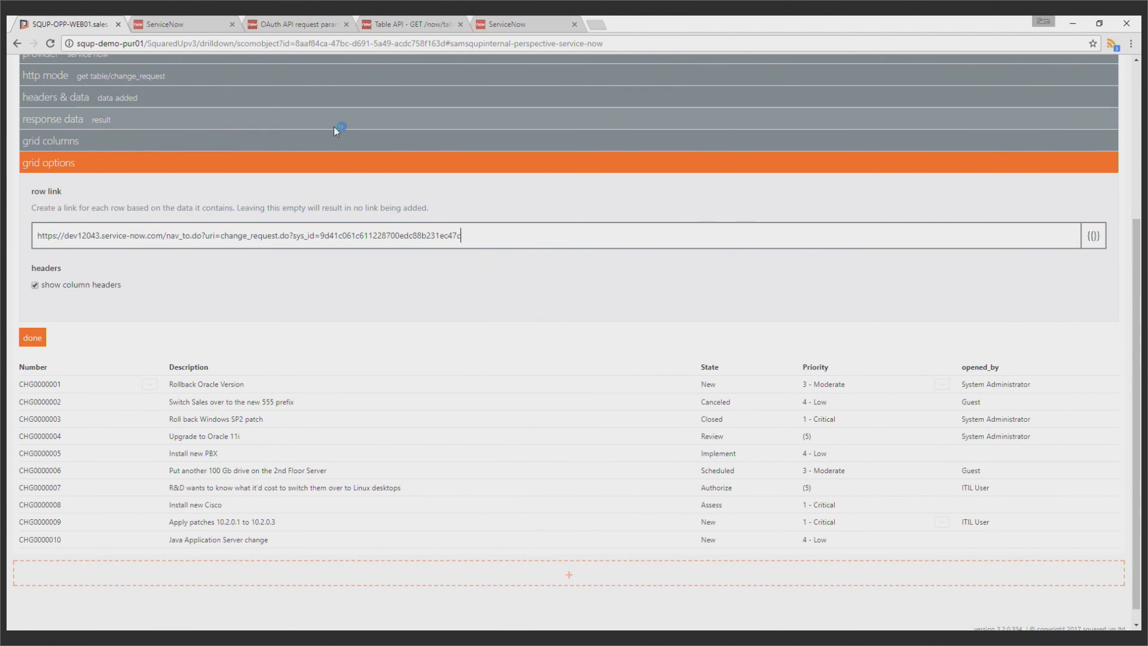
# Open the copied sample change request URL in a new browser tab to check the ServiceNow record
pyautogui.hotkey('ctrl', 't')
pyautogui.hotkey('ctrl', 'v')
pyautogui.press('Return')
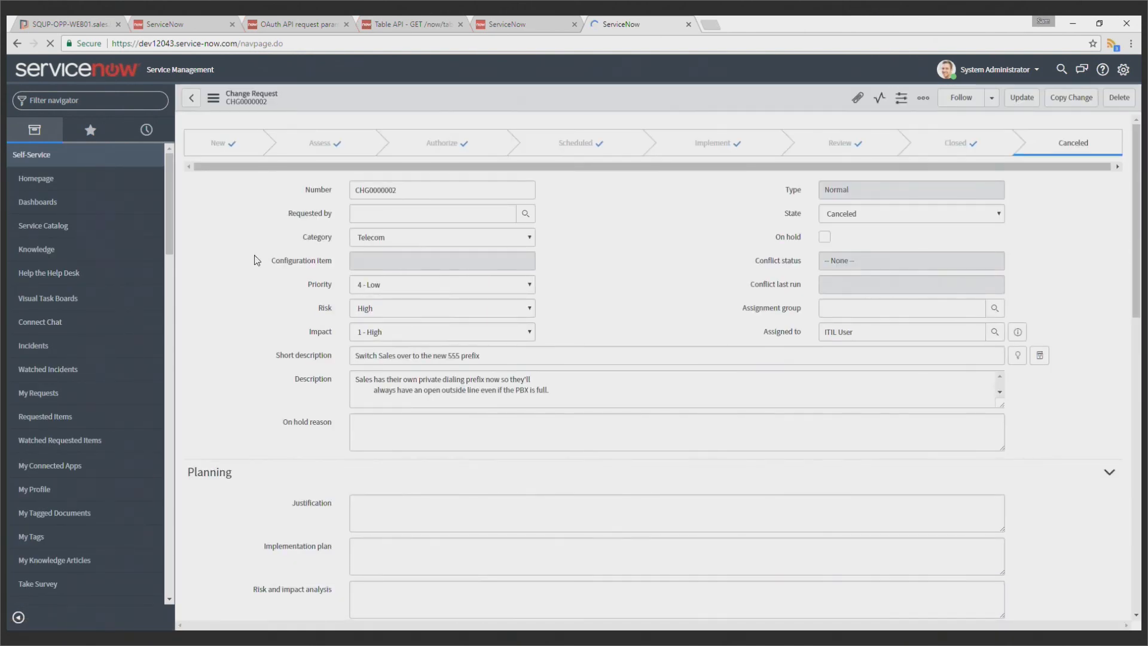
# Return to Squared Up, replace the fixed sys_id value in the row link with the {{sys_id}} placeholder, and finish editing the tile
pyautogui.click(64, 21)
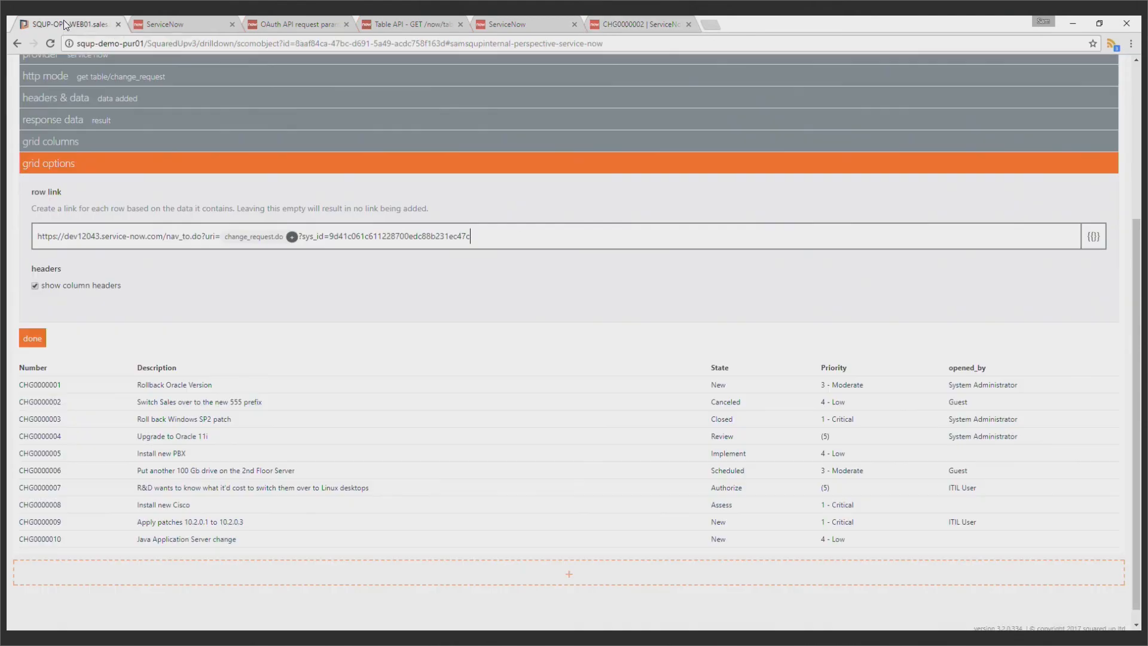
pyautogui.doubleClick(486, 234)
pyautogui.press('BackSpace')
pyautogui.write('{{')
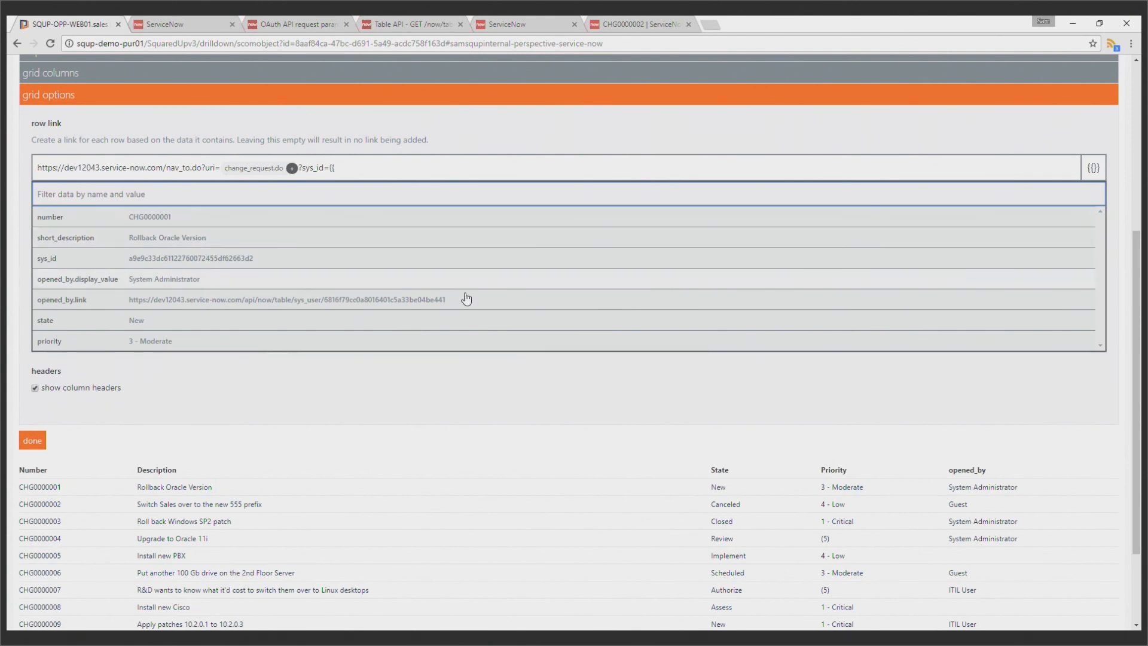
pyautogui.click(359, 263)
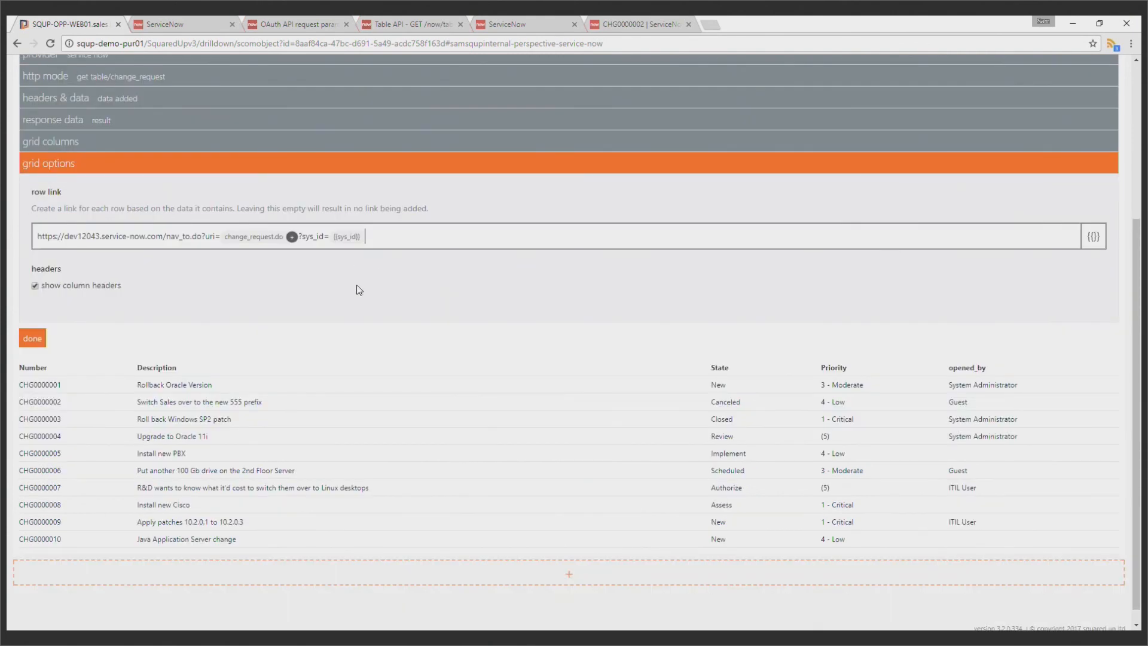
pyautogui.click(33, 338)
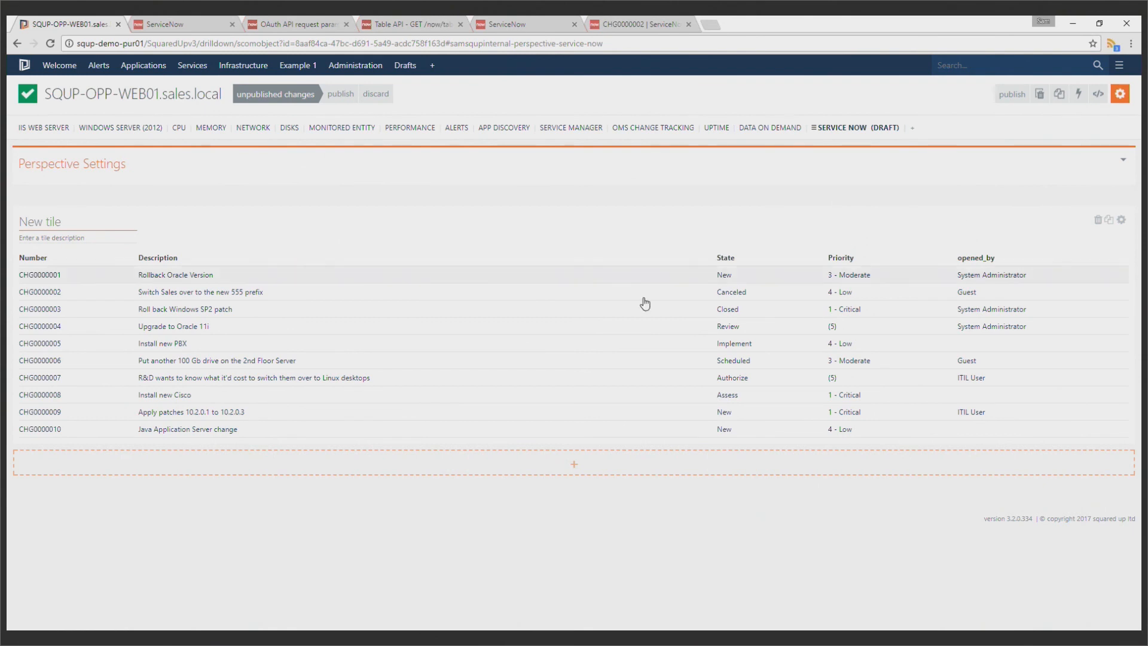
# Test the row link by opening the "Upgrade to Oracle 11i" change request from the grid, and close its ServiceNow tab
pyautogui.click(427, 331)
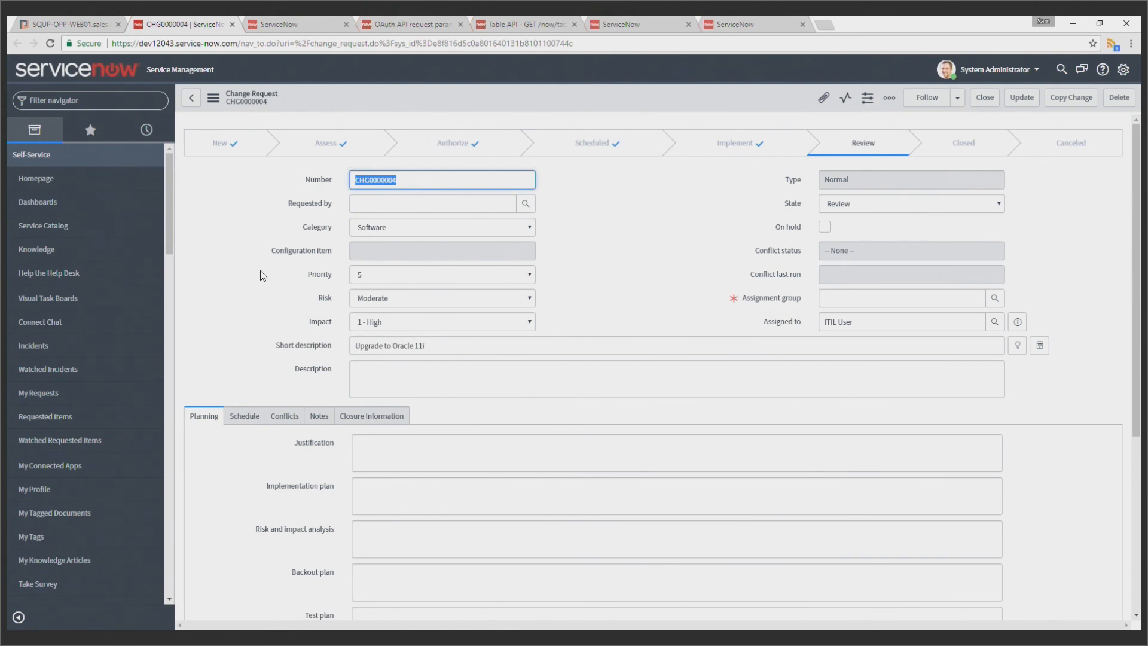
pyautogui.middleClick(195, 18)
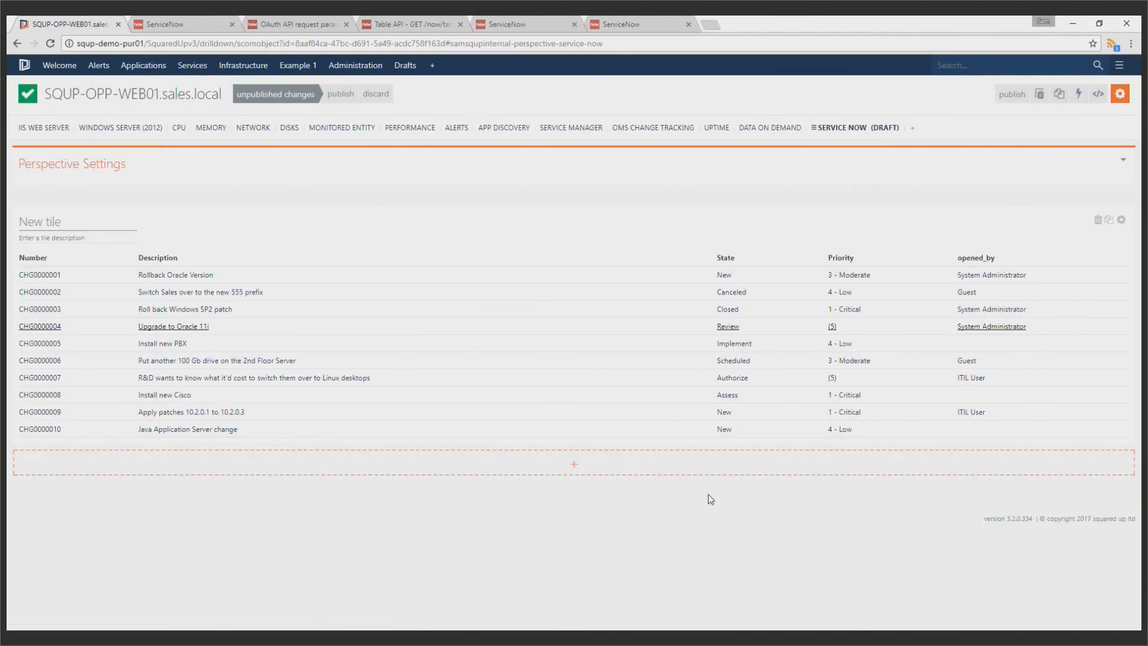
# Reopen the change request tile's configuration to review its provider and grid sections, and close it without editing anything
pyautogui.click(1121, 219)
pyautogui.scroll(-2, 615, 281)
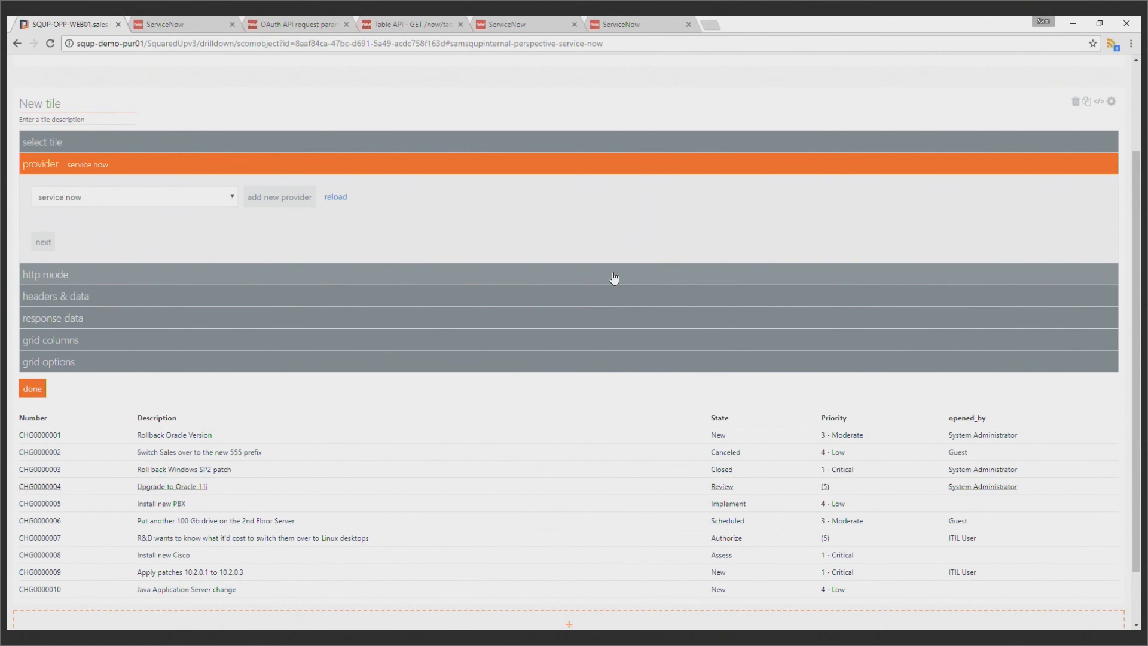
pyautogui.scroll(-1, 616, 284)
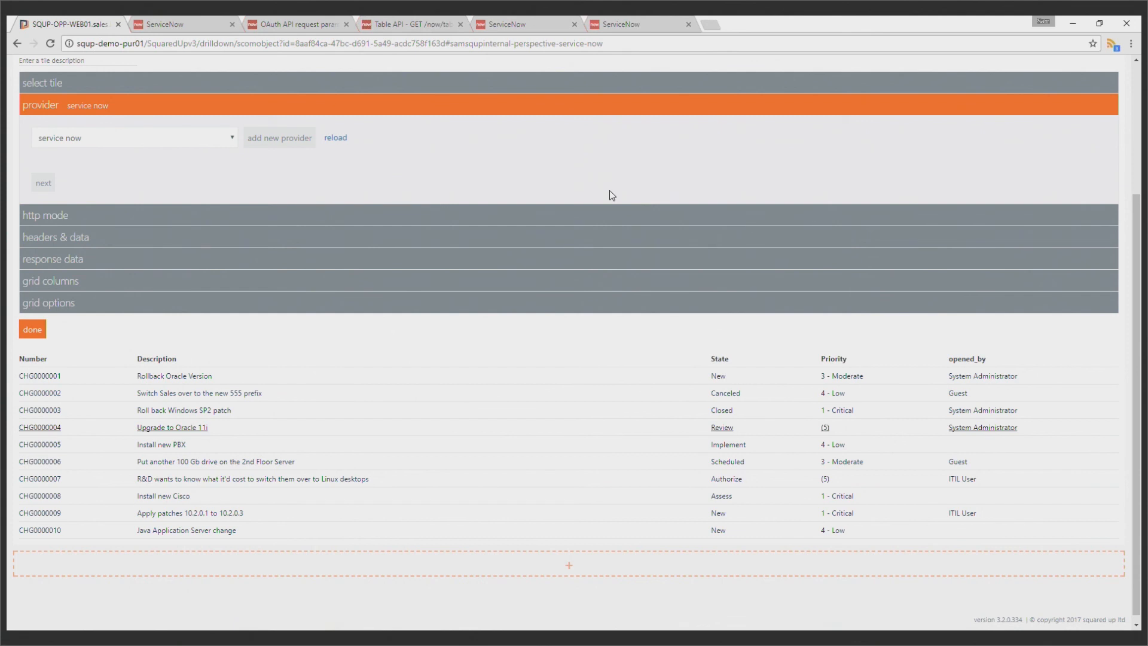
pyautogui.click(39, 333)
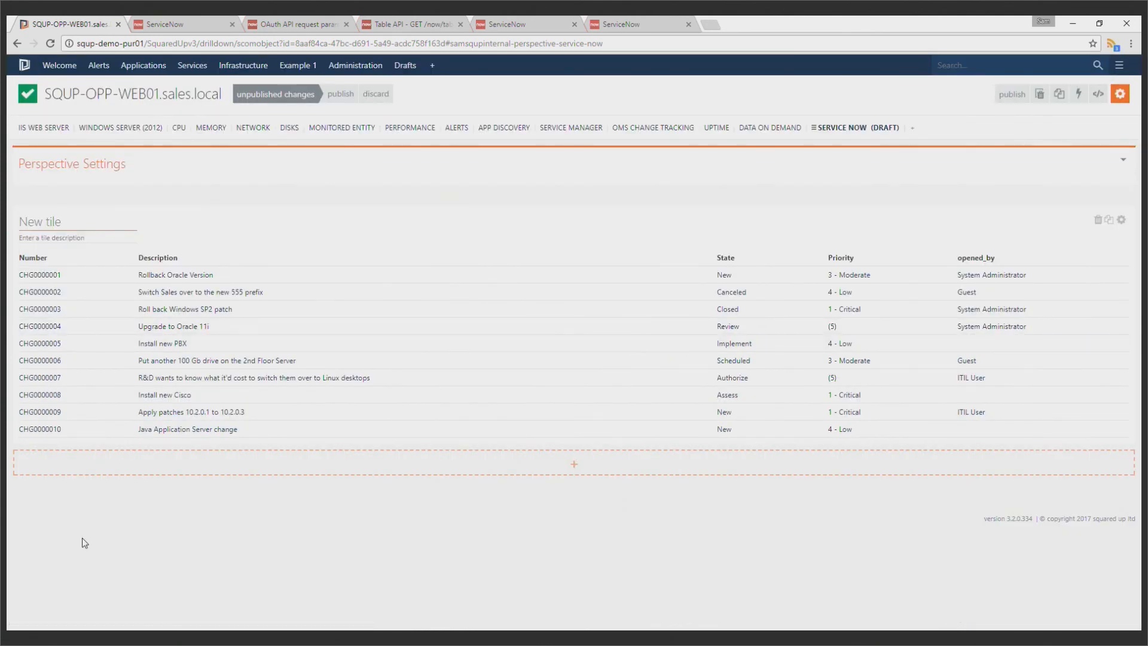